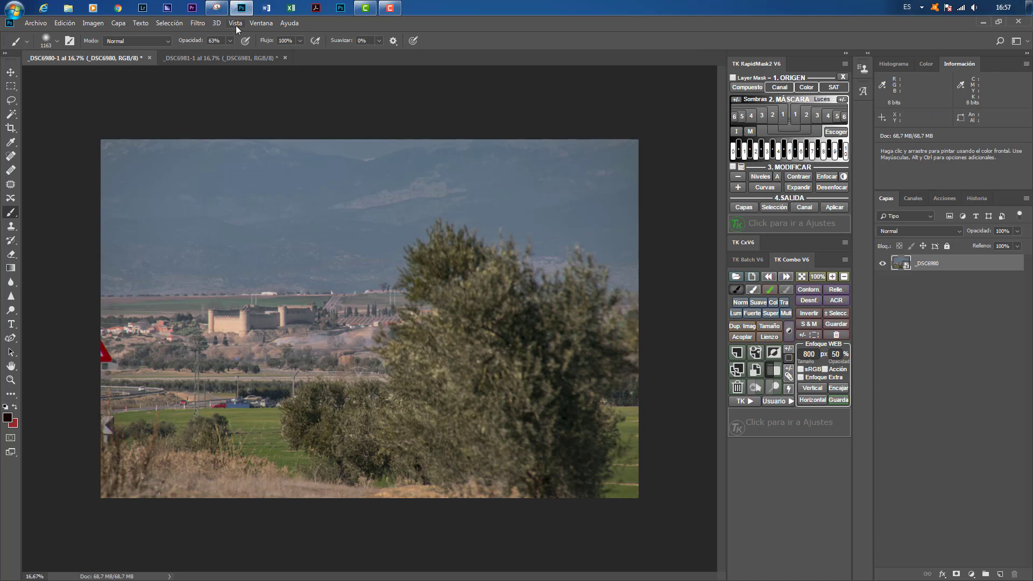
Step: Review the installed TK extensions and examine the TK CxV6 panel against the RapidMask2 V6 and Combo V6 panels
{"action": "left_click", "coordinate": [260, 24]}
{"action": "mouse_move", "coordinate": [278, 78]}
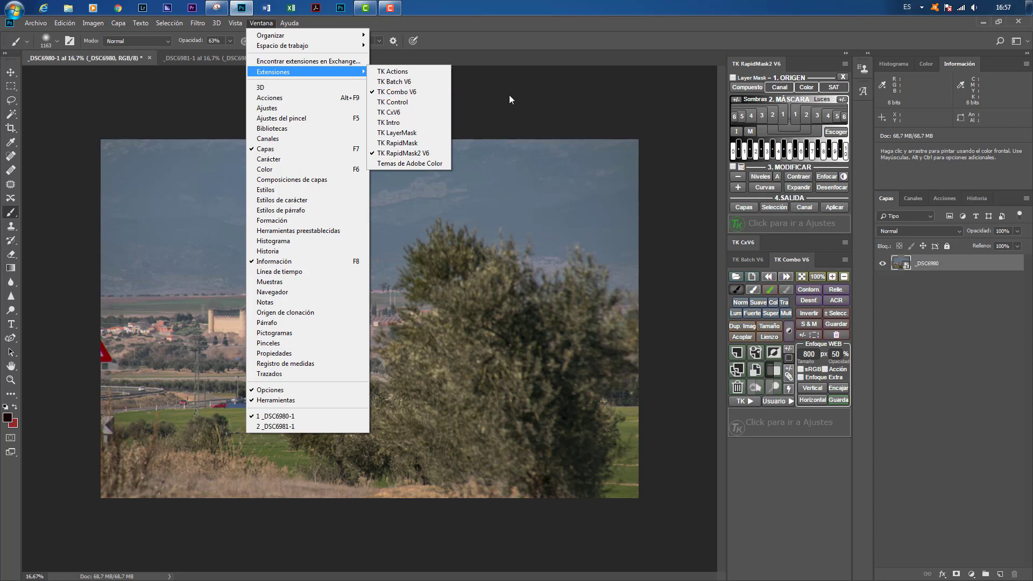
{"action": "left_click", "coordinate": [570, 92]}
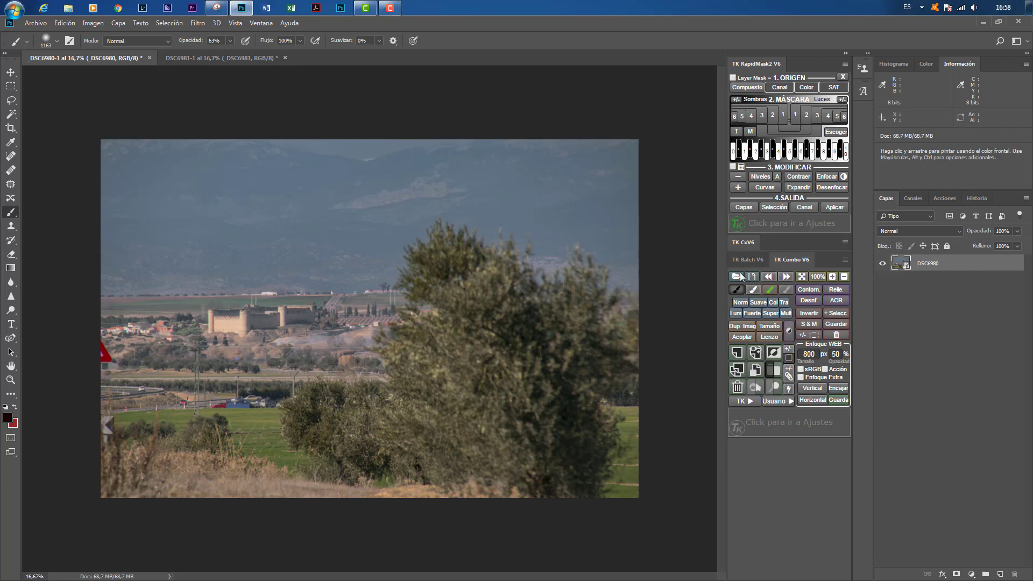
{"action": "left_click", "coordinate": [745, 245]}
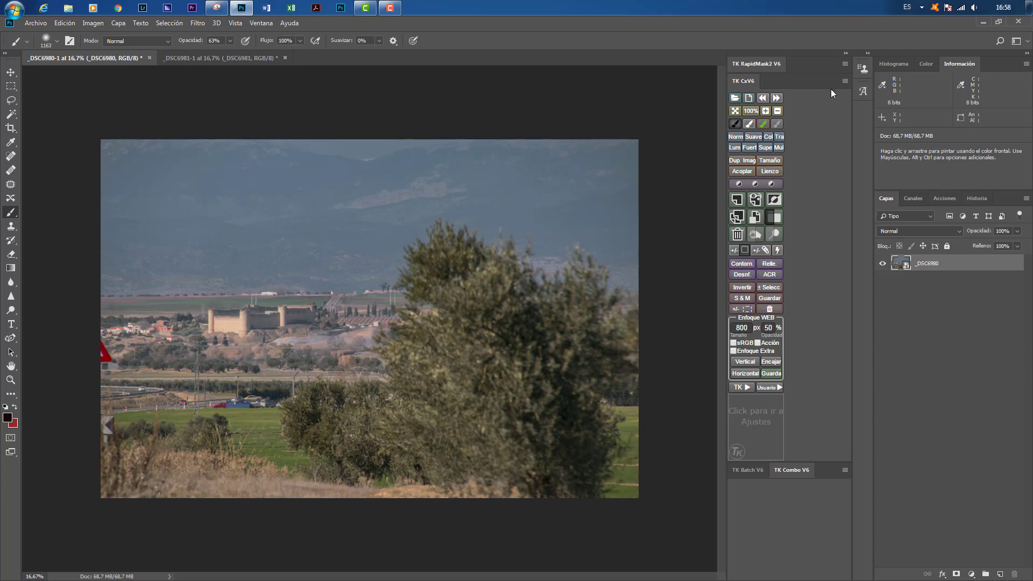
{"action": "left_click", "coordinate": [769, 64]}
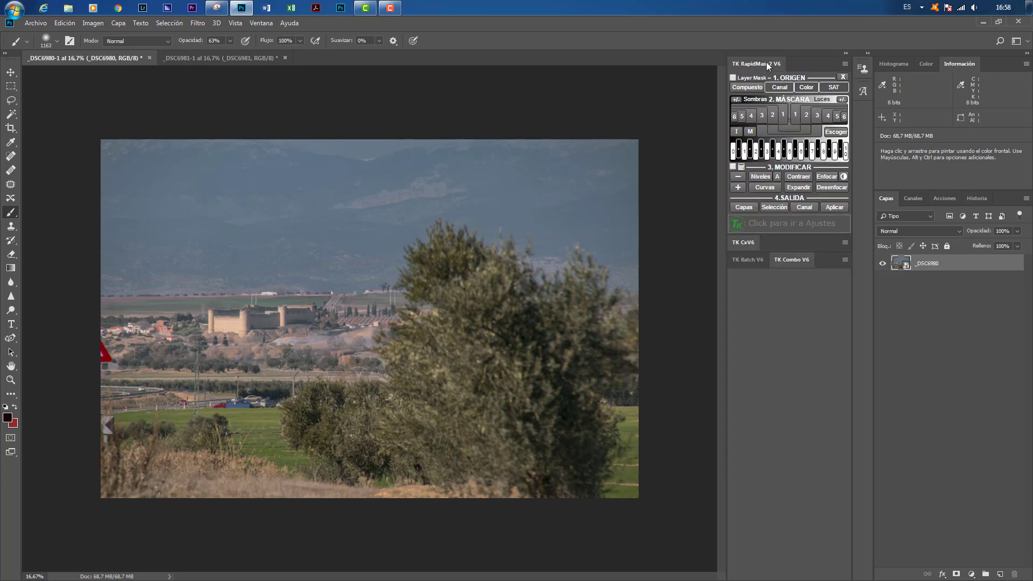
{"action": "left_click", "coordinate": [746, 259]}
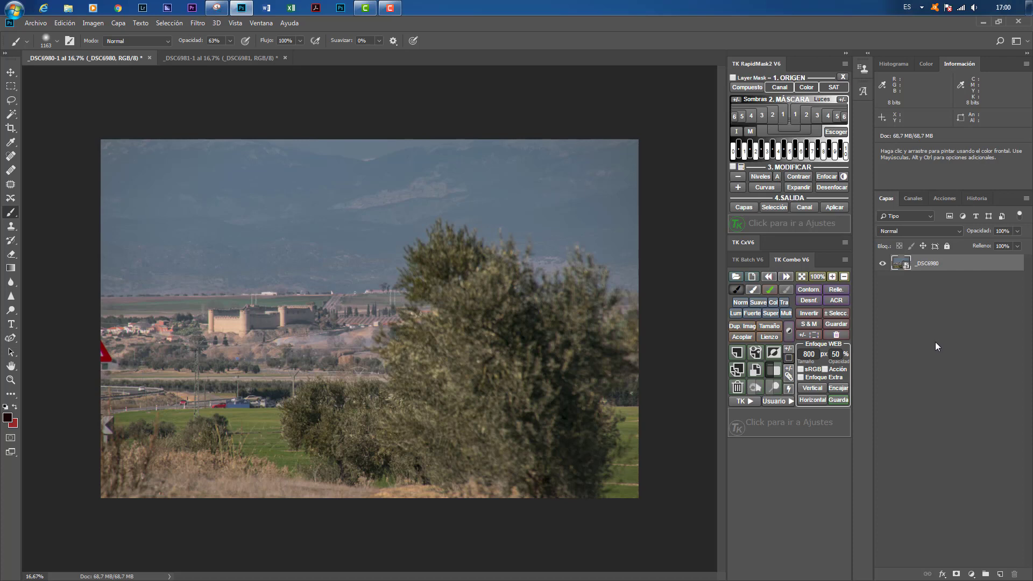
Step: Compare the open photos _DSC6980-1 and _DSC6981-1, and stack them as layers in one document with the TK Apilar action
{"action": "left_click", "coordinate": [743, 402]}
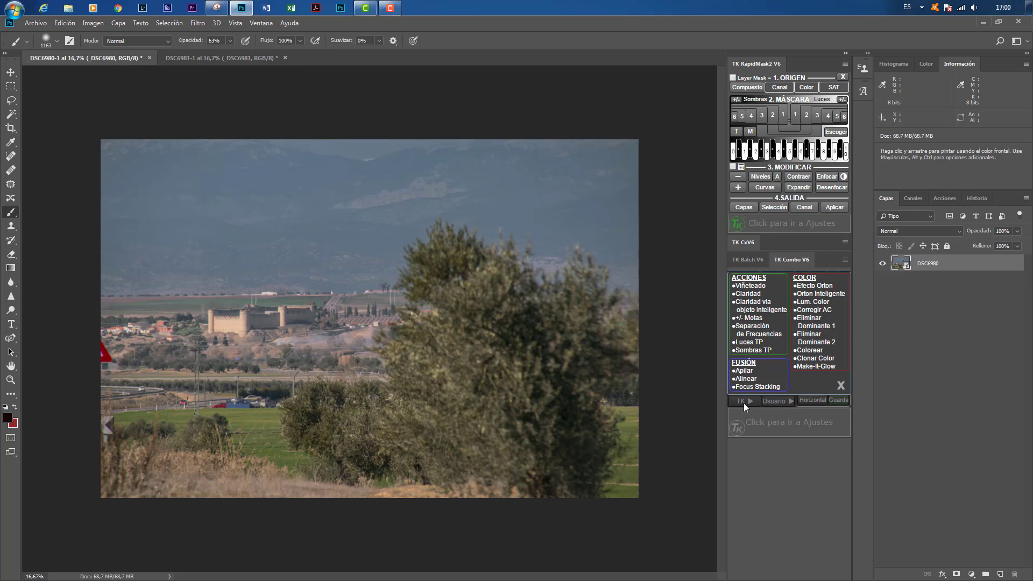
{"action": "mouse_move", "coordinate": [749, 380]}
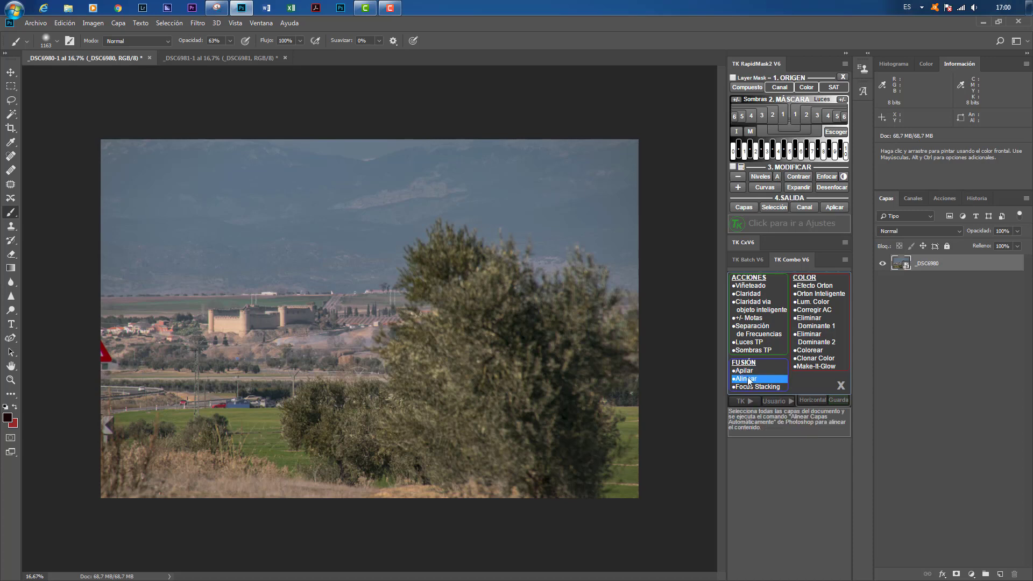
{"action": "mouse_move", "coordinate": [816, 302]}
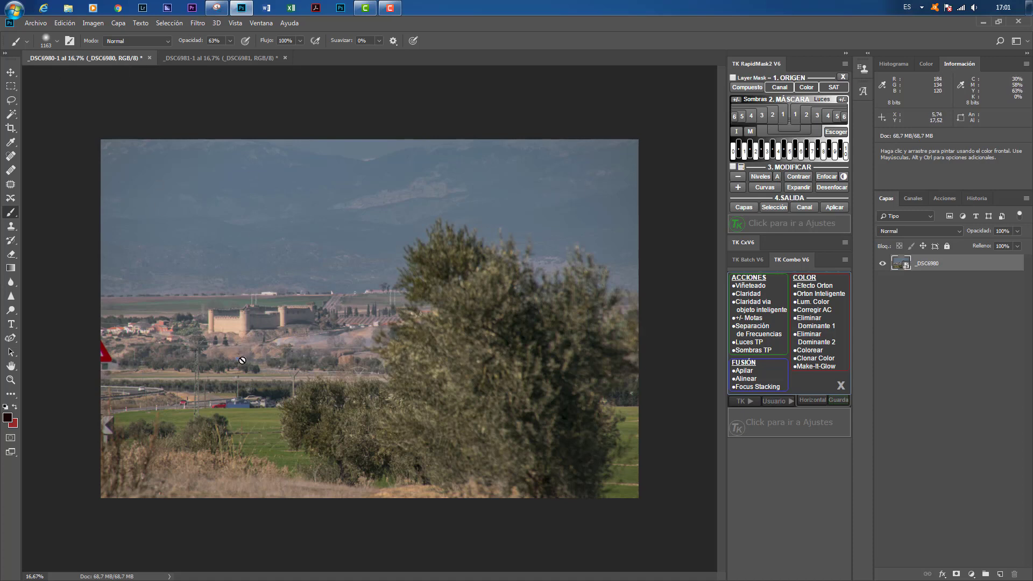
{"action": "left_click", "coordinate": [217, 60]}
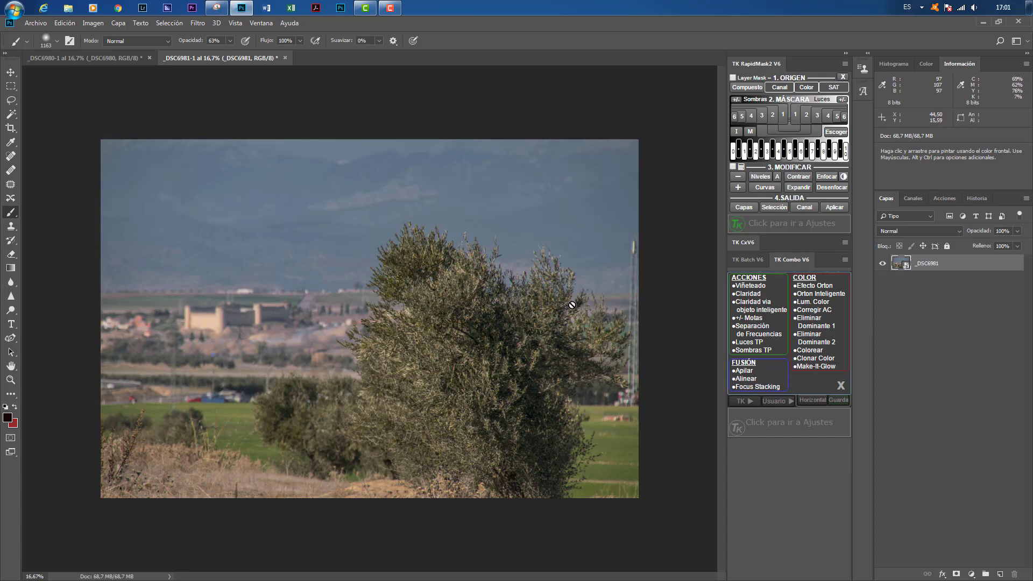
{"action": "left_click", "coordinate": [98, 60]}
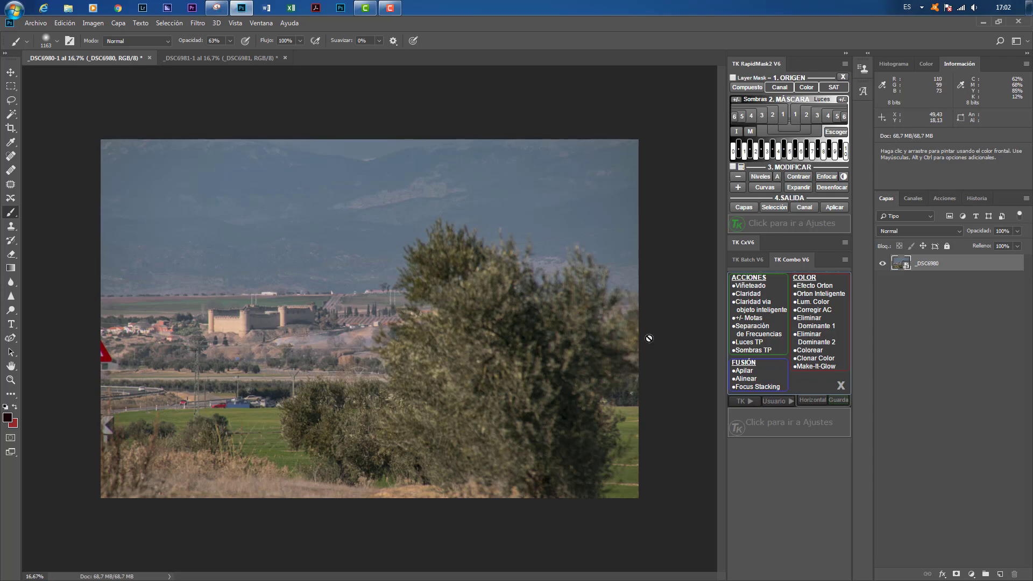
{"action": "left_click", "coordinate": [741, 373]}
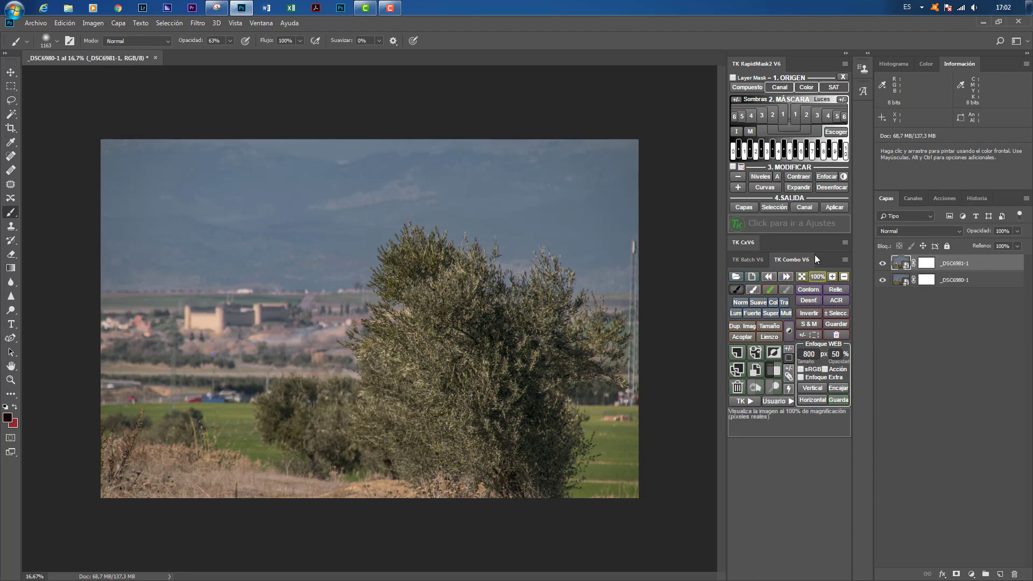
Step: Compare the framing and focus of the two stacked photos by toggling the visibility of layer _DSC6981-1
{"action": "left_click", "coordinate": [882, 263]}
{"action": "left_click", "coordinate": [882, 263]}
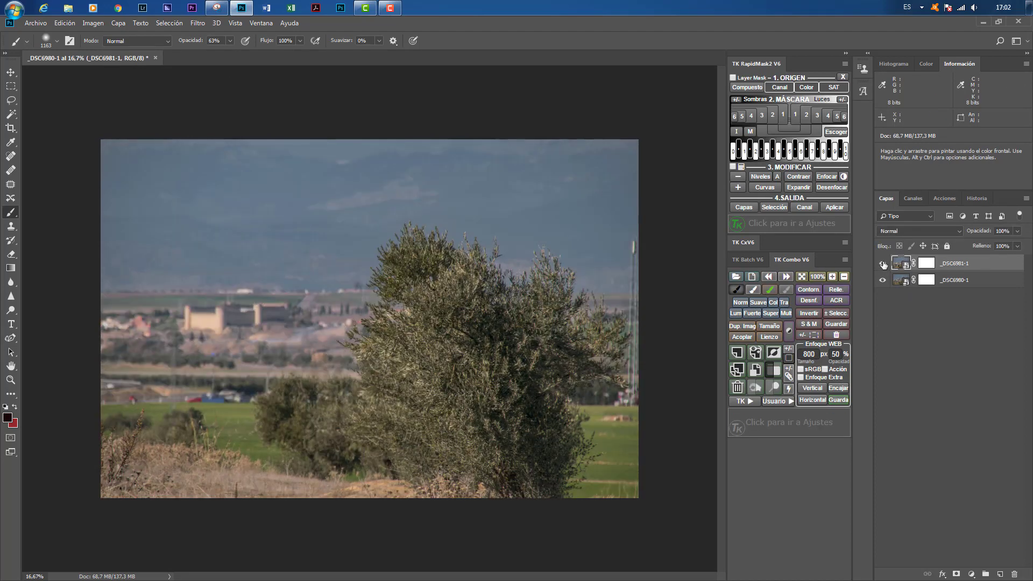
{"action": "left_click", "coordinate": [883, 263]}
{"action": "left_click", "coordinate": [883, 263]}
{"action": "left_click", "coordinate": [883, 263]}
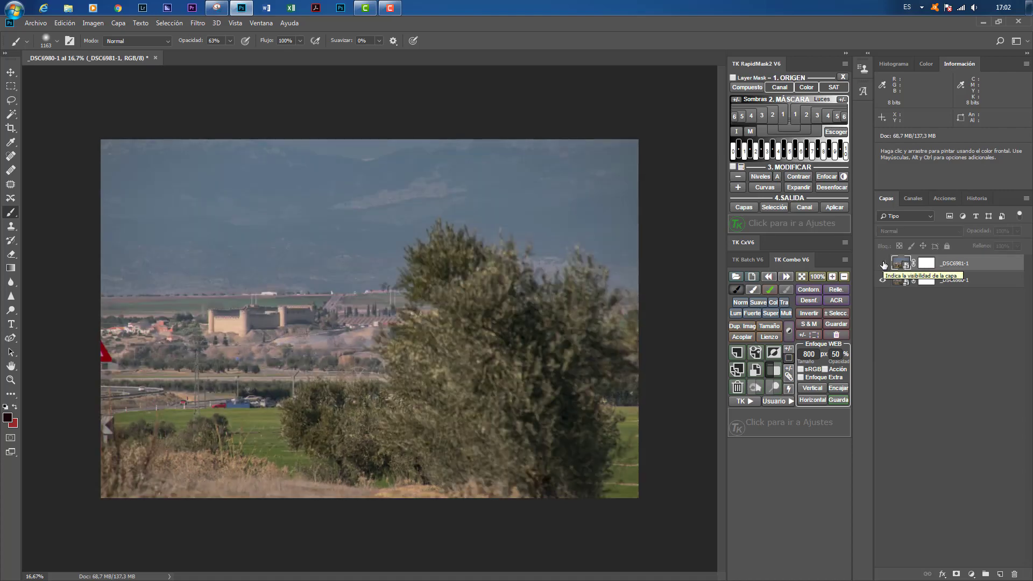
{"action": "left_click", "coordinate": [883, 263]}
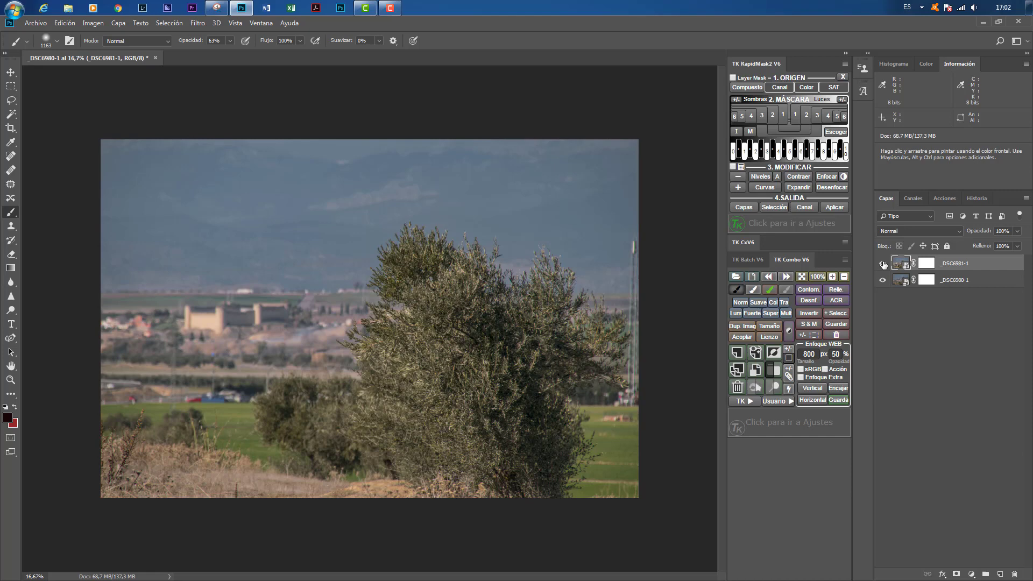
{"action": "left_click", "coordinate": [883, 264]}
{"action": "left_click", "coordinate": [883, 264]}
Step: Try to align the two stacked smart object layers with the TK Alinear action
{"action": "left_click", "coordinate": [741, 402]}
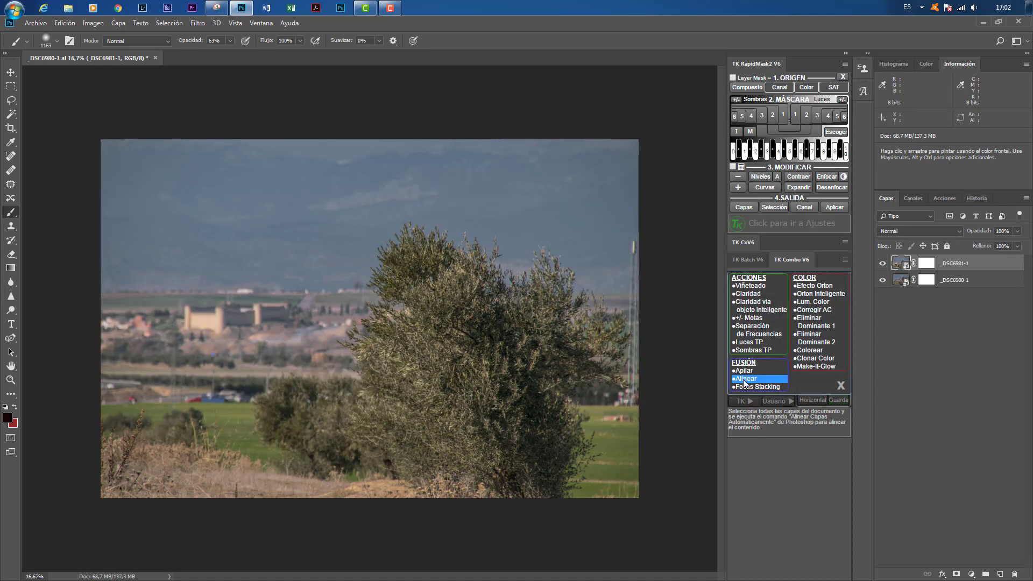
{"action": "left_click", "coordinate": [743, 381]}
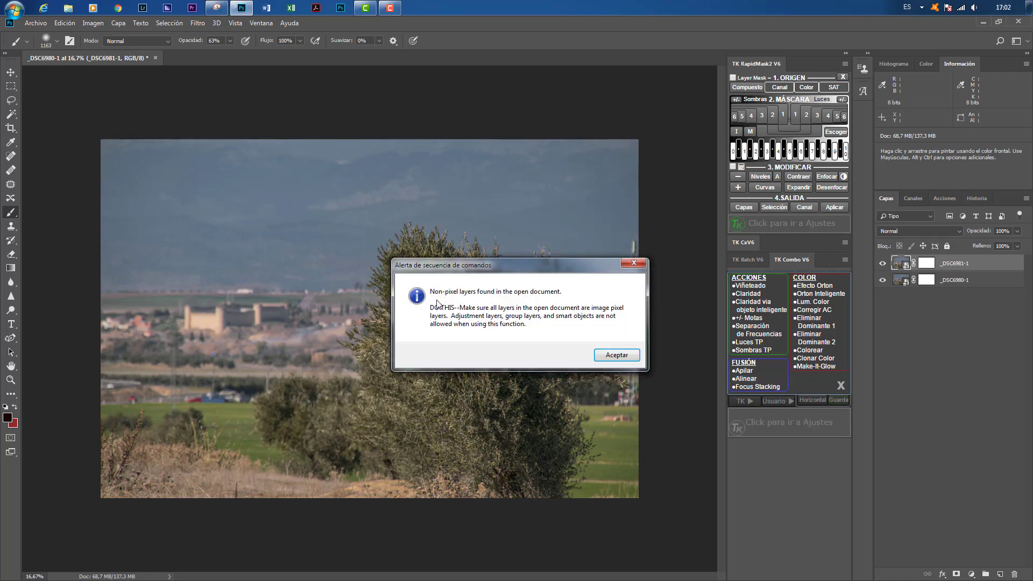
{"action": "left_click", "coordinate": [637, 264]}
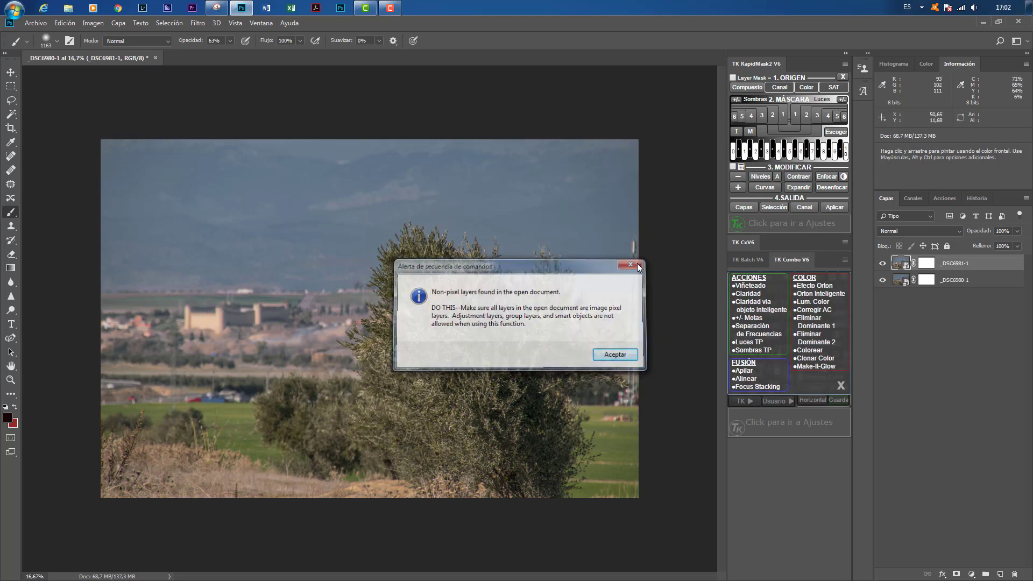
Step: Select both photo layers and try the TK Alinear action again
{"action": "left_click", "coordinate": [991, 283], "text": "shift"}
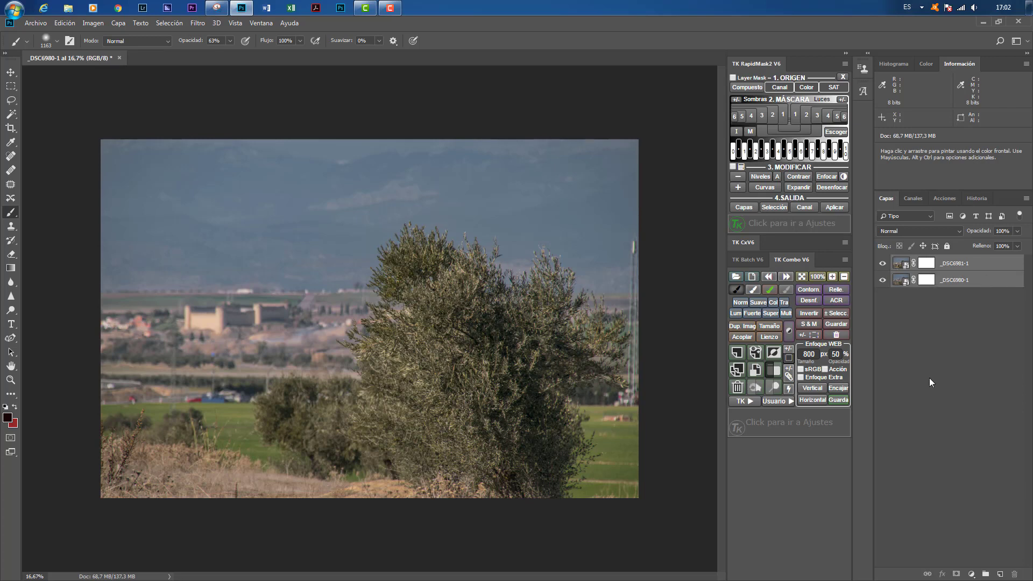
{"action": "left_click", "coordinate": [748, 402]}
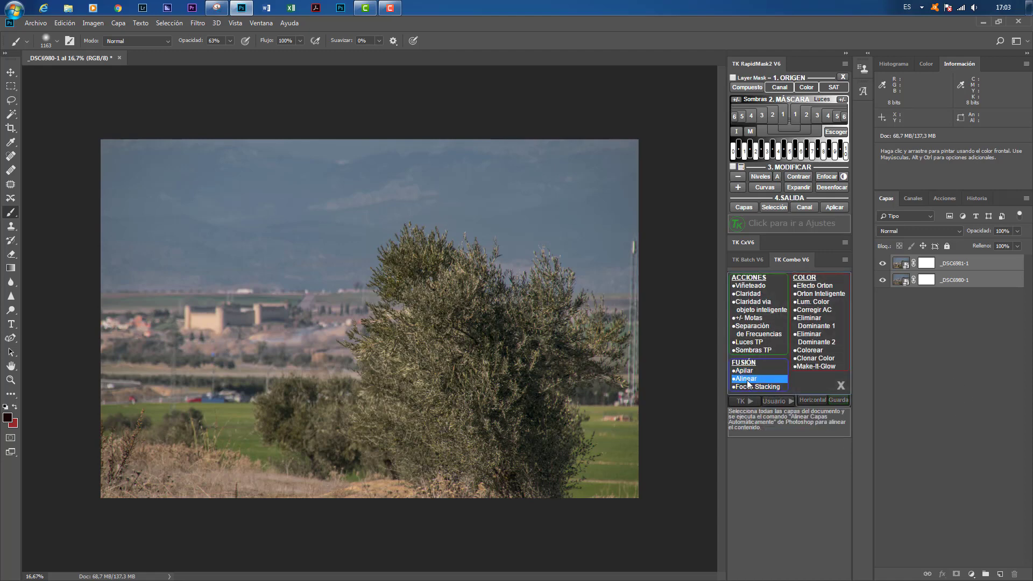
{"action": "left_click", "coordinate": [747, 379]}
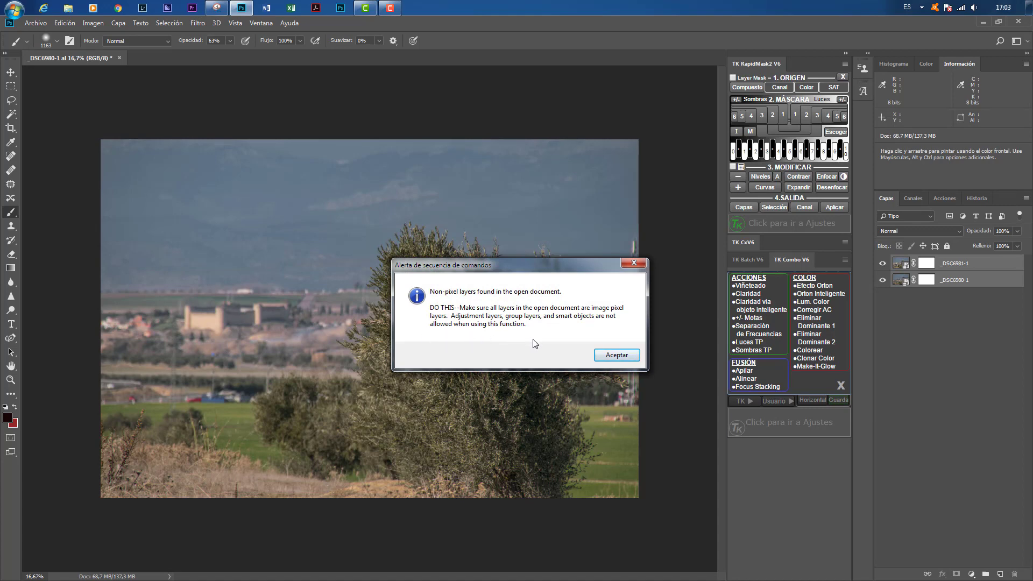
{"action": "left_click", "coordinate": [637, 263]}
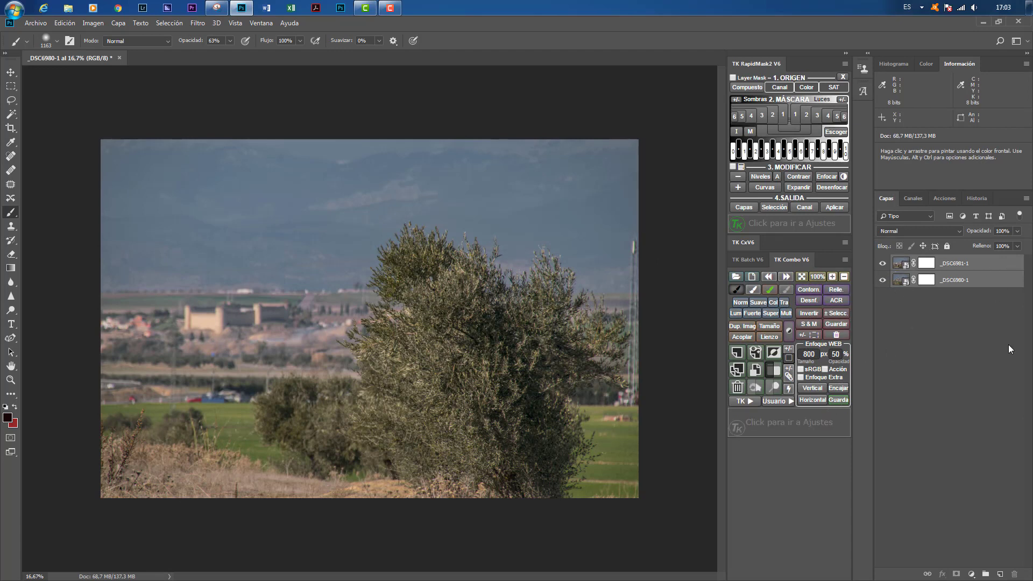
Step: Rasterize both selected photo layers and align them with the TK Alinear action
{"action": "right_click", "coordinate": [903, 270]}
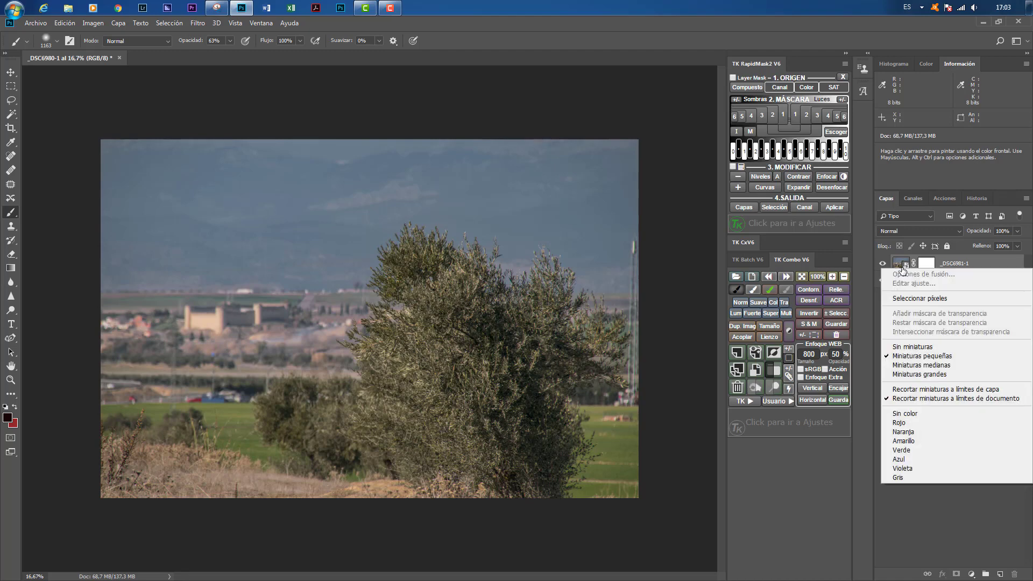
{"action": "left_click", "coordinate": [961, 512]}
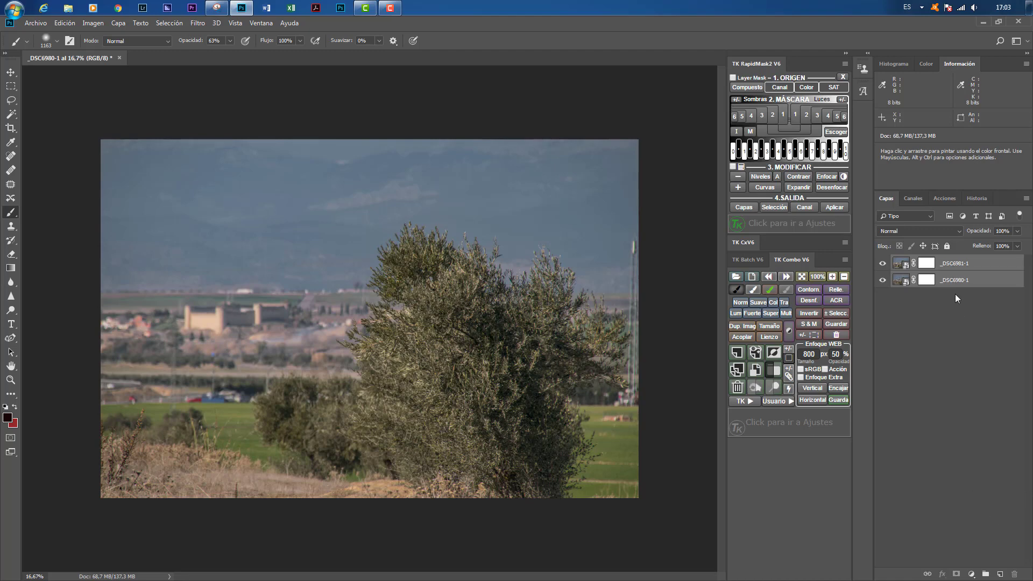
{"action": "right_click", "coordinate": [987, 281]}
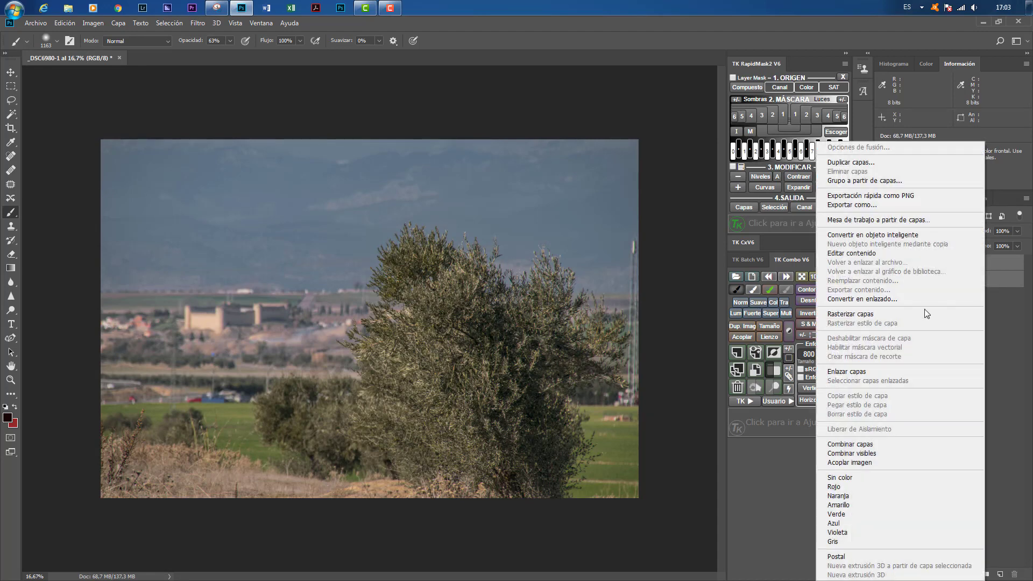
{"action": "left_click", "coordinate": [893, 315]}
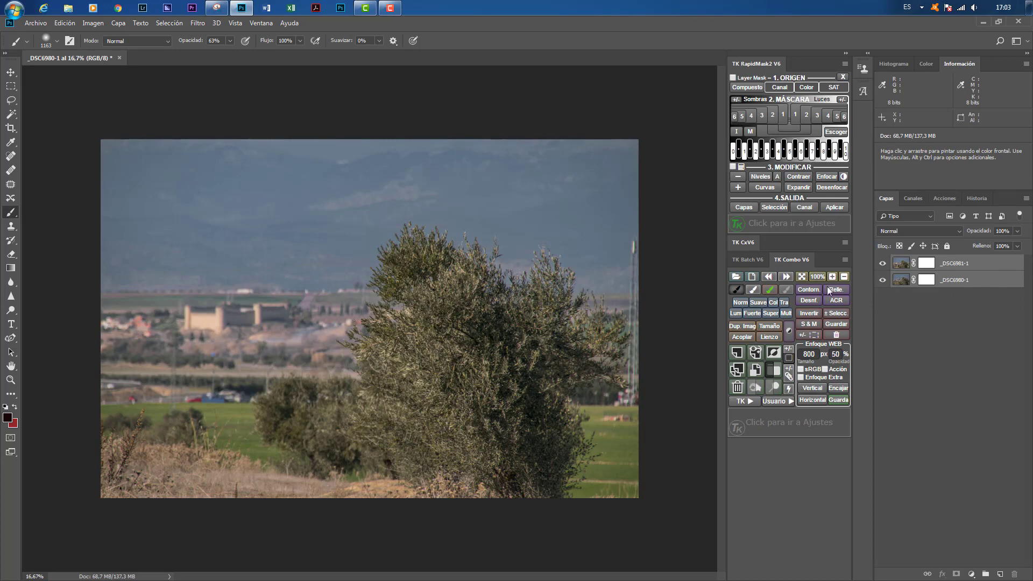
{"action": "left_click", "coordinate": [740, 401]}
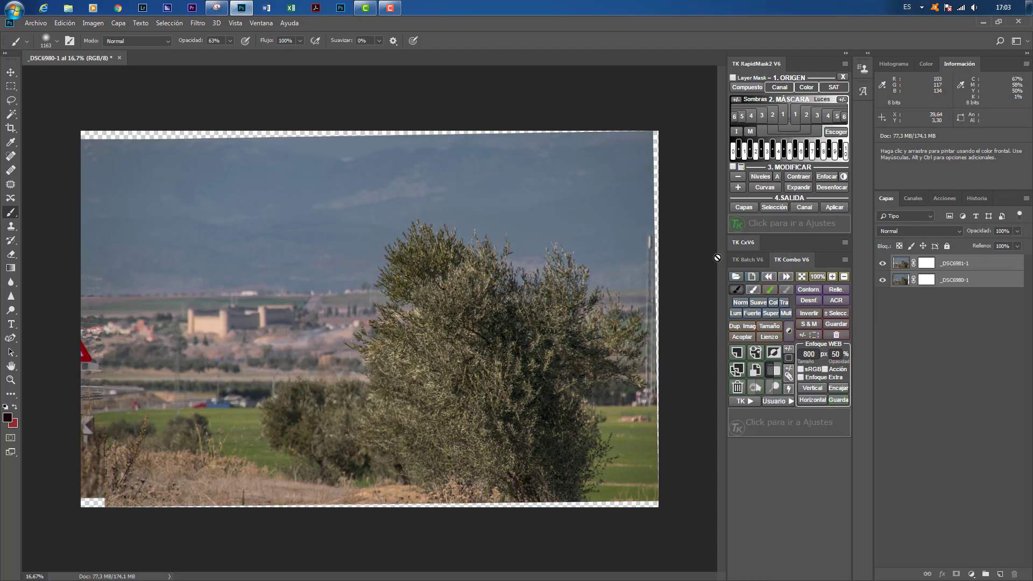
Step: Check how well the two aligned photos match by repeatedly hiding and showing layer _DSC6981-1
{"action": "left_click", "coordinate": [883, 264]}
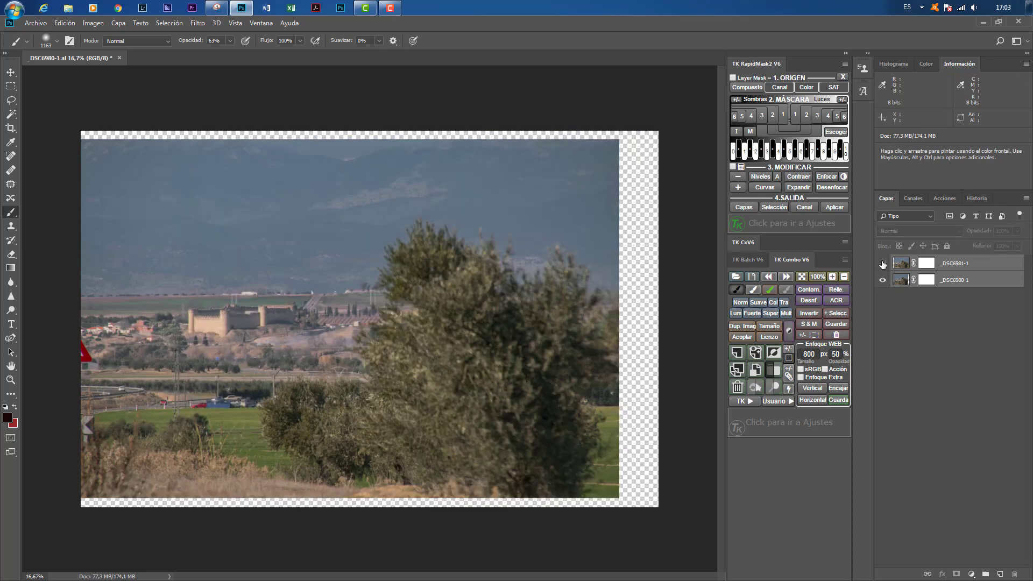
{"action": "left_click", "coordinate": [883, 264]}
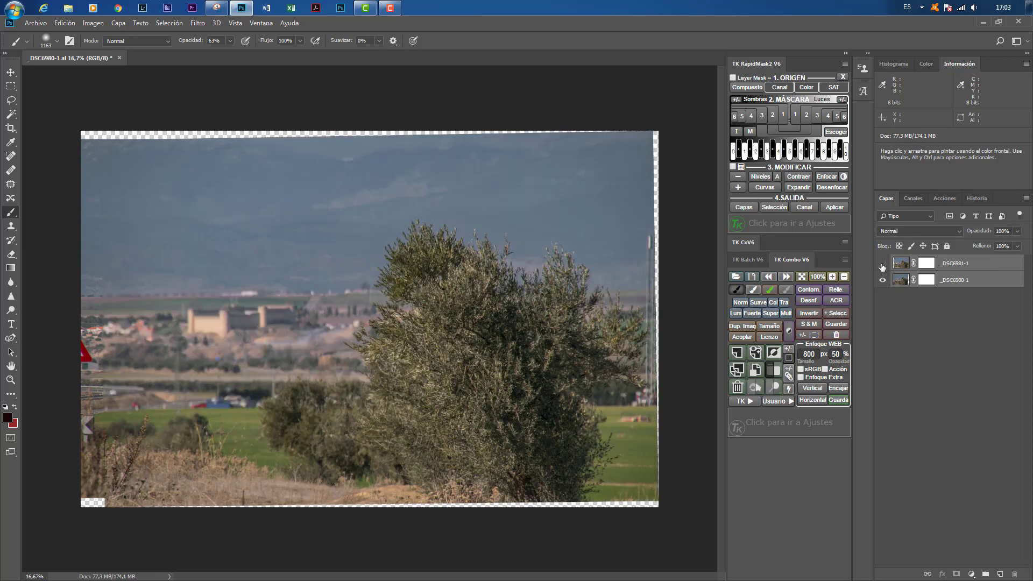
{"action": "left_click", "coordinate": [882, 263]}
{"action": "left_click", "coordinate": [883, 264]}
{"action": "left_click", "coordinate": [882, 263]}
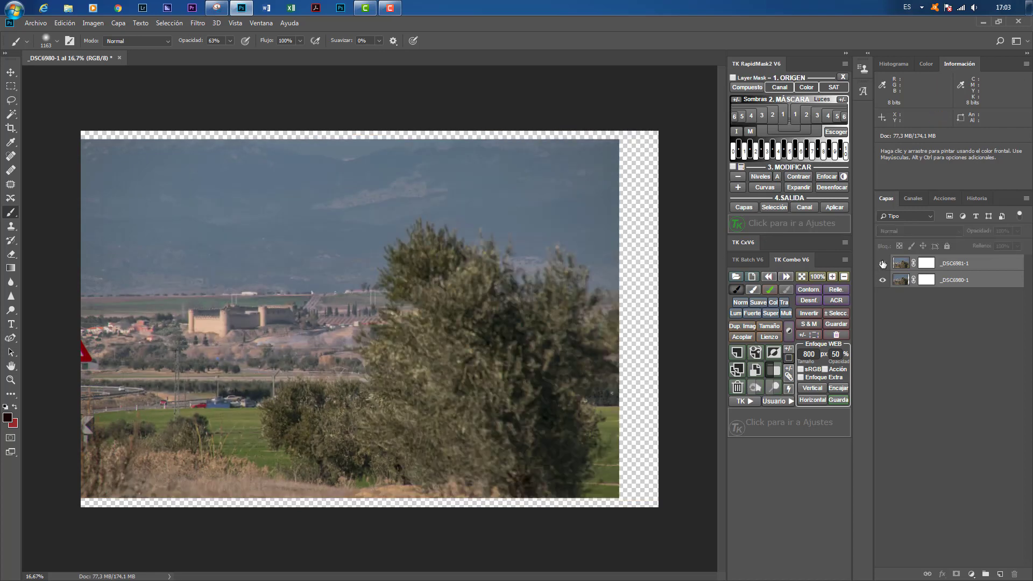
{"action": "left_click", "coordinate": [882, 264]}
{"action": "left_click", "coordinate": [883, 263]}
{"action": "left_click", "coordinate": [883, 264]}
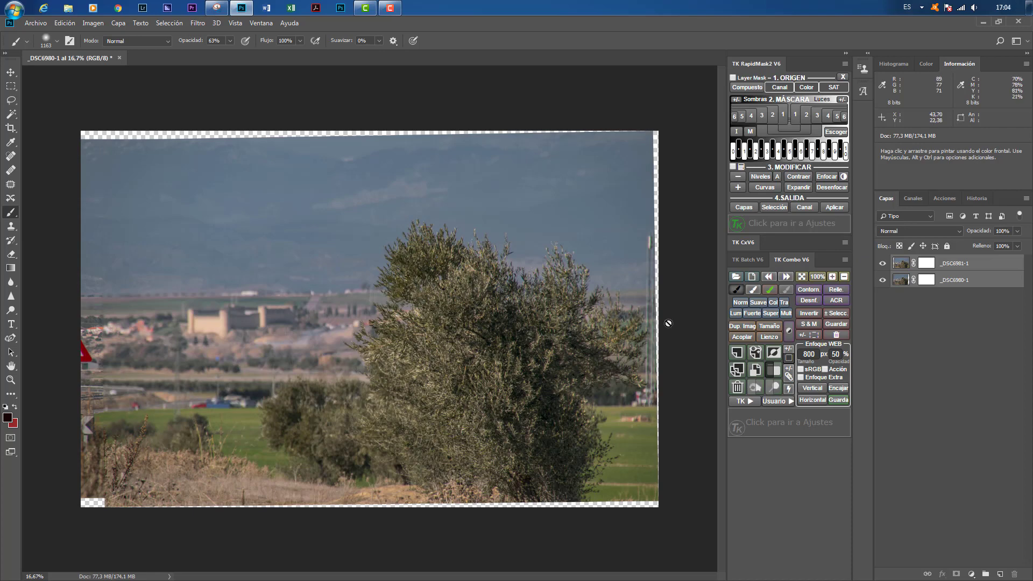
{"action": "left_click", "coordinate": [883, 263]}
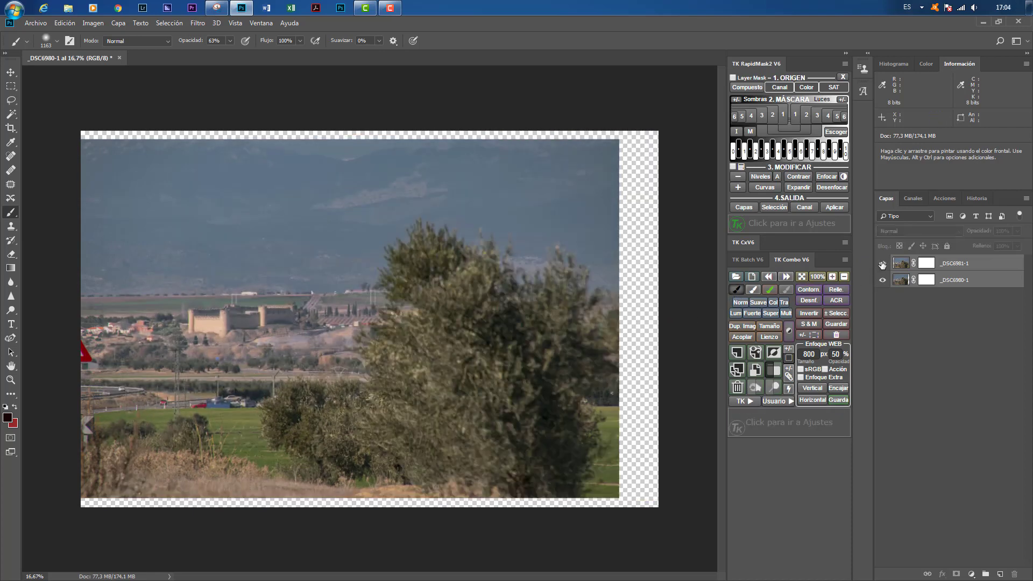
{"action": "left_click", "coordinate": [882, 263]}
{"action": "left_click", "coordinate": [883, 264]}
{"action": "left_click", "coordinate": [883, 263]}
{"action": "left_click", "coordinate": [882, 263]}
{"action": "left_click", "coordinate": [883, 263]}
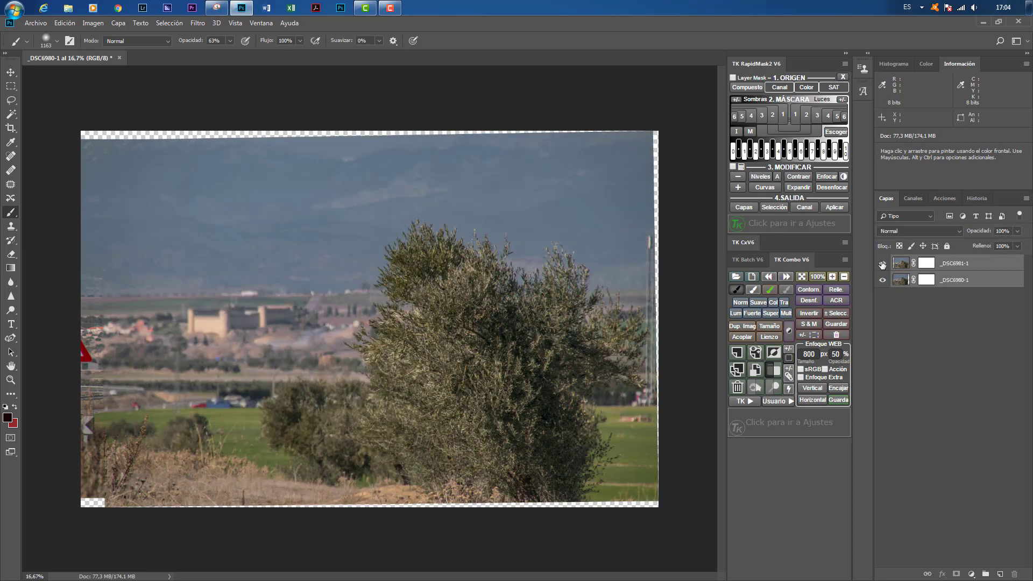
{"action": "left_click", "coordinate": [883, 264]}
{"action": "left_click", "coordinate": [883, 264]}
Step: Blend the aligned layers with the TK Focus Stacking action, inspect the top layer's mask, and select the mask of layer _DSC6980-1
{"action": "left_click", "coordinate": [742, 403]}
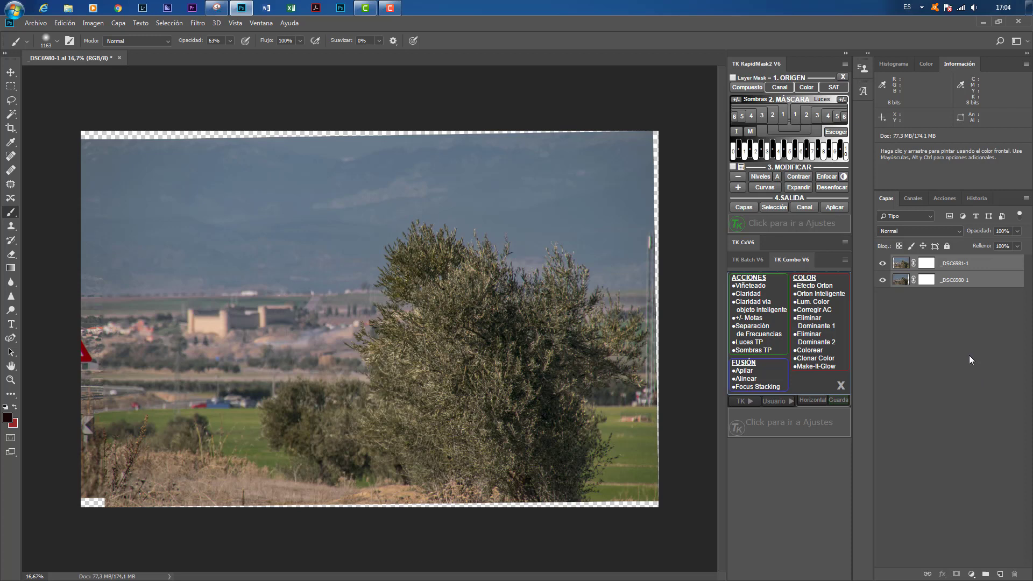
{"action": "left_click", "coordinate": [747, 387]}
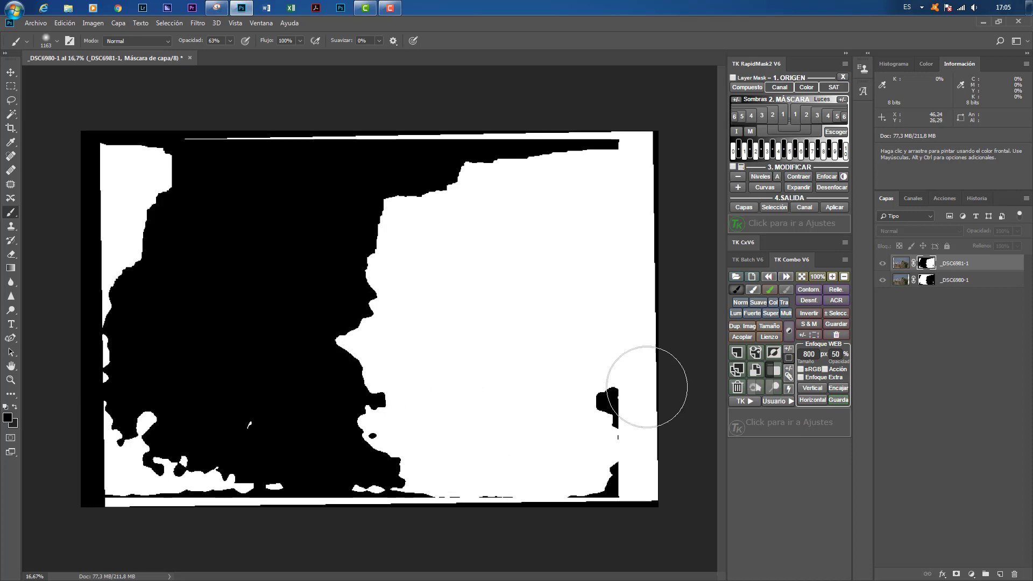
{"action": "left_click", "coordinate": [927, 280]}
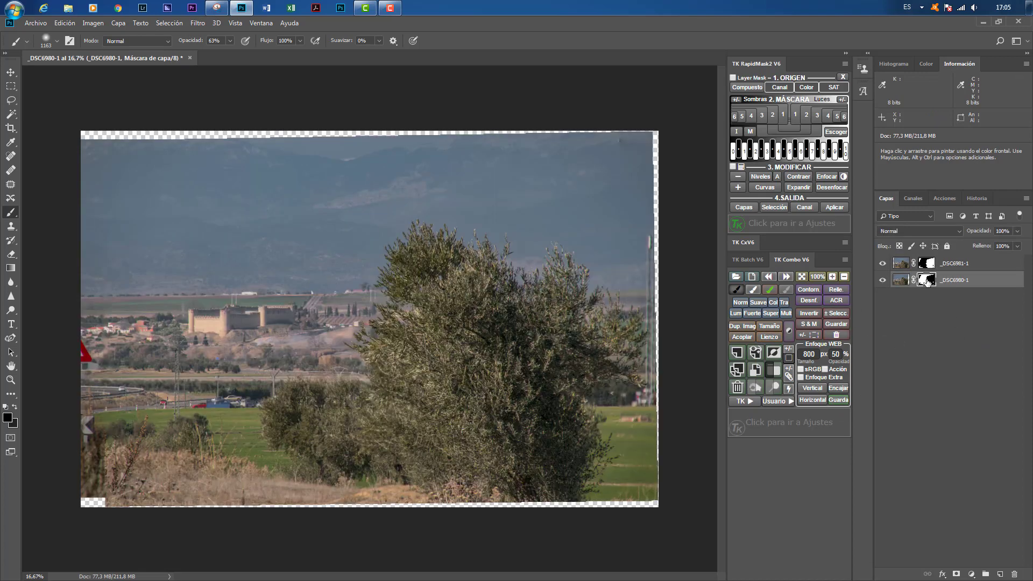
Step: Inspect the mask of layer _DSC6980-1 on its own and return to the normal image view
{"action": "left_click", "coordinate": [926, 280], "text": "alt"}
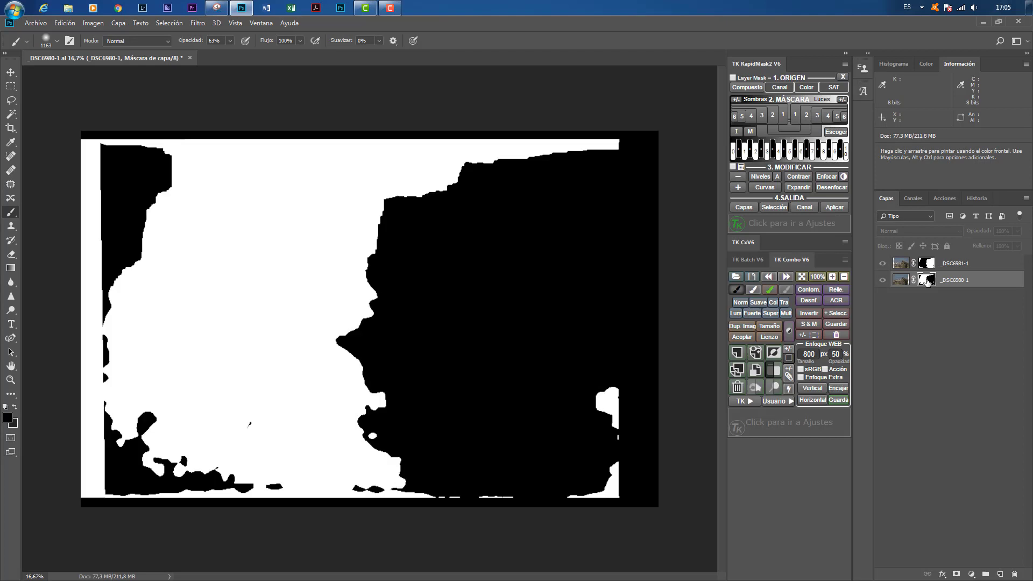
{"action": "left_click", "coordinate": [883, 280]}
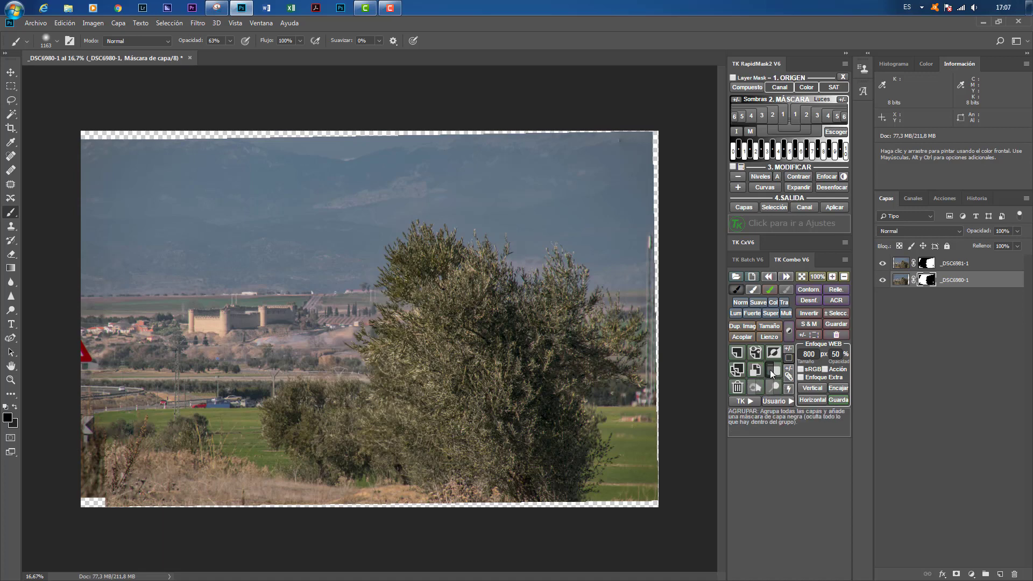
Step: Try grouping both photo layers with a black mask and with a white mask, undoing each grouping
{"action": "left_click", "coordinate": [985, 267], "text": "shift"}
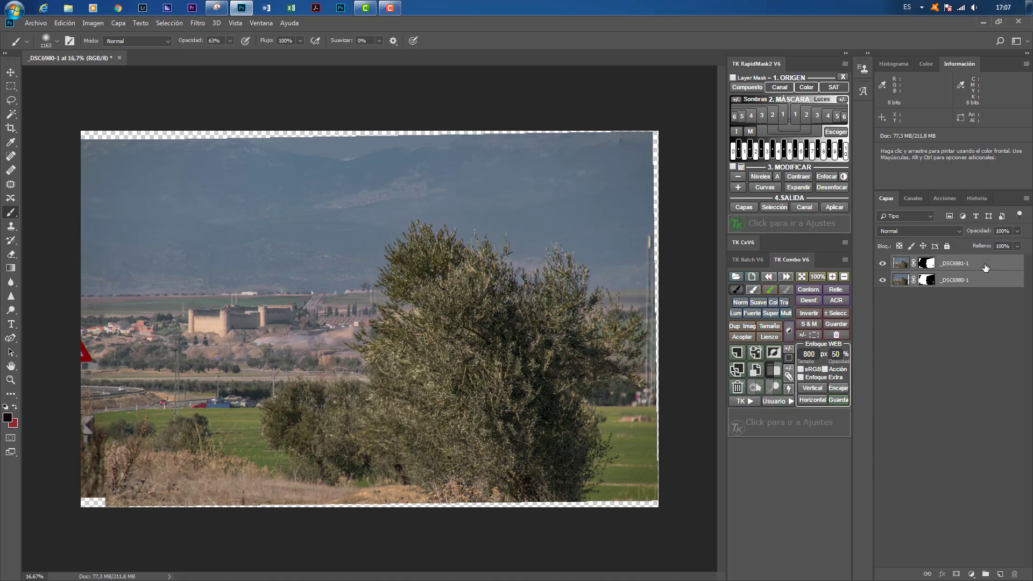
{"action": "left_click", "coordinate": [771, 371]}
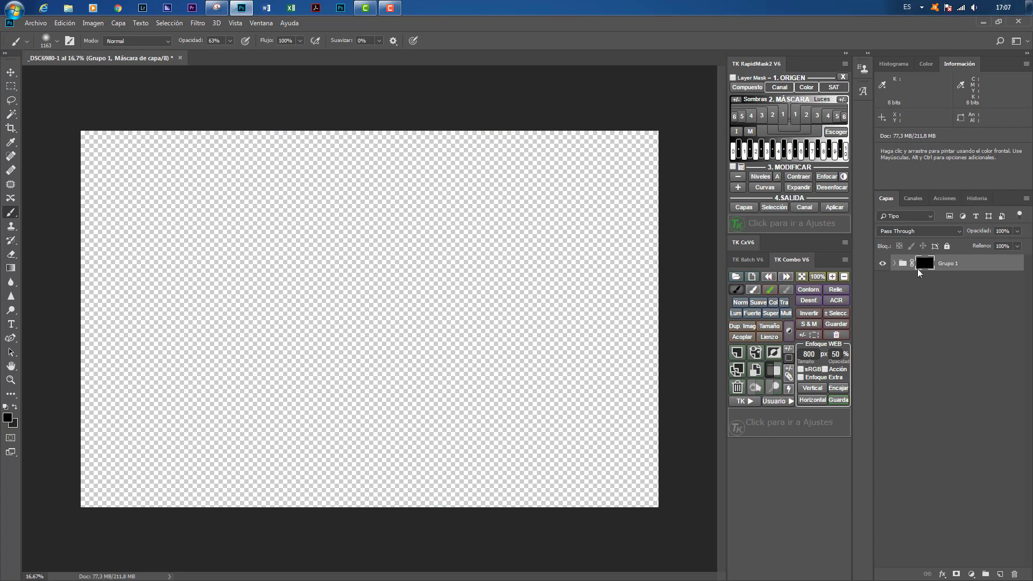
{"action": "left_click", "coordinate": [768, 276]}
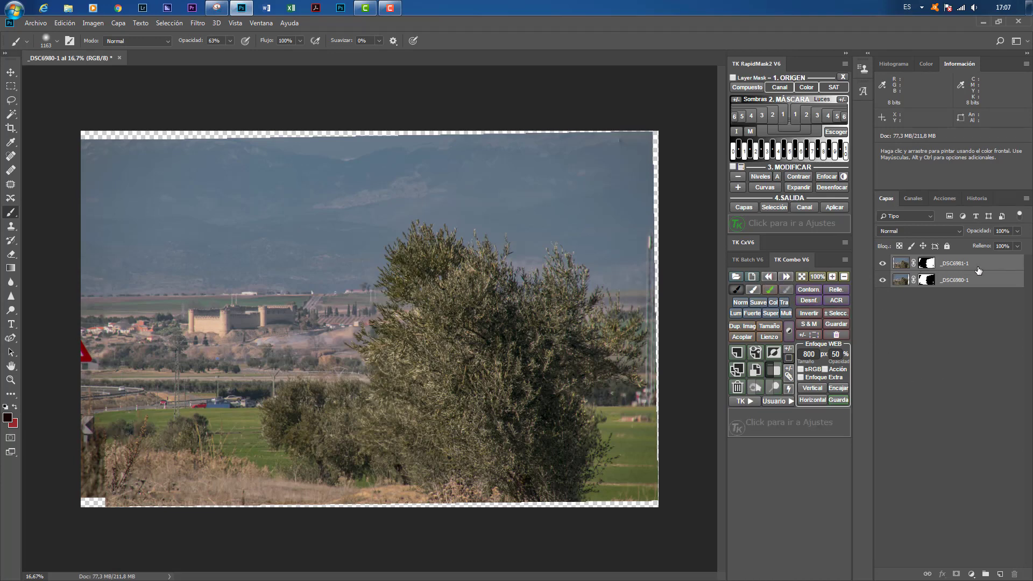
{"action": "left_click", "coordinate": [778, 371]}
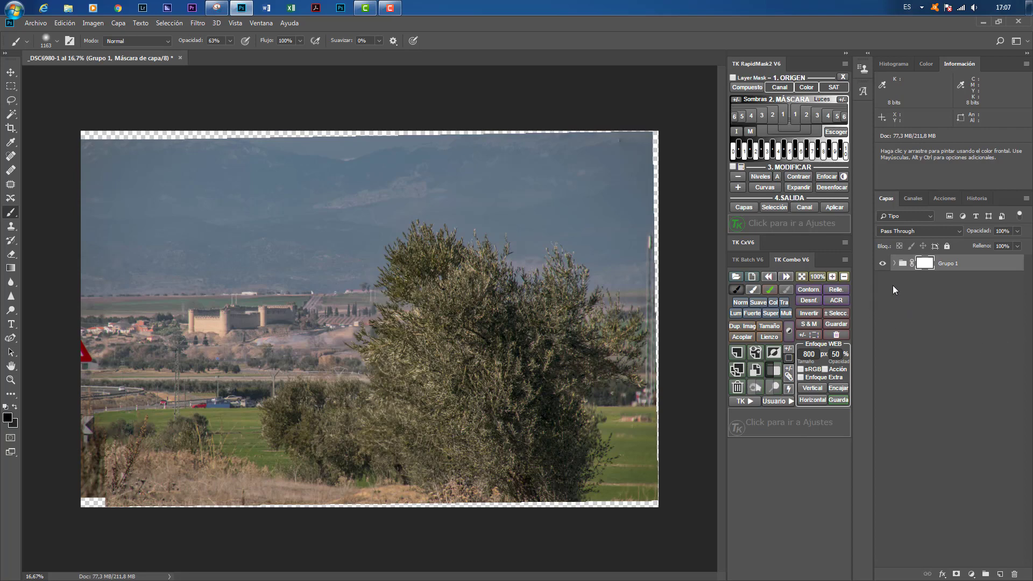
{"action": "left_click", "coordinate": [768, 276]}
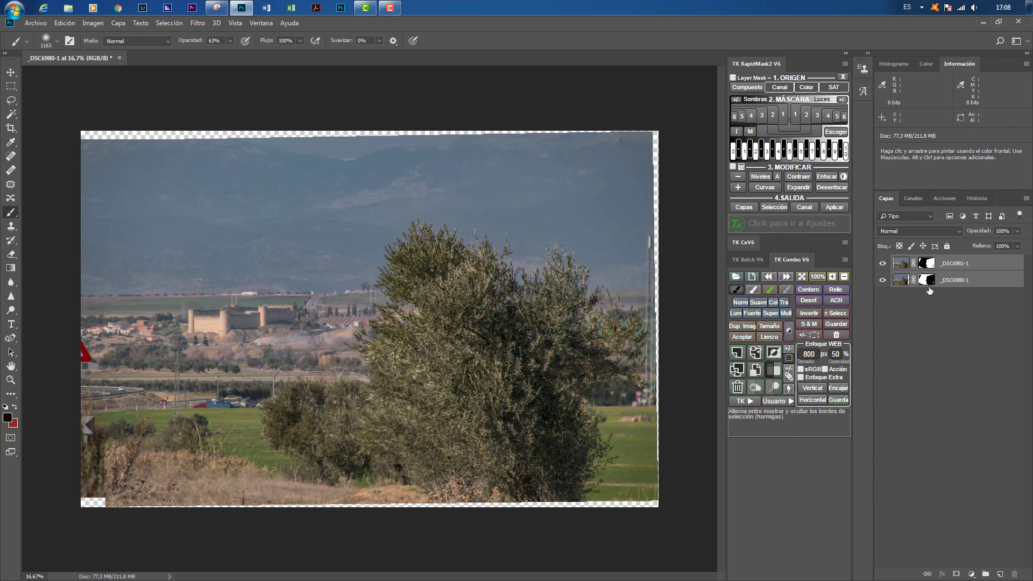
Step: Add a merged layer and a Burn (black paint) layer above the photos, and darken the foreground with the brush at 8% opacity
{"action": "left_click", "coordinate": [756, 351]}
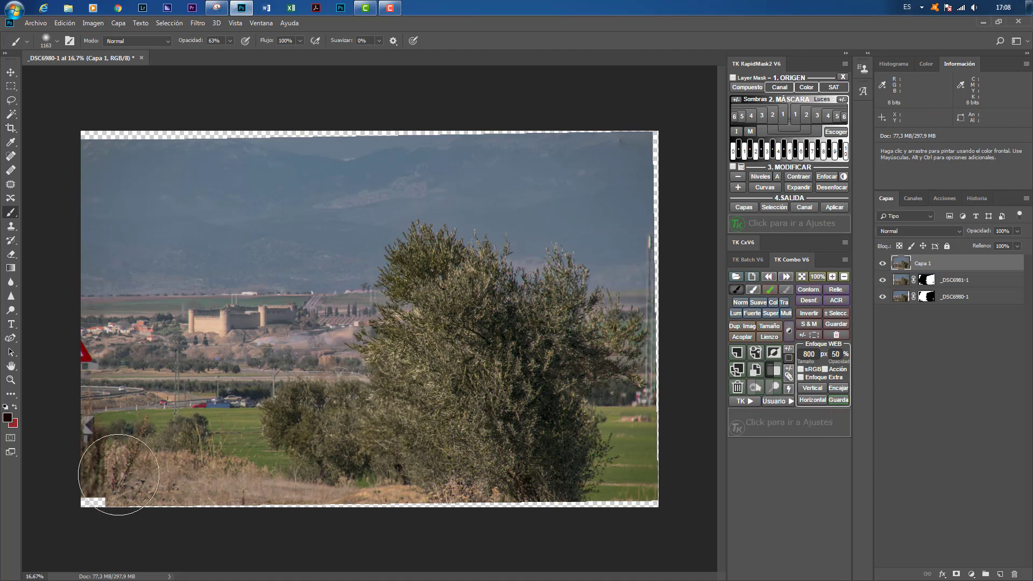
{"action": "left_click", "coordinate": [752, 389]}
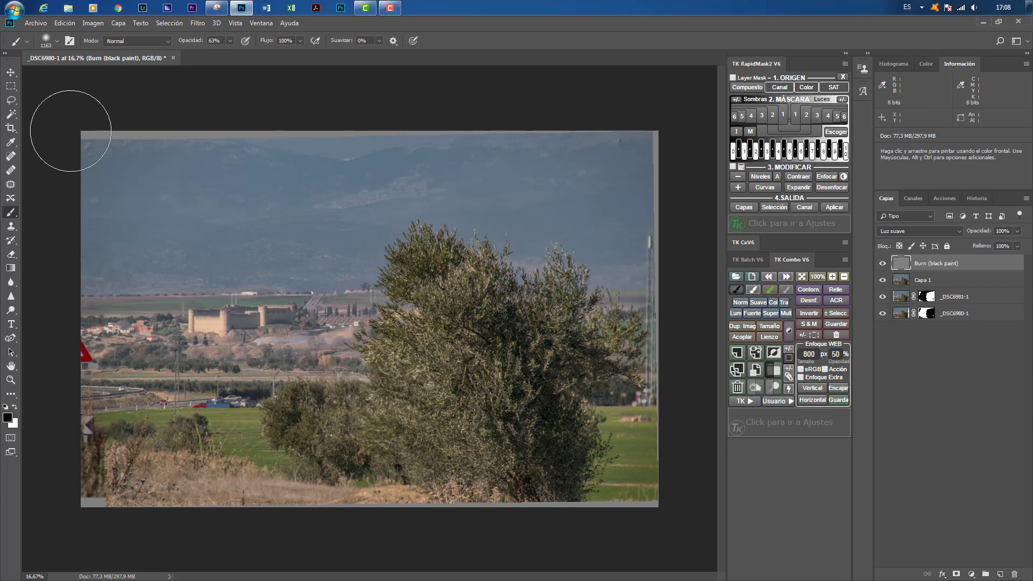
{"action": "left_click", "coordinate": [230, 41]}
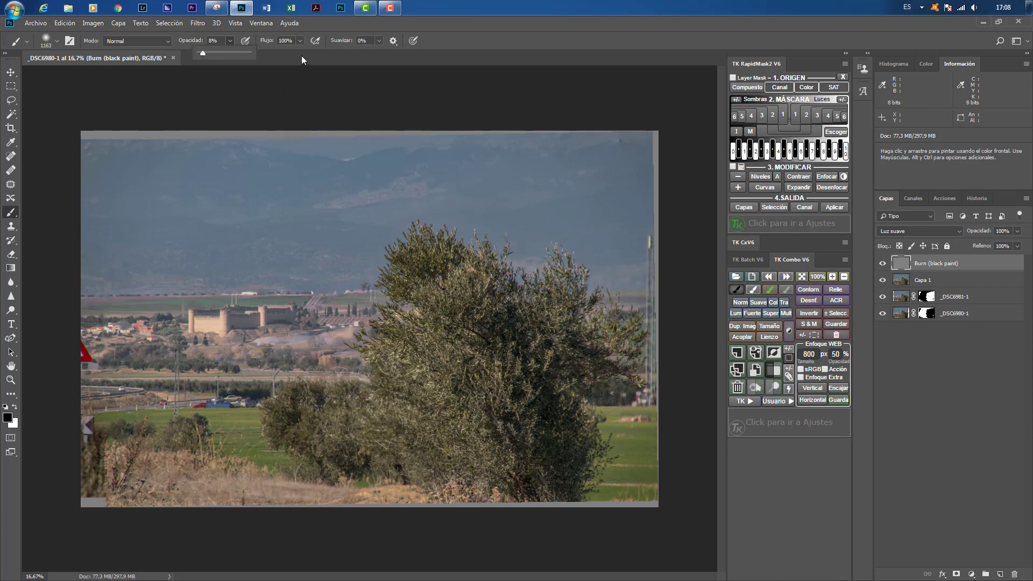
{"action": "right_click", "coordinate": [320, 317]}
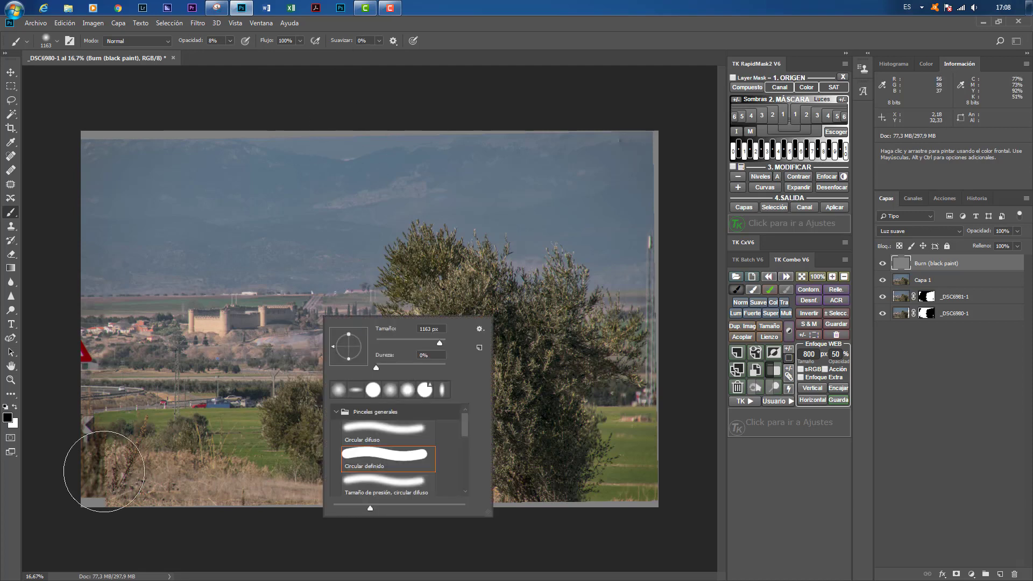
{"action": "mouse_move", "coordinate": [87, 463]}
{"action": "left_mouse_down"}
{"action": "mouse_move", "coordinate": [235, 474]}
{"action": "mouse_move", "coordinate": [160, 480]}
{"action": "mouse_move", "coordinate": [228, 485]}
{"action": "mouse_move", "coordinate": [90, 481]}
{"action": "mouse_move", "coordinate": [399, 493]}
{"action": "left_mouse_up"}
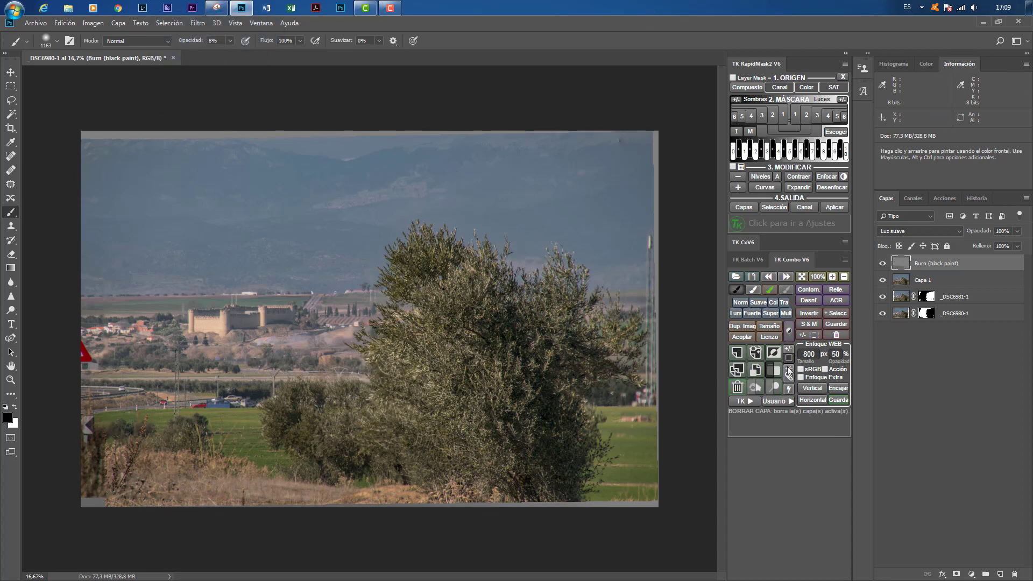
Step: Try adding a second Burn (black paint) layer, and undo back to just the two masked photo layers
{"action": "left_click", "coordinate": [760, 389]}
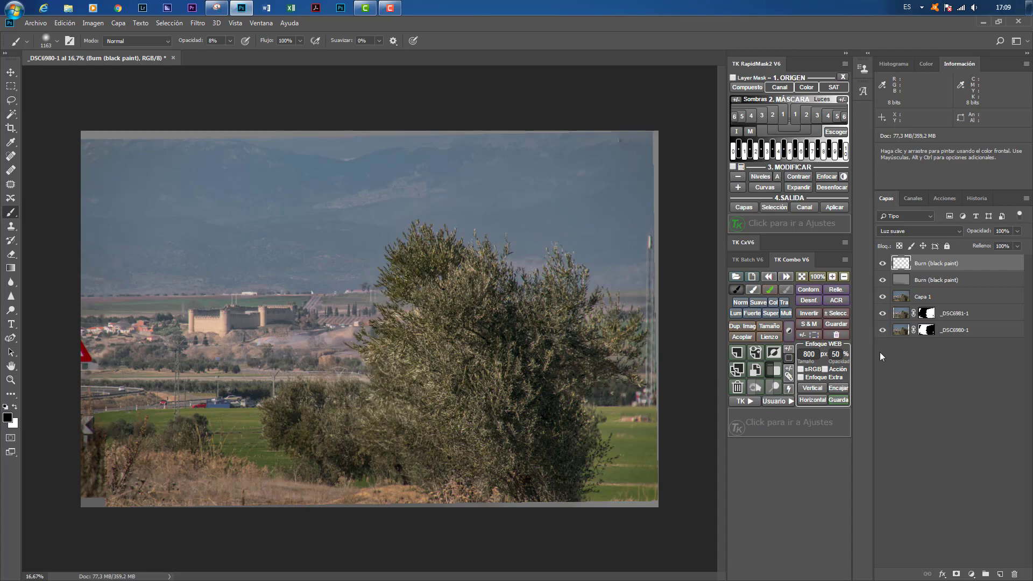
{"action": "left_click", "coordinate": [767, 274]}
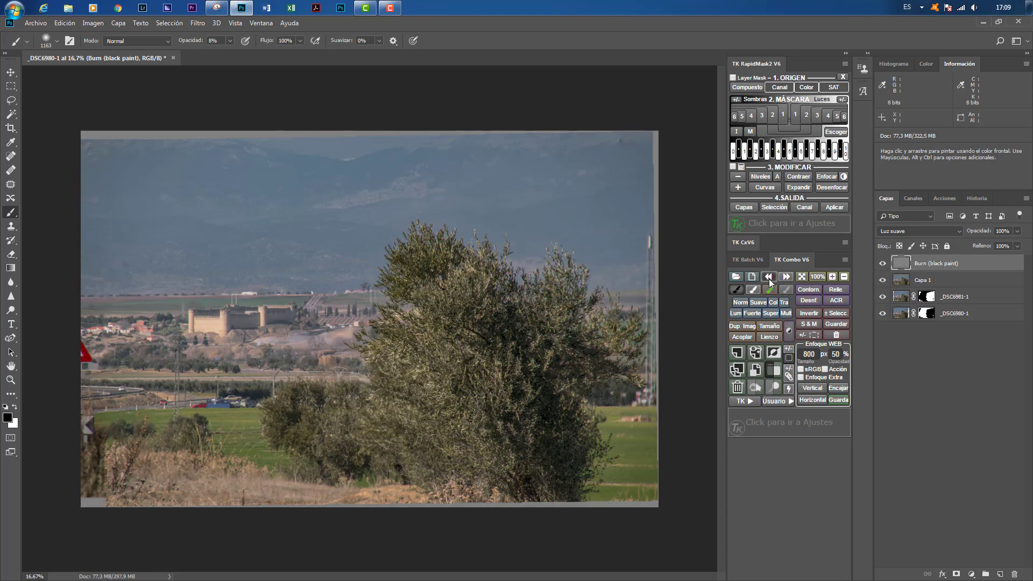
{"action": "left_click", "coordinate": [769, 277]}
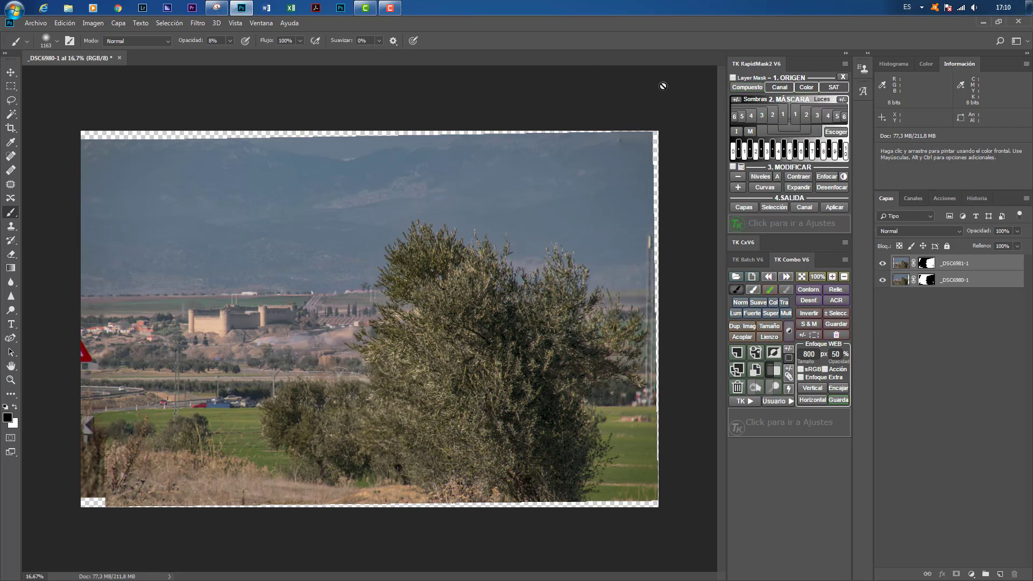
Step: Generate a Rapid Mask of layer _DSC6981-1 from the Rojo / L channel, then from Verde / a, and examine the channels
{"action": "mouse_move", "coordinate": [807, 92]}
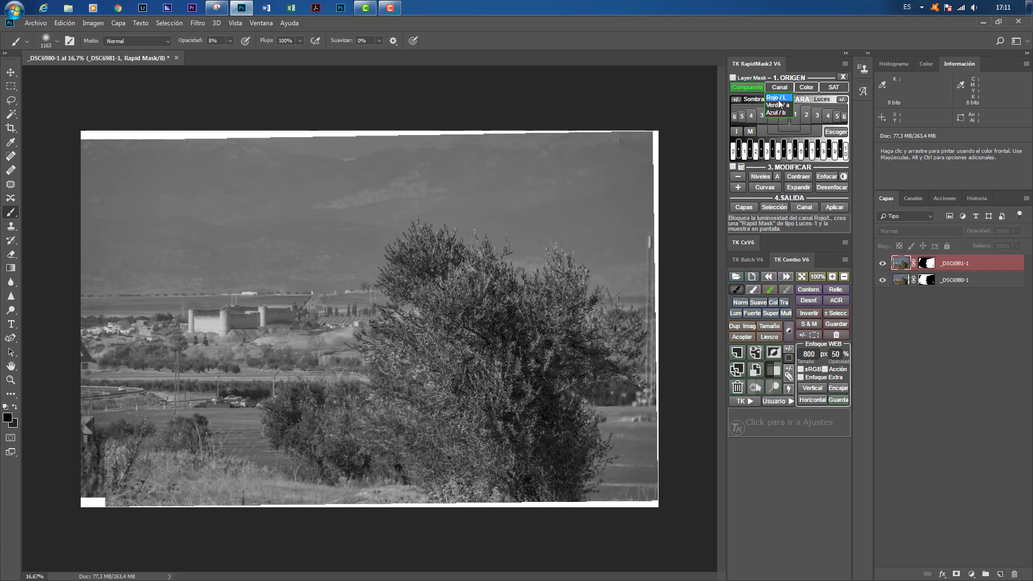
{"action": "left_click", "coordinate": [779, 101]}
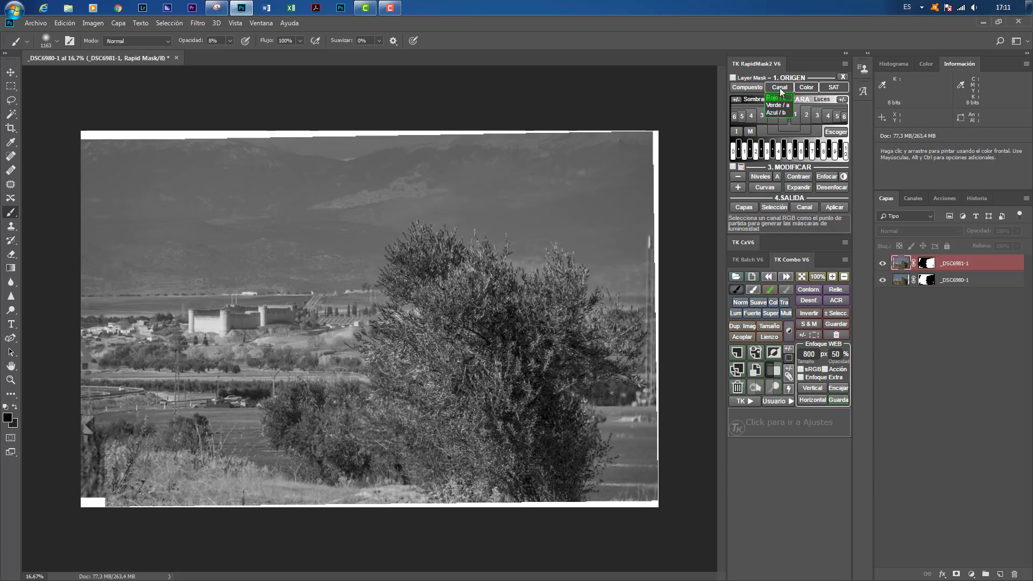
{"action": "left_click", "coordinate": [777, 105]}
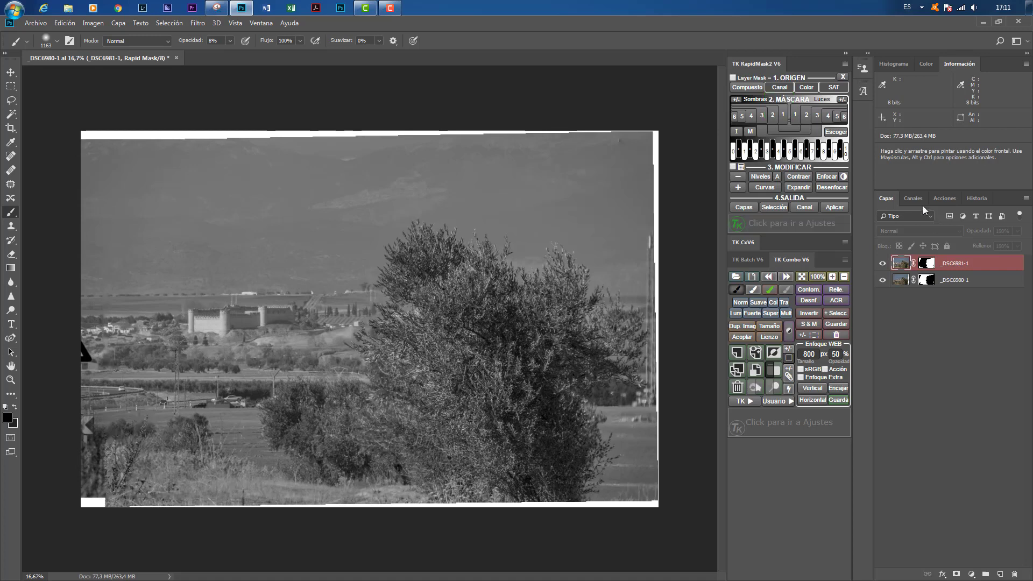
{"action": "left_click", "coordinate": [805, 207]}
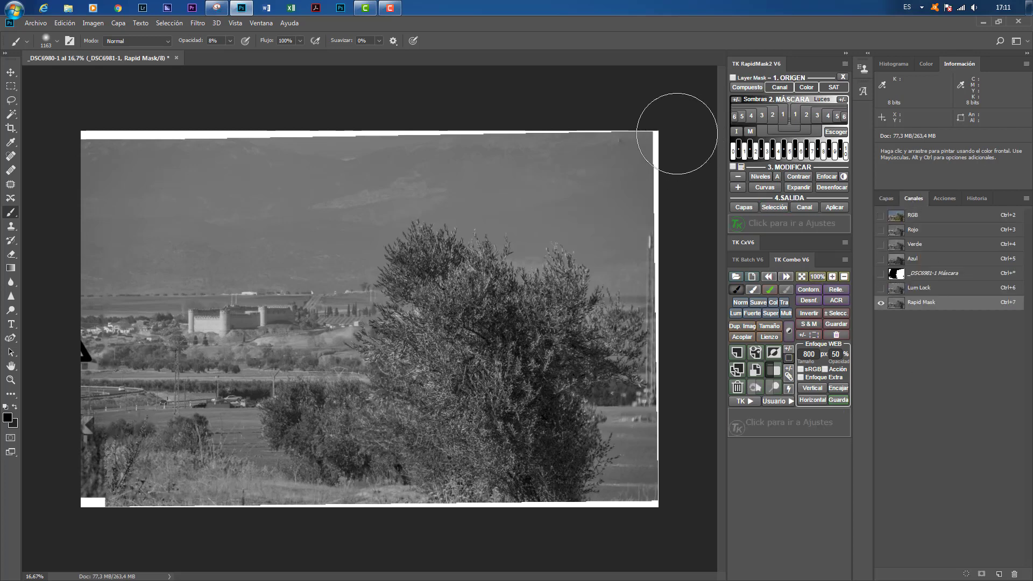
{"action": "left_click", "coordinate": [807, 88]}
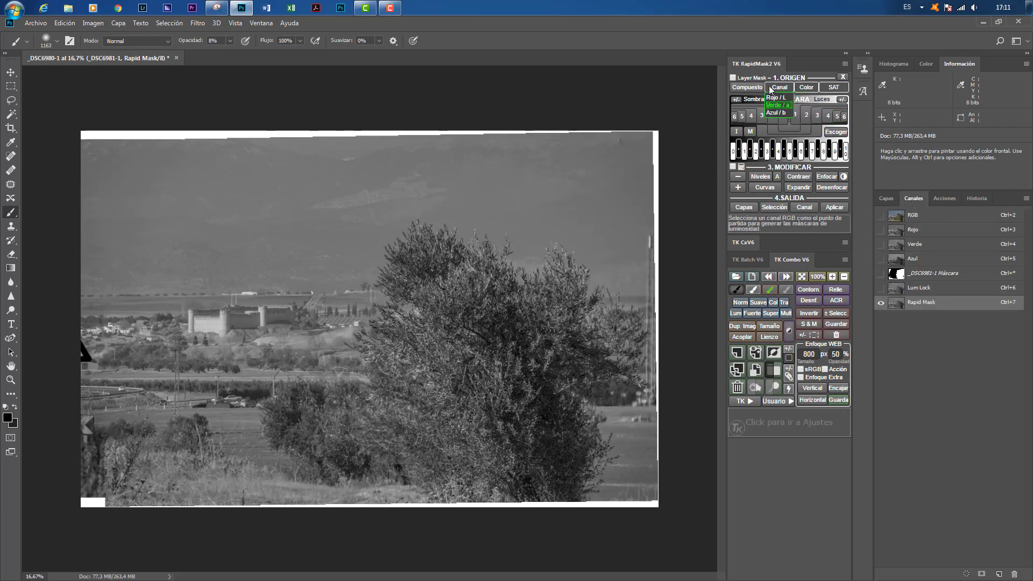
Step: Generate the composite Rapid Mask, try its Luces-2 and Luces-4 versions, and reset it to the composite luminosity
{"action": "left_click", "coordinate": [752, 88]}
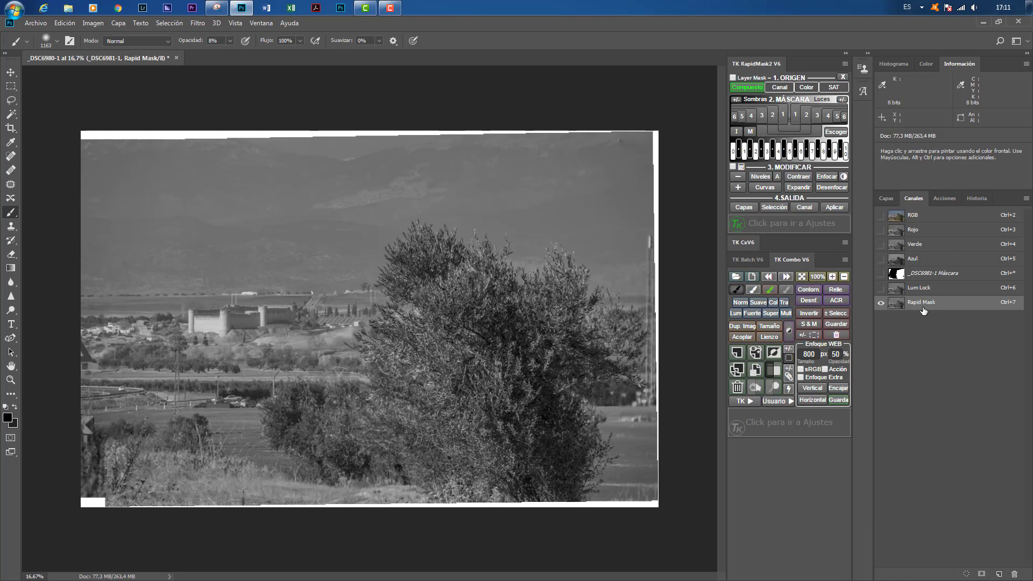
{"action": "left_click", "coordinate": [804, 118]}
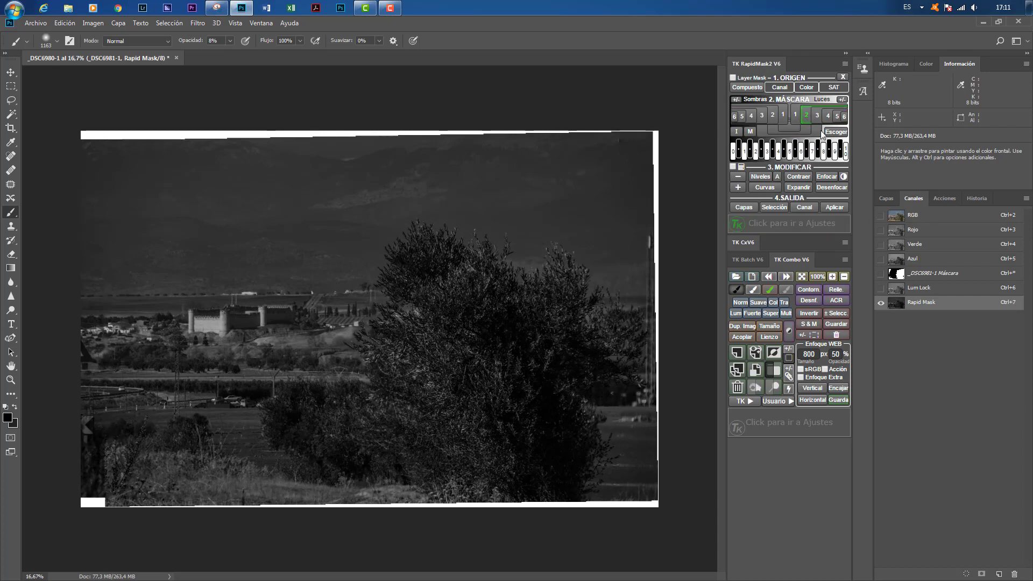
{"action": "left_click", "coordinate": [828, 116]}
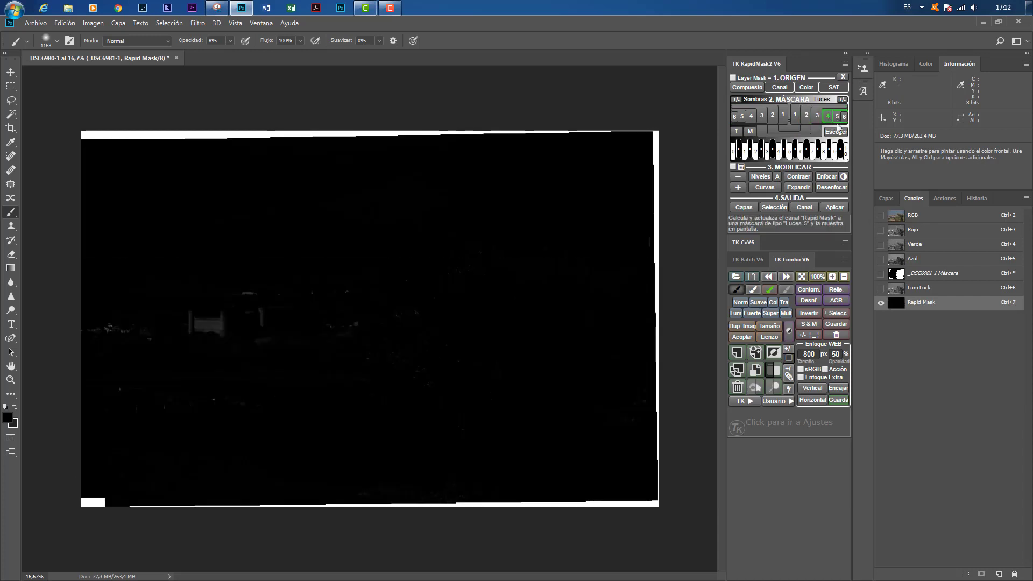
{"action": "left_click", "coordinate": [800, 208]}
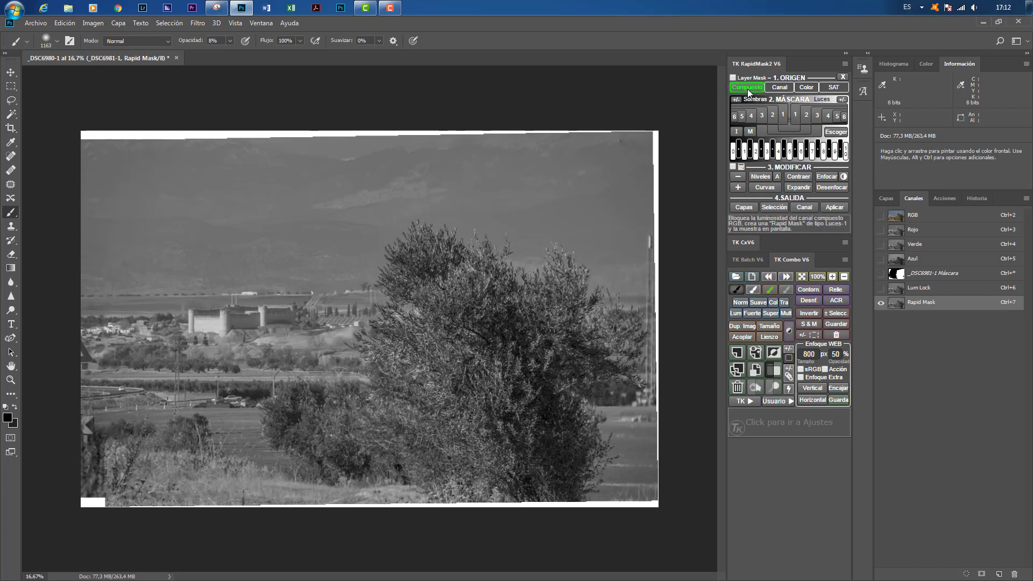
Step: Create a Rapid Mask from a picked colour by sampling the castle wall with a Color Range tolerance of 50
{"action": "left_click", "coordinate": [779, 89]}
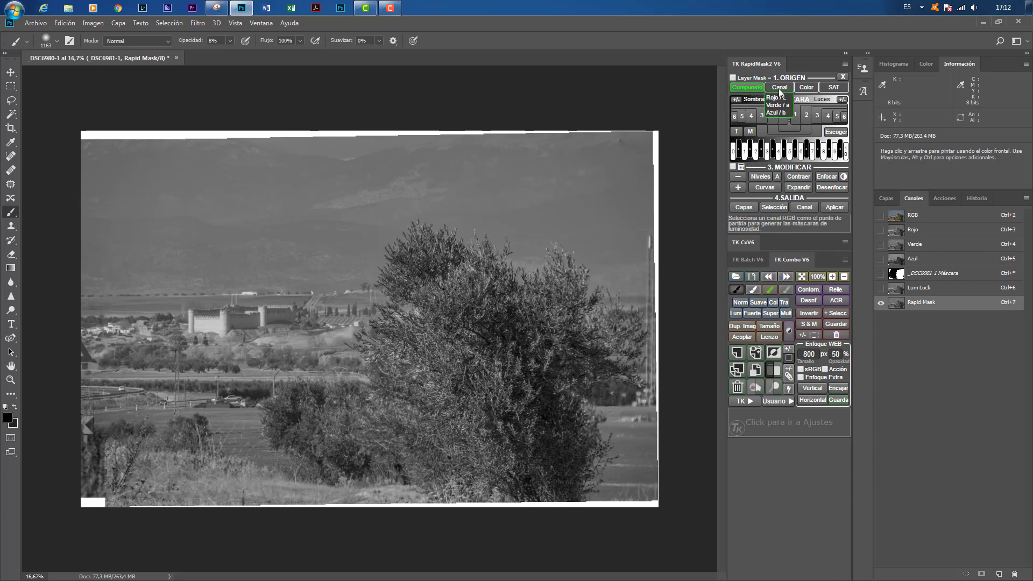
{"action": "left_click", "coordinate": [807, 88]}
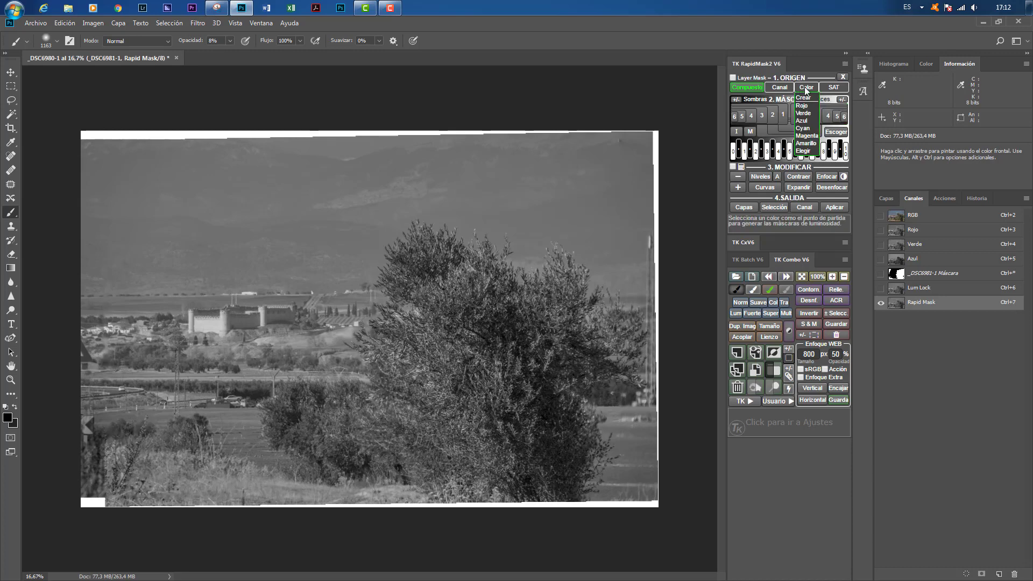
{"action": "left_click", "coordinate": [807, 151]}
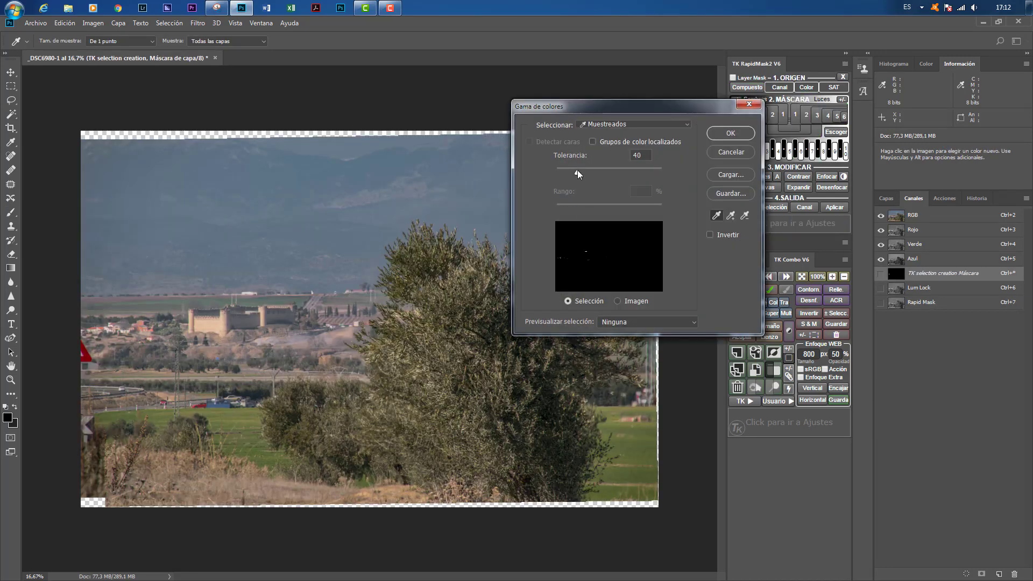
{"action": "left_click_drag", "start_coordinate": [577, 170], "coordinate": [618, 170]}
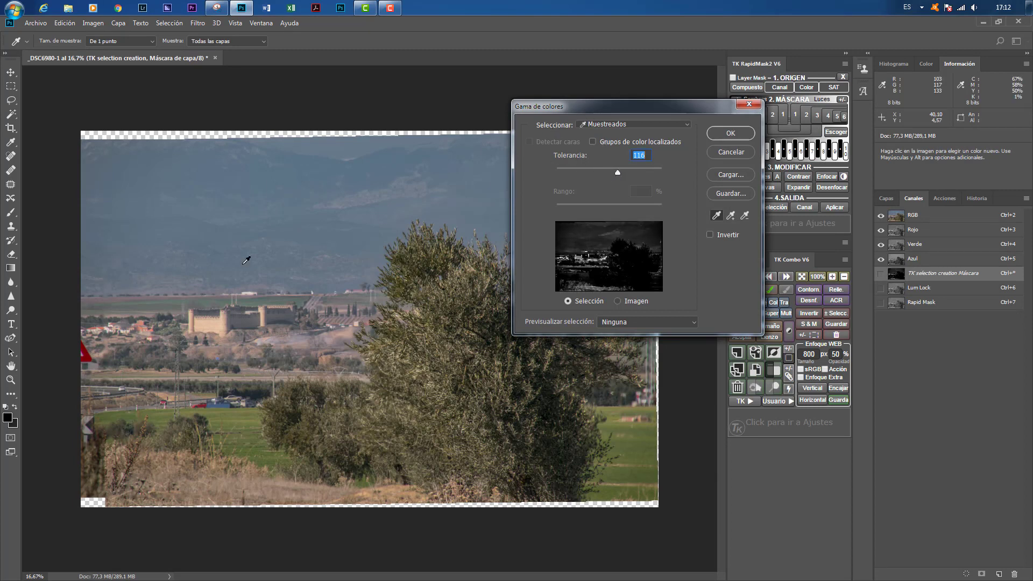
{"action": "left_click", "coordinate": [209, 321]}
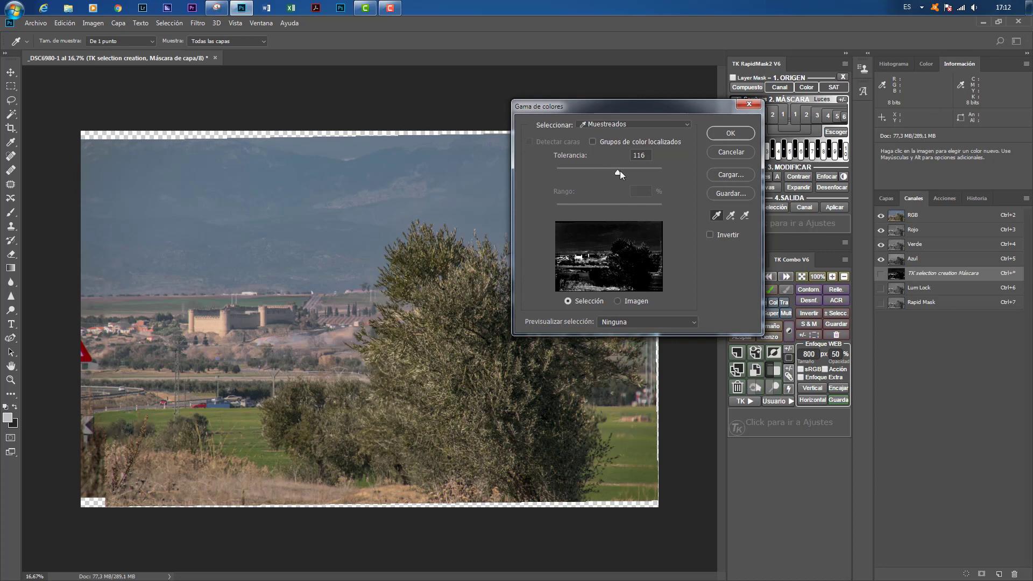
{"action": "left_click_drag", "start_coordinate": [618, 171], "coordinate": [584, 175]}
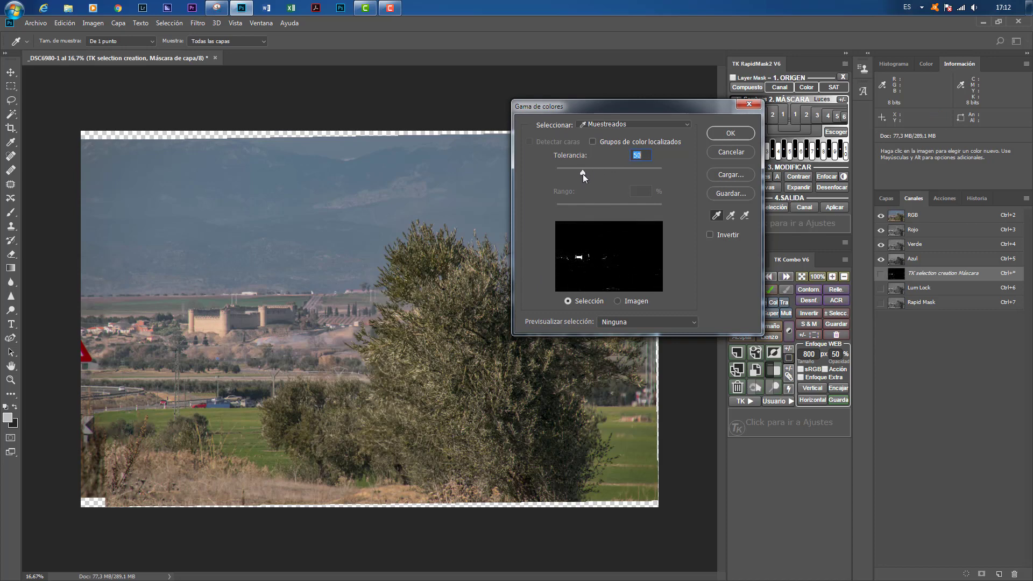
{"action": "left_click", "coordinate": [731, 135]}
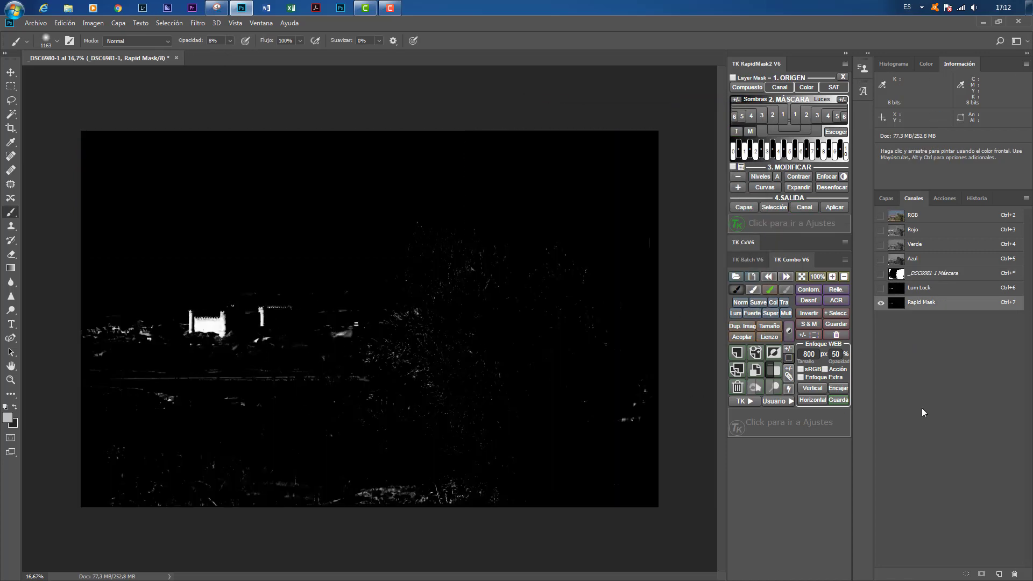
Step: Compare the composite image with the colour-based Rapid Mask, and rebuild the mask from the composite luminosity
{"action": "left_click", "coordinate": [735, 131]}
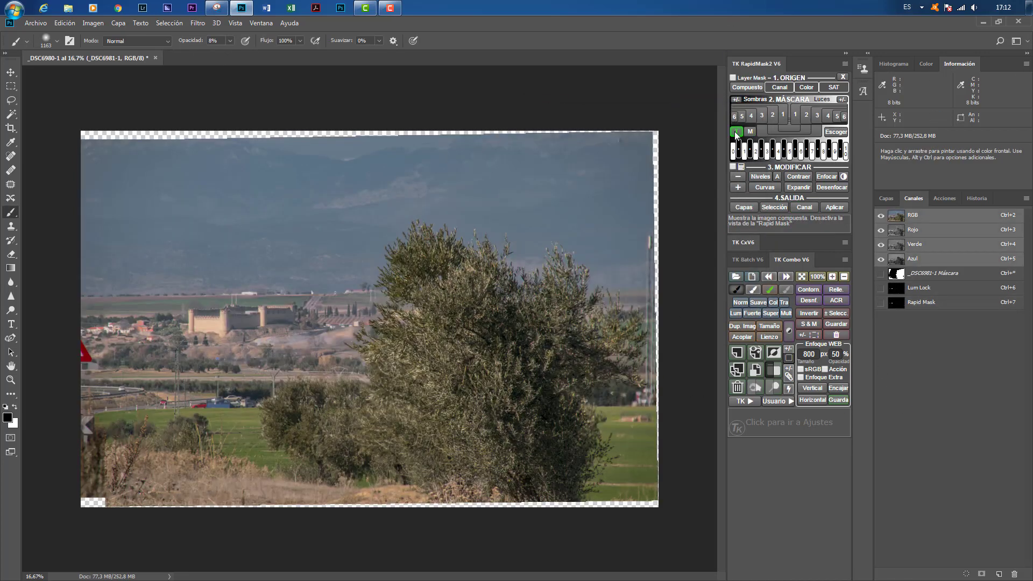
{"action": "left_click", "coordinate": [748, 131]}
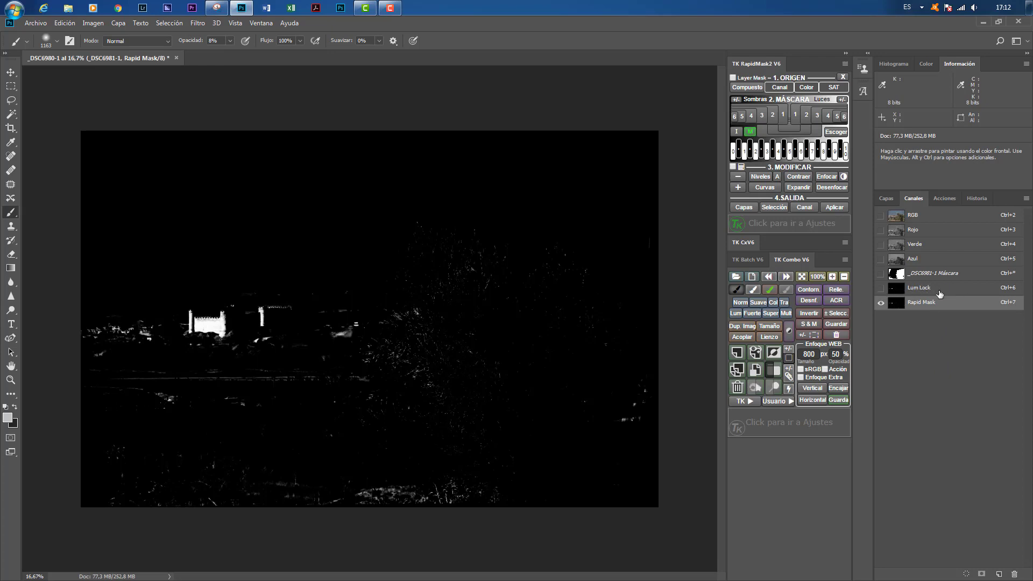
{"action": "left_click", "coordinate": [808, 86]}
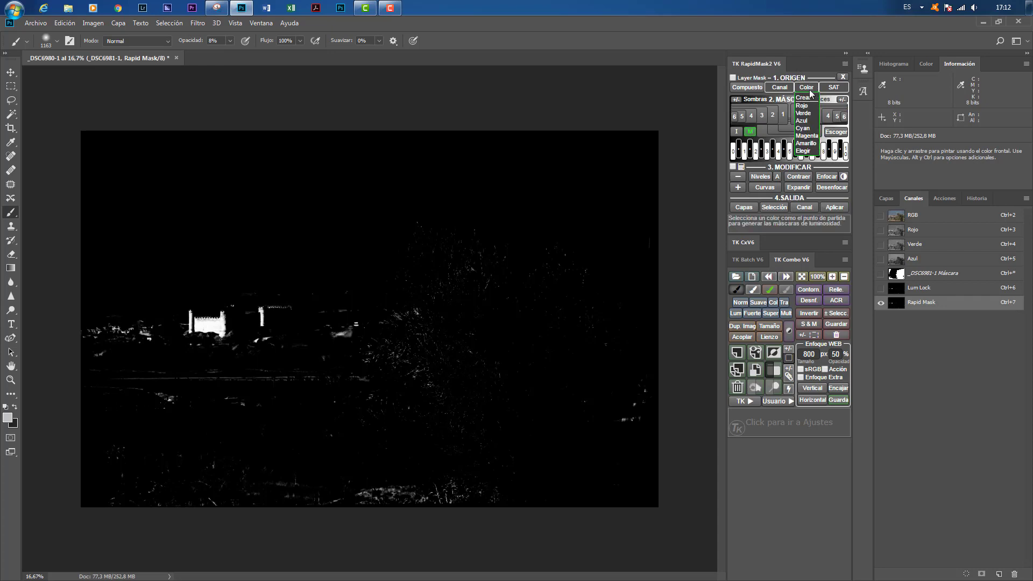
{"action": "left_click", "coordinate": [748, 88]}
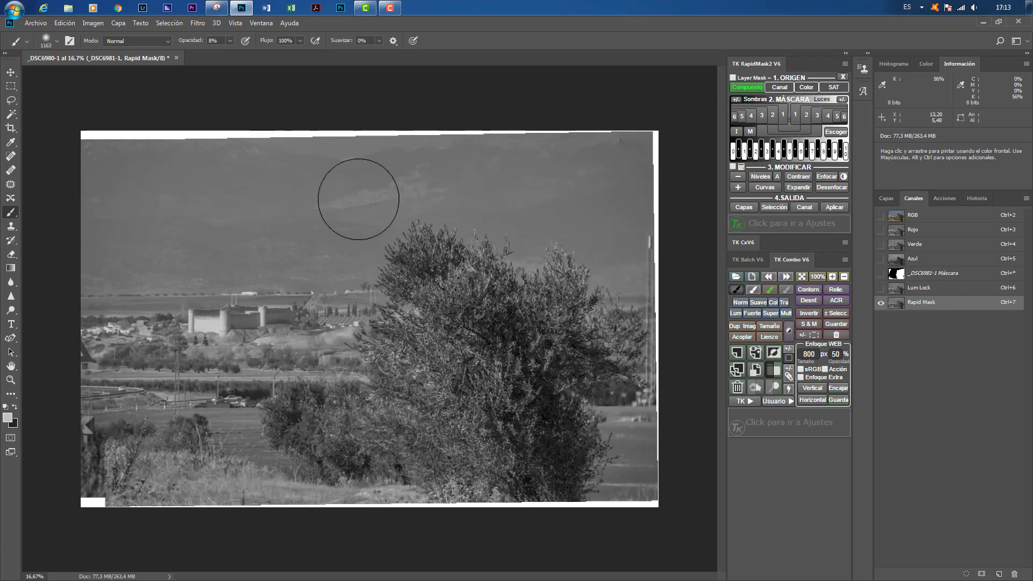
Step: Create the Create Color Mask set of adjustment layers for customising a colour mask through a Black & White layer
{"action": "left_click", "coordinate": [833, 88]}
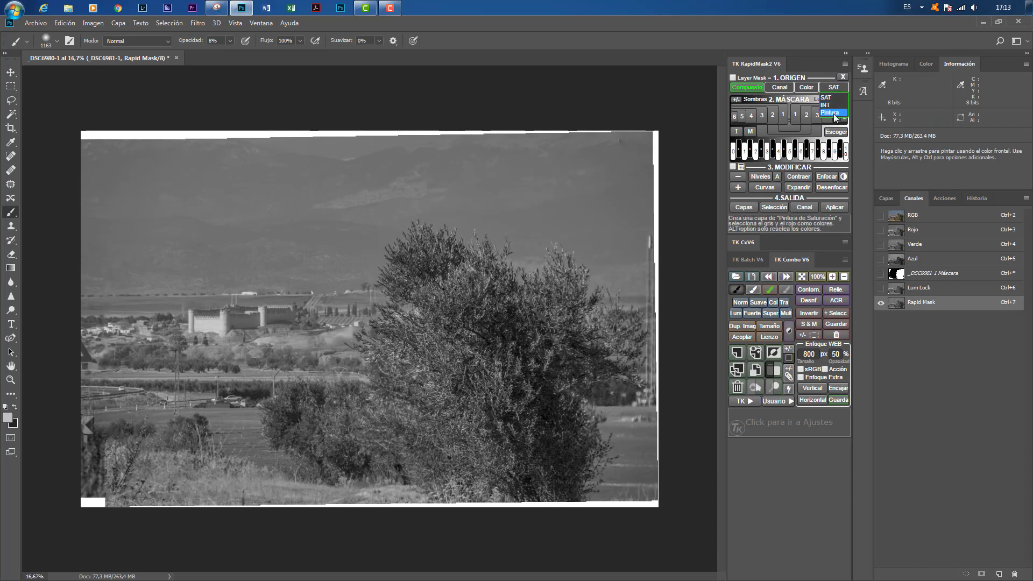
{"action": "left_click", "coordinate": [806, 88]}
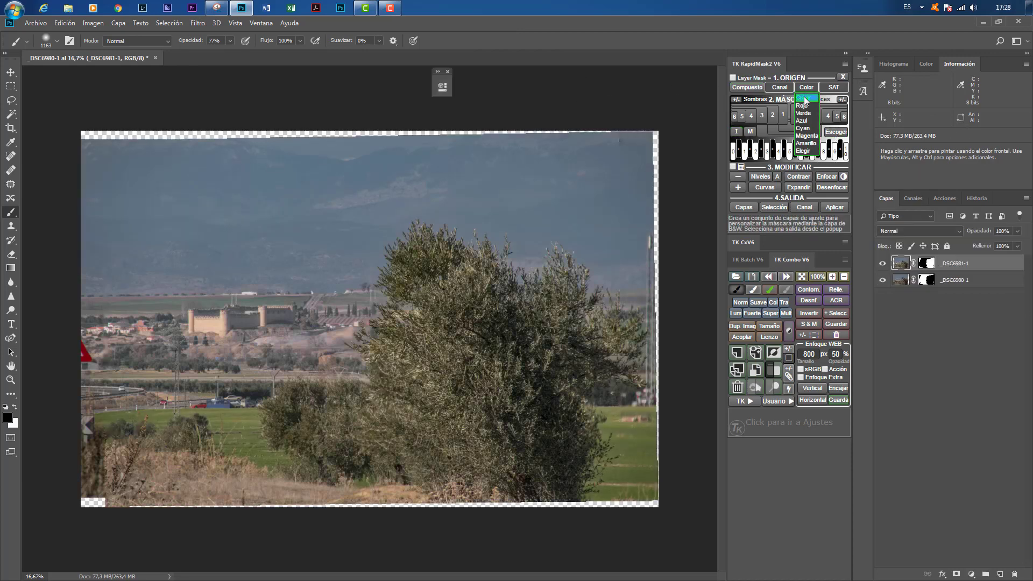
{"action": "left_click", "coordinate": [806, 101]}
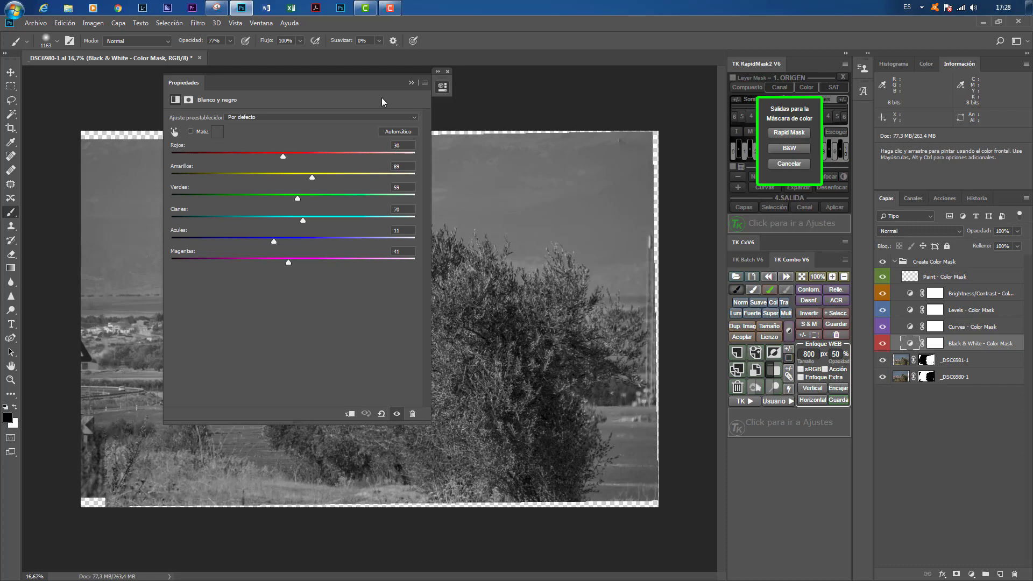
{"action": "left_click_drag", "start_coordinate": [332, 82], "coordinate": [588, 88]}
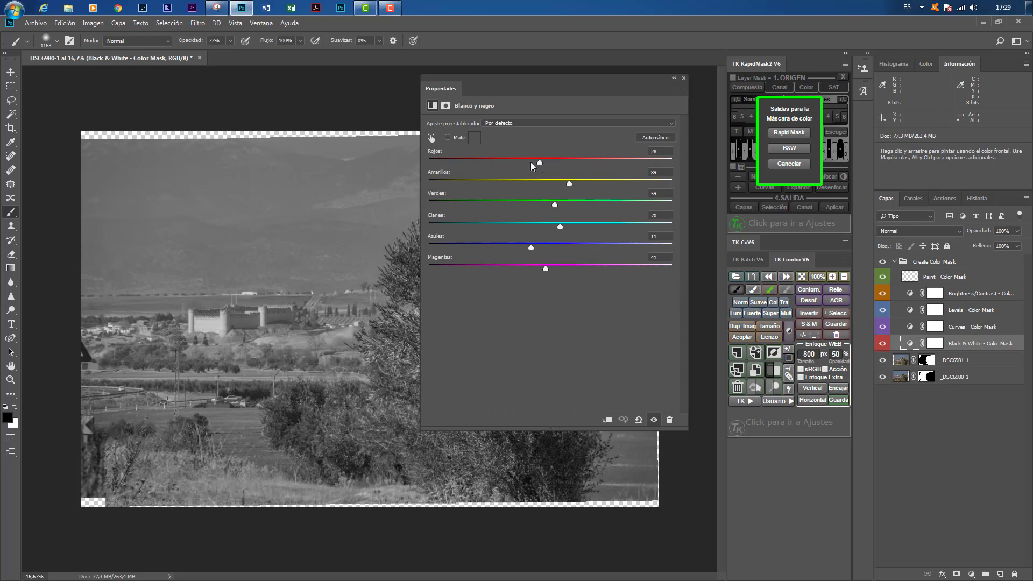
Step: In the Black & White colour mask layer, set Rojos, Amarillos and Verdes to -200, Cianes and Azules to 300, and lower Magentas
{"action": "left_click_drag", "start_coordinate": [531, 162], "coordinate": [424, 155]}
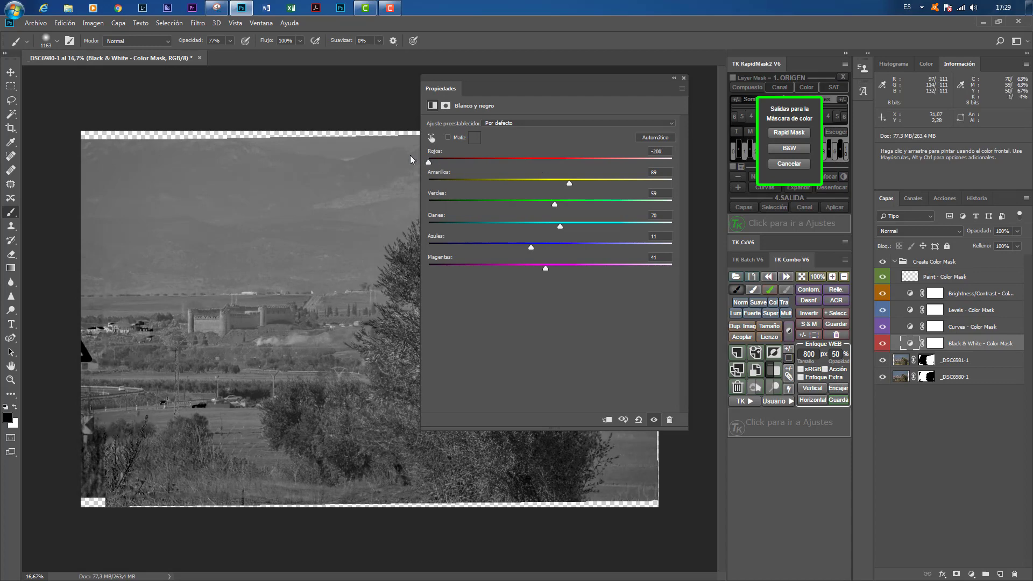
{"action": "left_click_drag", "start_coordinate": [568, 183], "coordinate": [389, 179]}
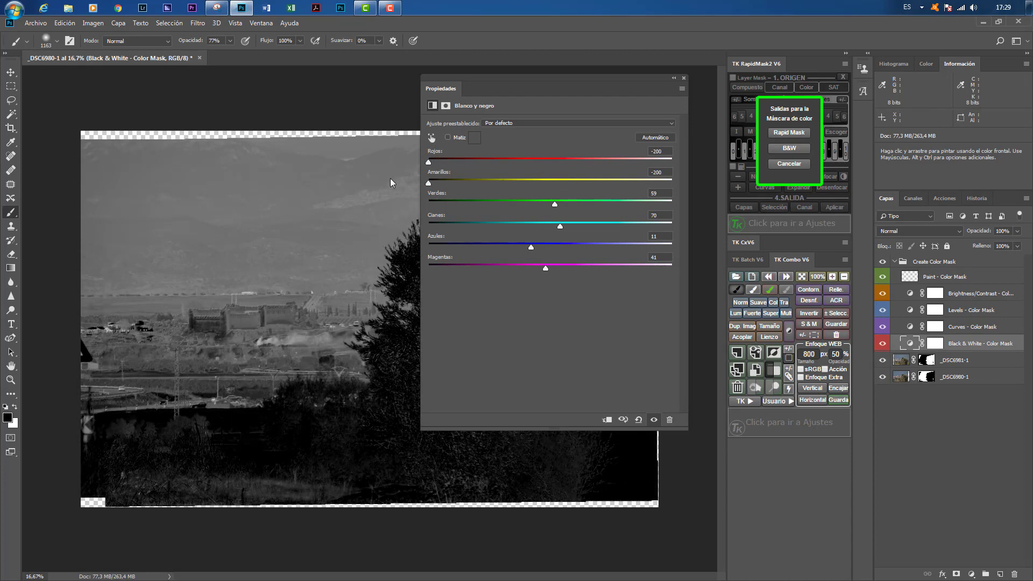
{"action": "left_click_drag", "start_coordinate": [557, 205], "coordinate": [403, 201]}
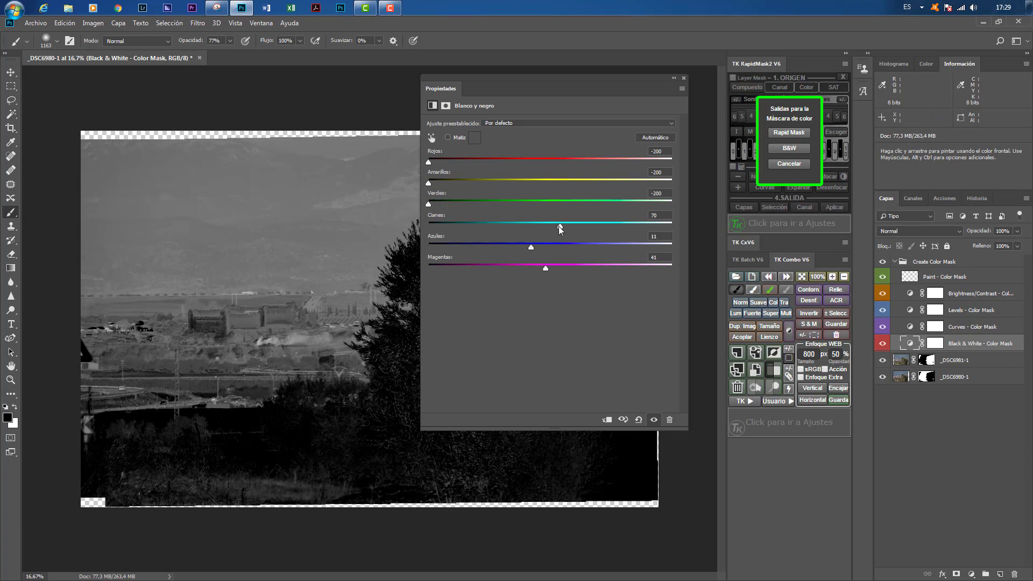
{"action": "left_click_drag", "start_coordinate": [560, 226], "coordinate": [664, 226]}
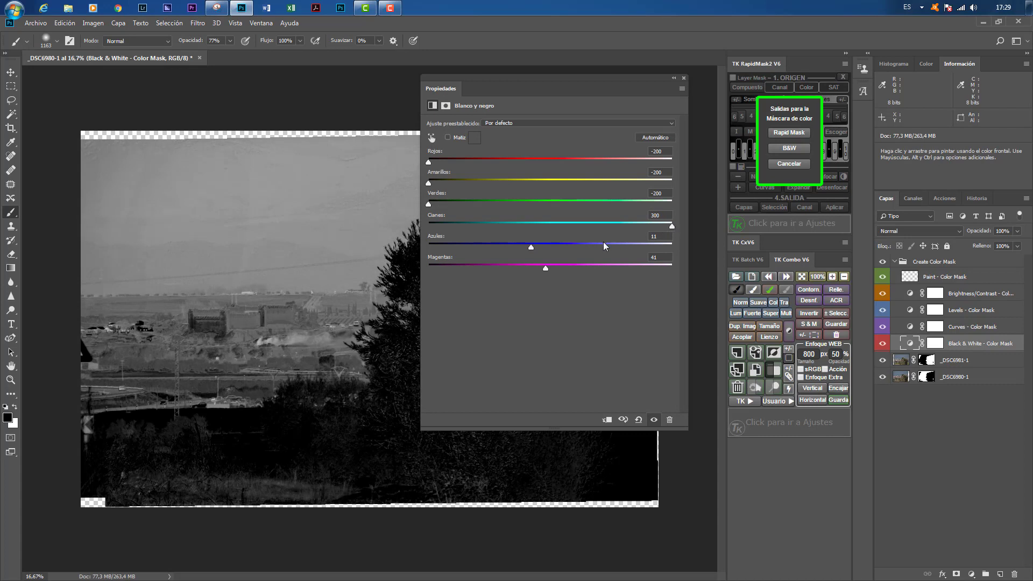
{"action": "left_click_drag", "start_coordinate": [530, 248], "coordinate": [686, 253]}
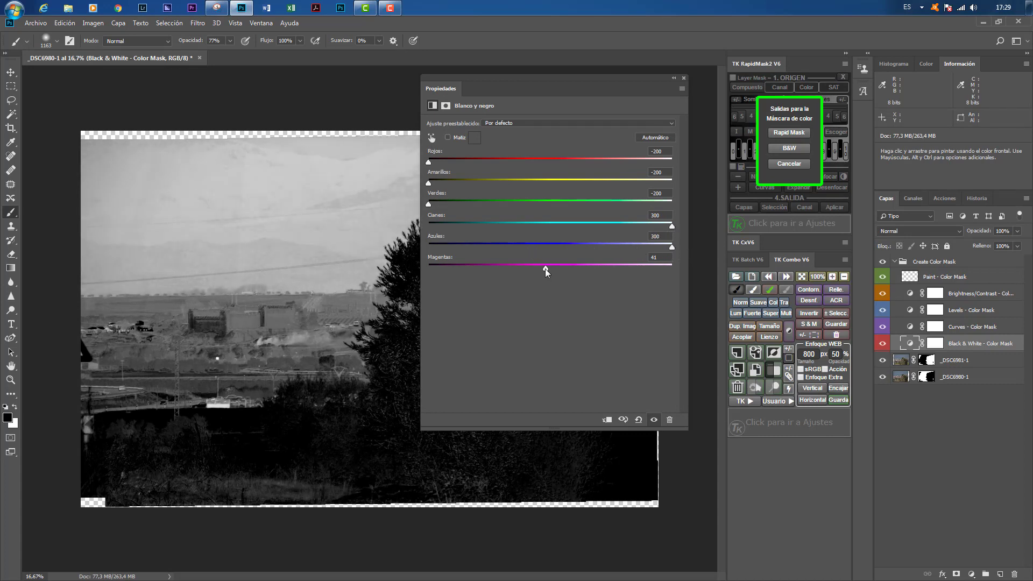
{"action": "left_click_drag", "start_coordinate": [545, 269], "coordinate": [483, 267]}
{"action": "left_click_drag", "start_coordinate": [605, 265], "coordinate": [405, 263]}
{"action": "left_click", "coordinate": [685, 80]}
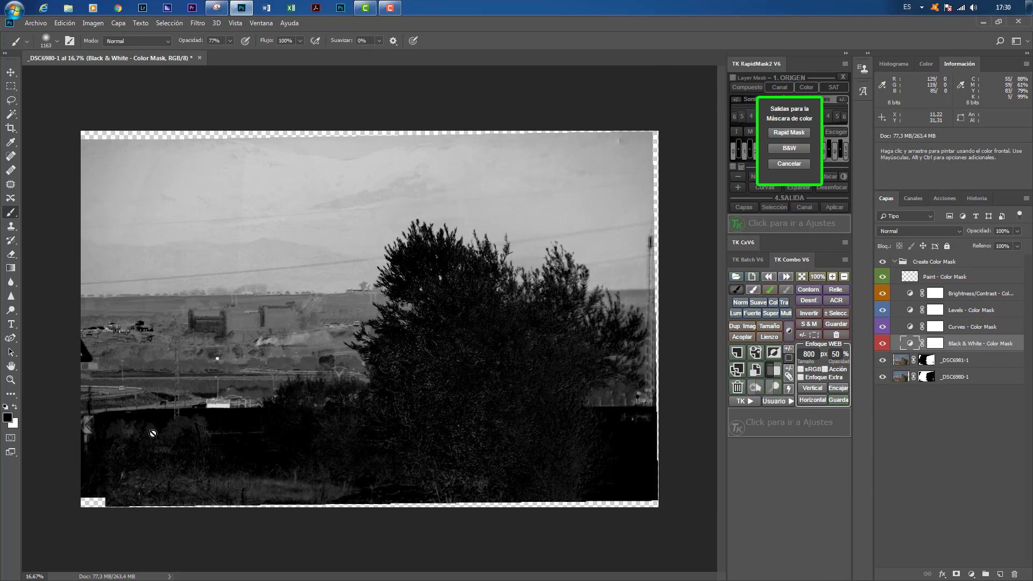
Step: Steepen the Curves colour mask layer by pulling the white point inward and moving the black point to input 109, output 0
{"action": "left_click", "coordinate": [912, 328]}
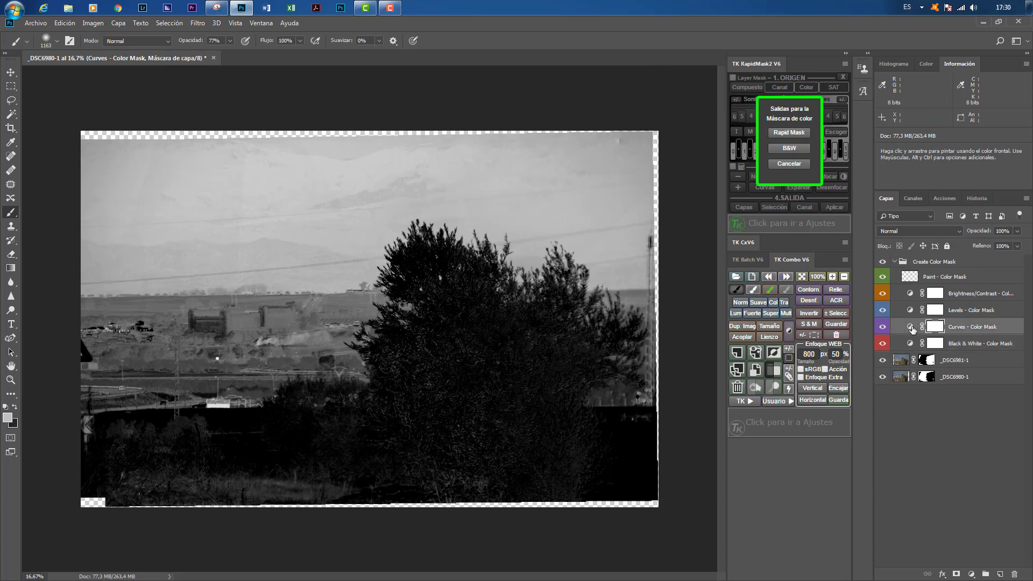
{"action": "double_click", "coordinate": [911, 327]}
{"action": "mouse_move", "coordinate": [569, 208]}
{"action": "left_mouse_down"}
{"action": "mouse_move", "coordinate": [570, 223]}
{"action": "mouse_move", "coordinate": [562, 215]}
{"action": "left_mouse_up"}
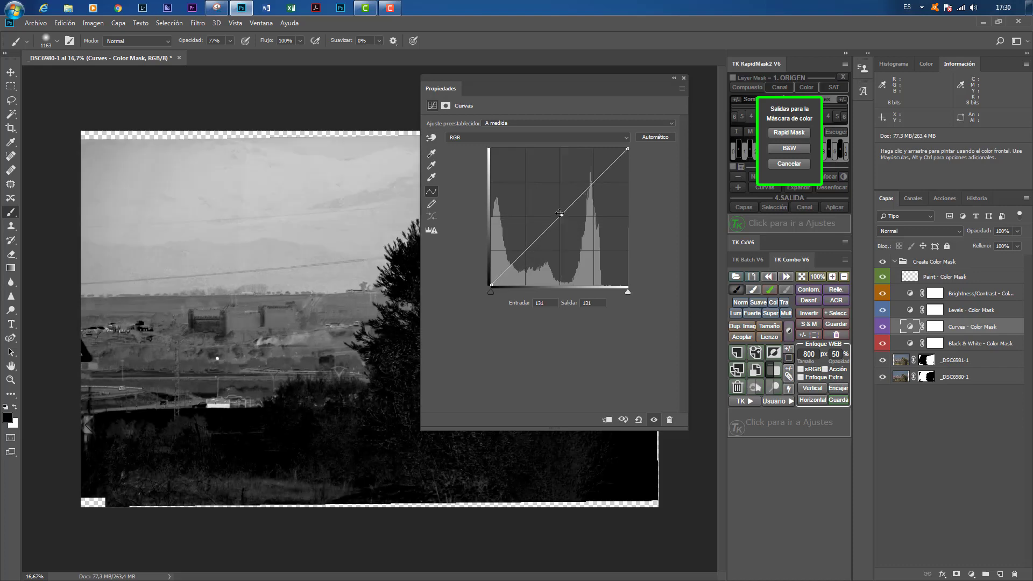
{"action": "left_click_drag", "start_coordinate": [630, 152], "coordinate": [585, 148]}
{"action": "left_click", "coordinate": [491, 285]}
{"action": "left_click_drag", "start_coordinate": [491, 284], "coordinate": [550, 285]}
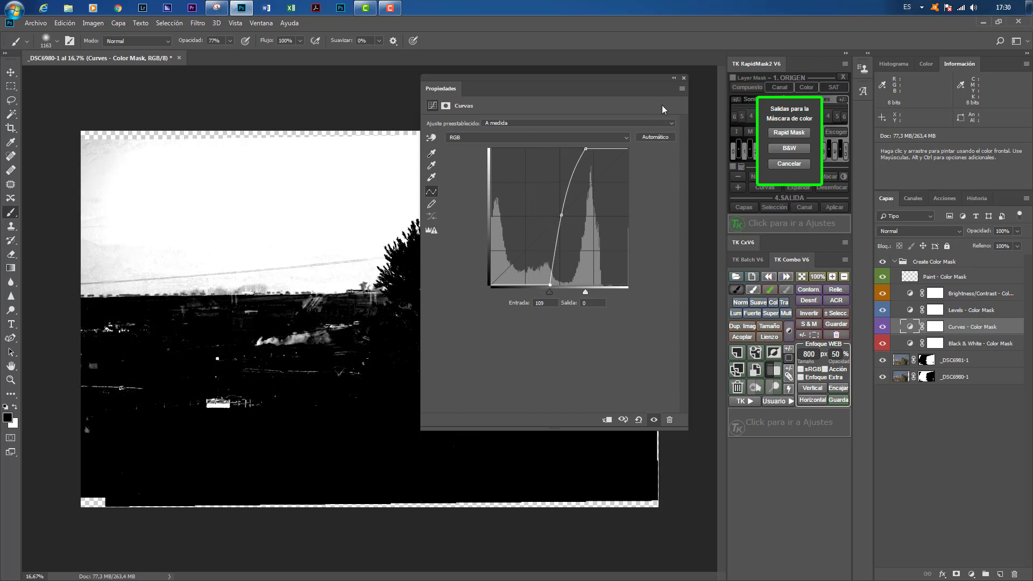
{"action": "left_click", "coordinate": [684, 78]}
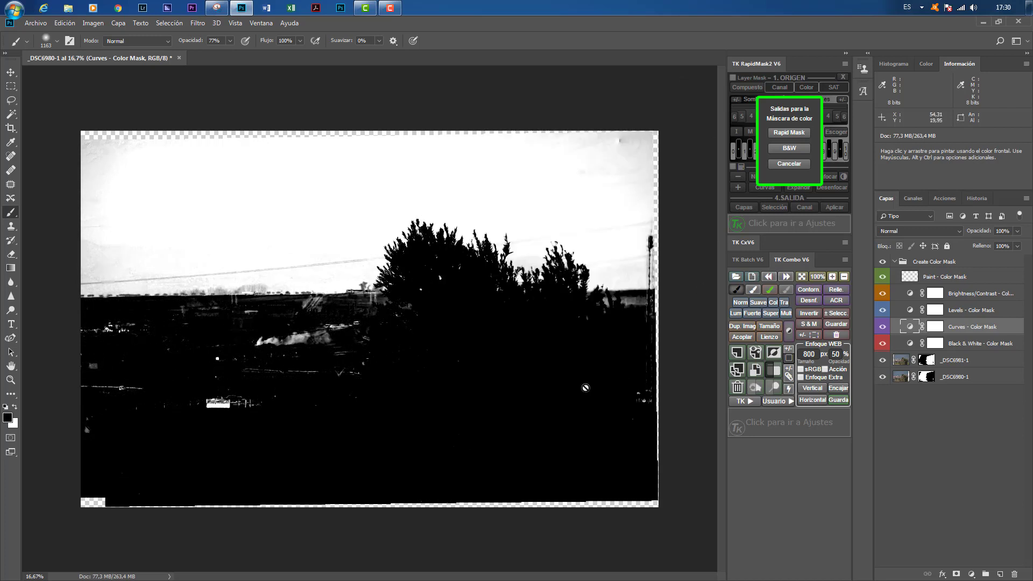
Step: Set the Levels colour mask layer to midtones 0.37, input white 198 and output white 215
{"action": "left_click", "coordinate": [911, 311]}
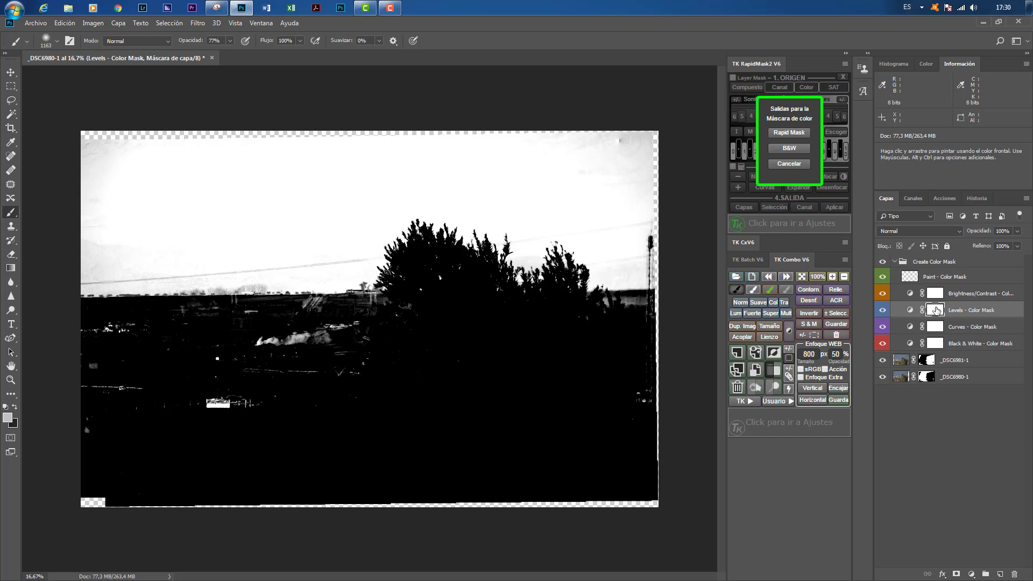
{"action": "double_click", "coordinate": [910, 311]}
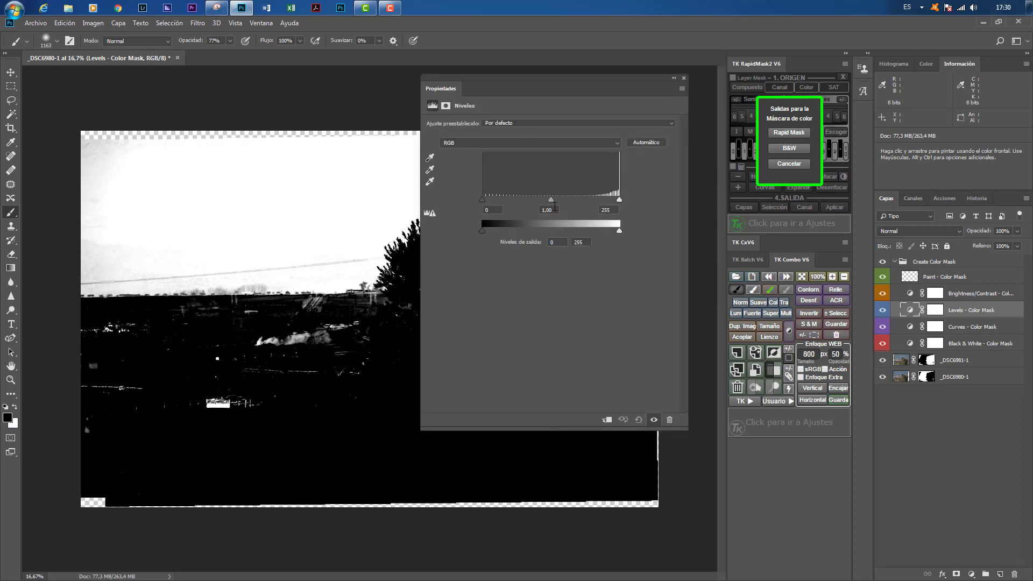
{"action": "left_click_drag", "start_coordinate": [552, 200], "coordinate": [589, 199]}
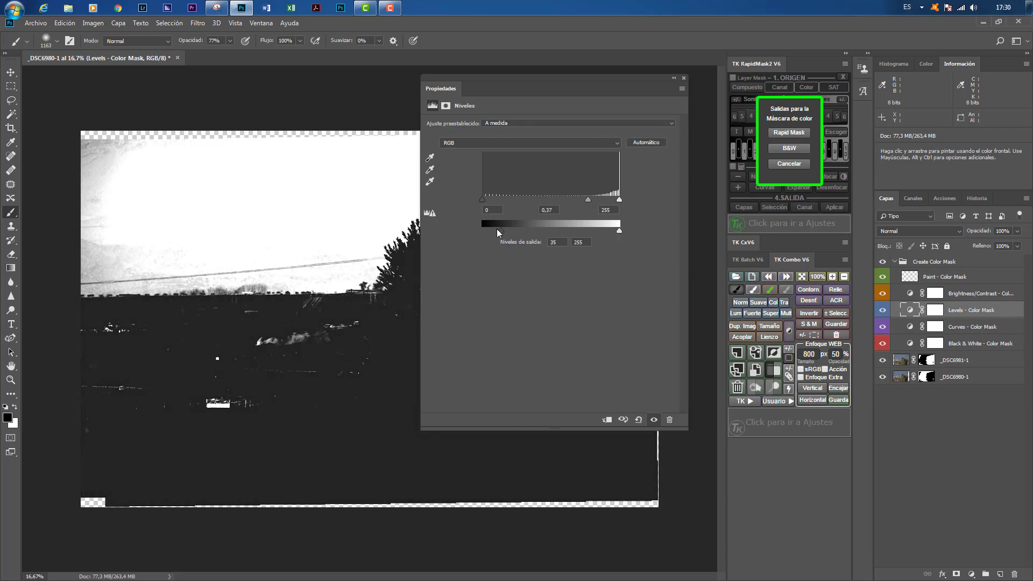
{"action": "left_click_drag", "start_coordinate": [619, 230], "coordinate": [590, 202]}
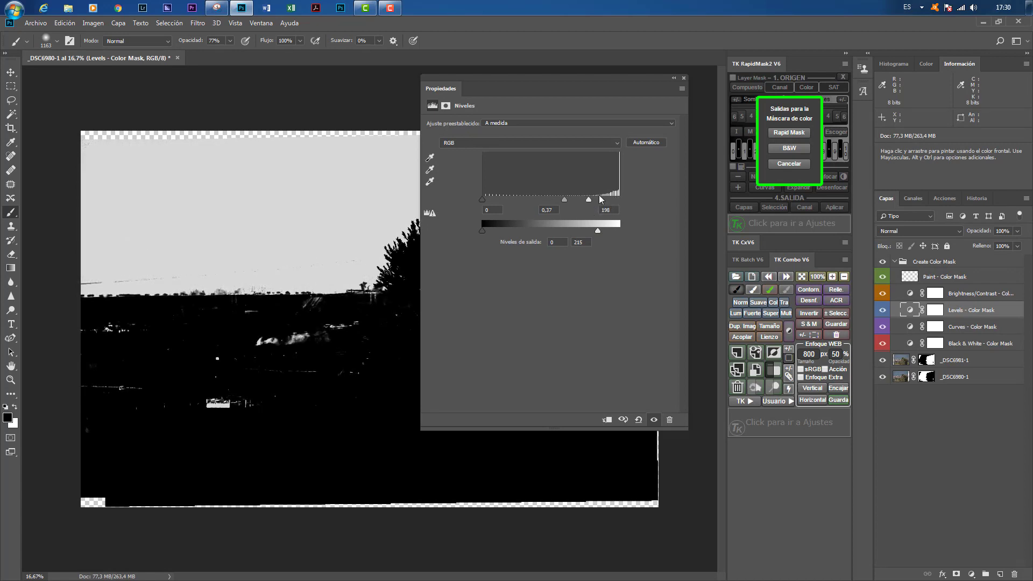
{"action": "left_click", "coordinate": [684, 79]}
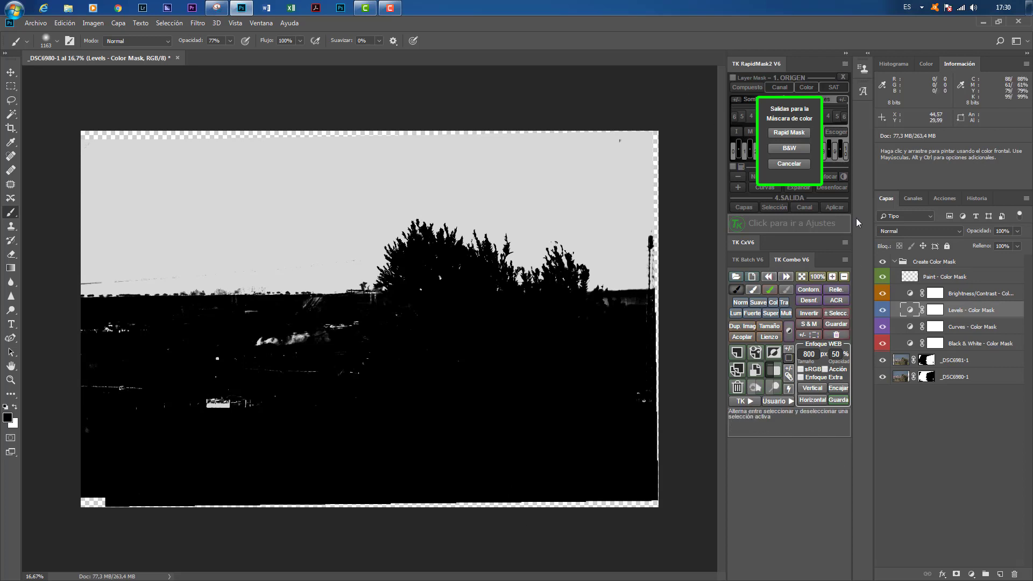
Step: Output the colour mask as a Rapid Mask and use it to mask a new Tono/Saturación adjustment layer
{"action": "left_click", "coordinate": [785, 133]}
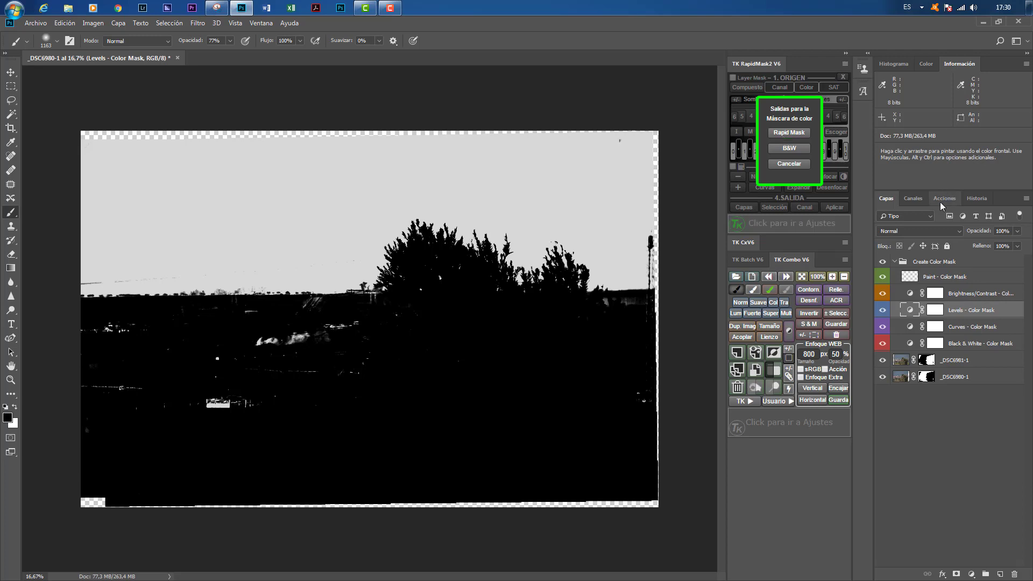
{"action": "left_click", "coordinate": [778, 133]}
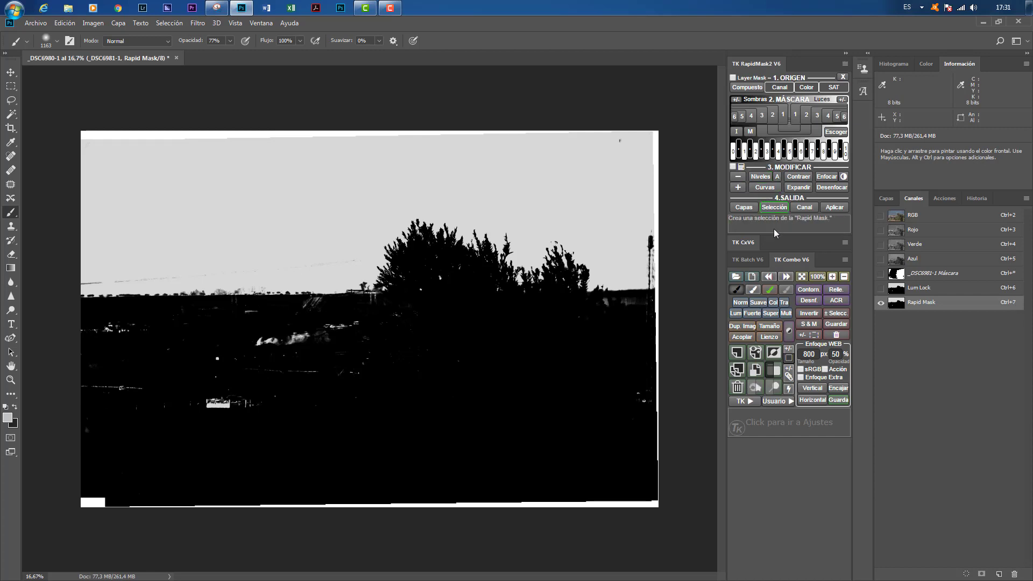
{"action": "left_click", "coordinate": [747, 208]}
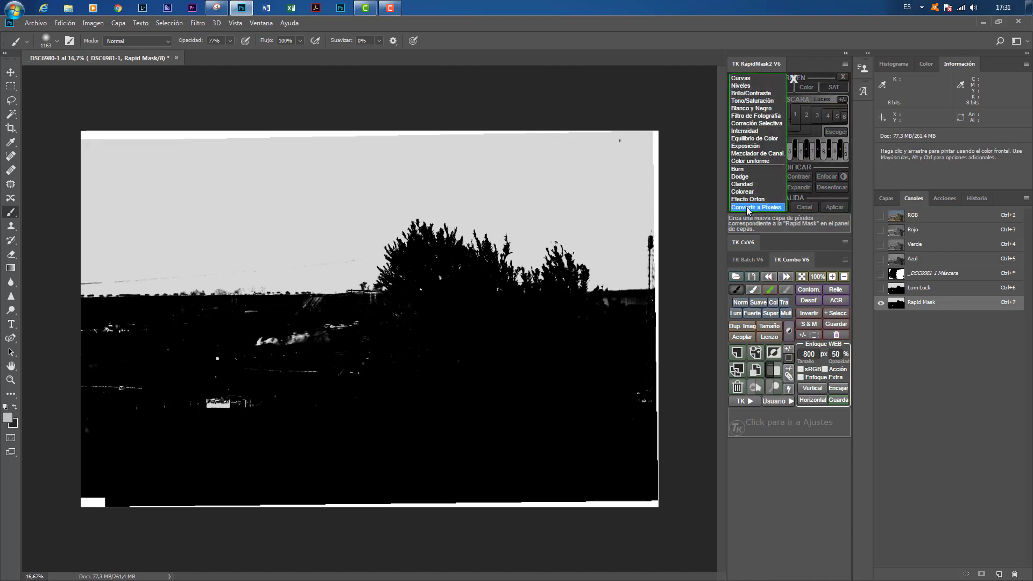
{"action": "left_click", "coordinate": [741, 102]}
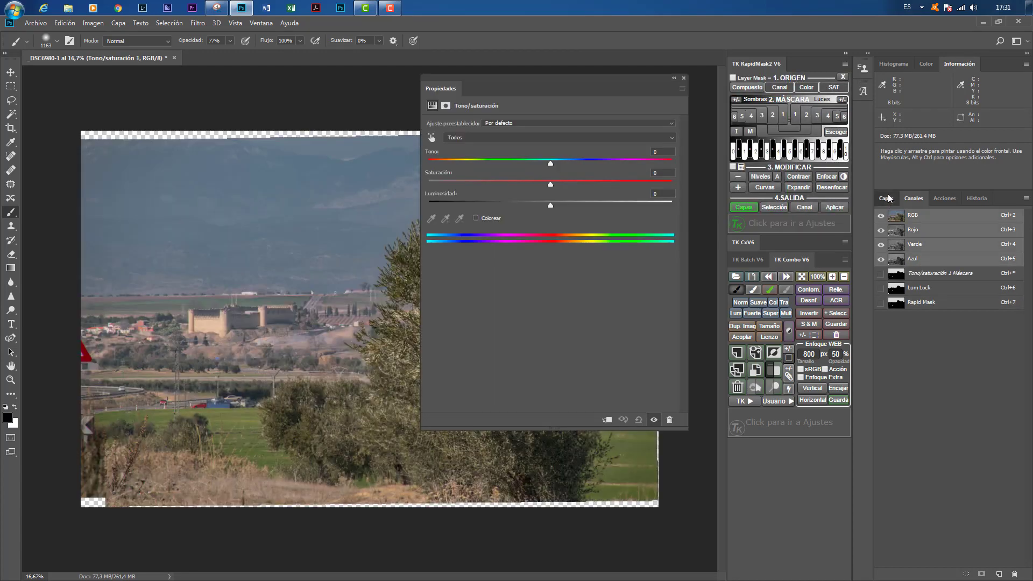
{"action": "left_click", "coordinate": [887, 199]}
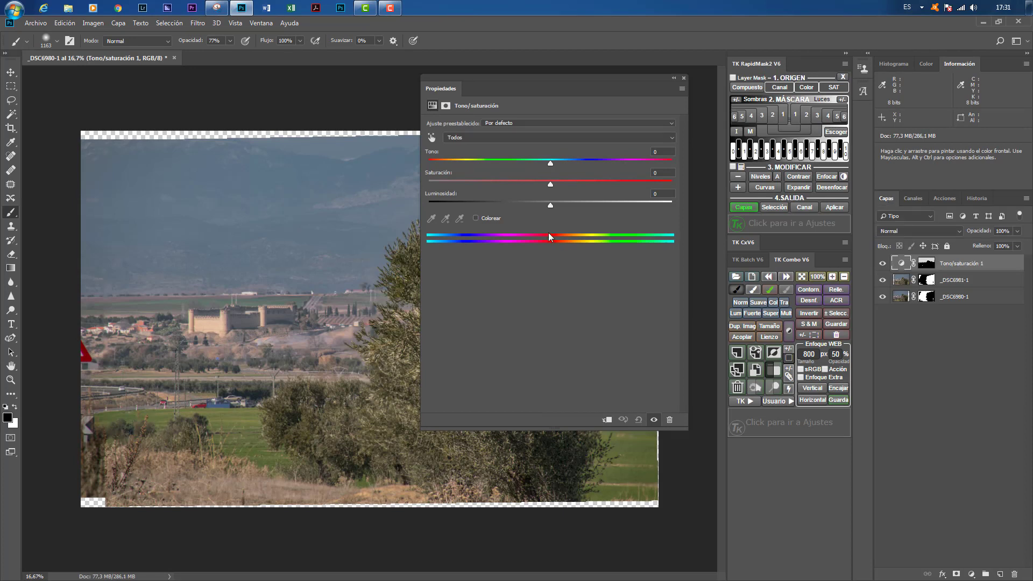
Step: Set the Tono/Saturación layer's Tono to +4 and Saturación to -43, and lower Luminosidad slightly
{"action": "left_click_drag", "start_coordinate": [546, 183], "coordinate": [474, 188]}
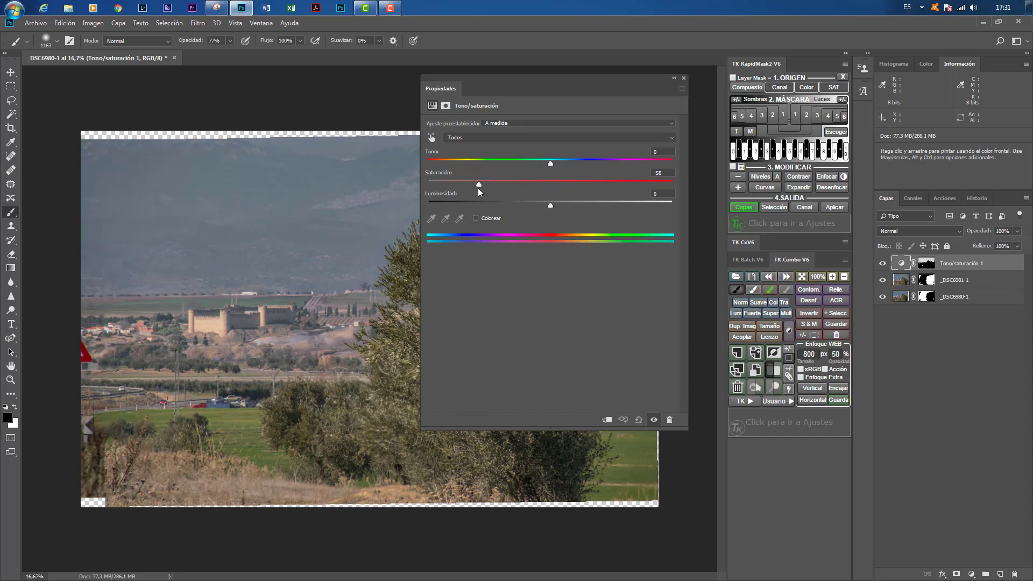
{"action": "left_click_drag", "start_coordinate": [576, 84], "coordinate": [715, 263]}
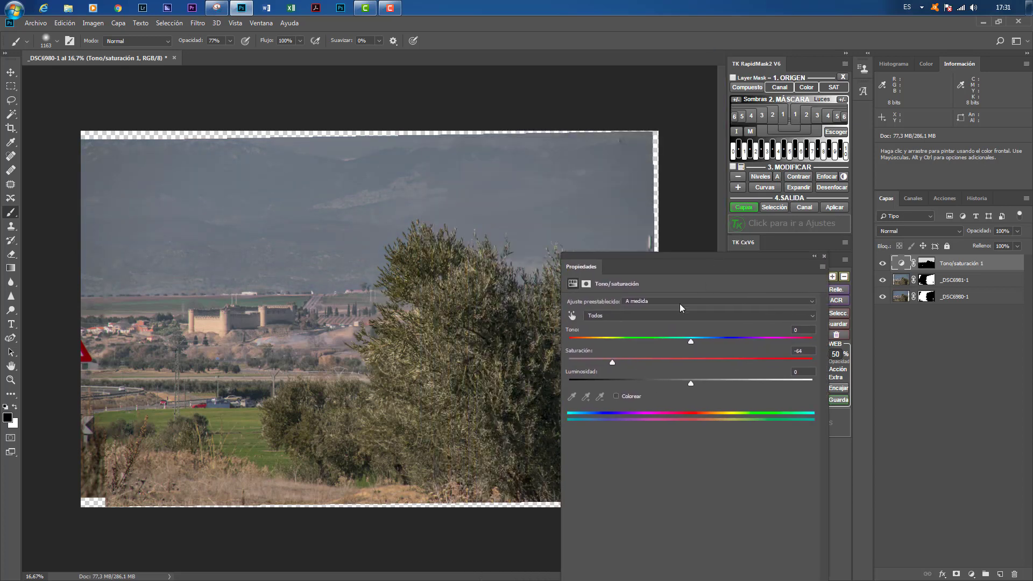
{"action": "left_click_drag", "start_coordinate": [692, 342], "coordinate": [735, 338]}
{"action": "left_click_drag", "start_coordinate": [607, 360], "coordinate": [653, 362]}
{"action": "left_click_drag", "start_coordinate": [734, 341], "coordinate": [695, 341]}
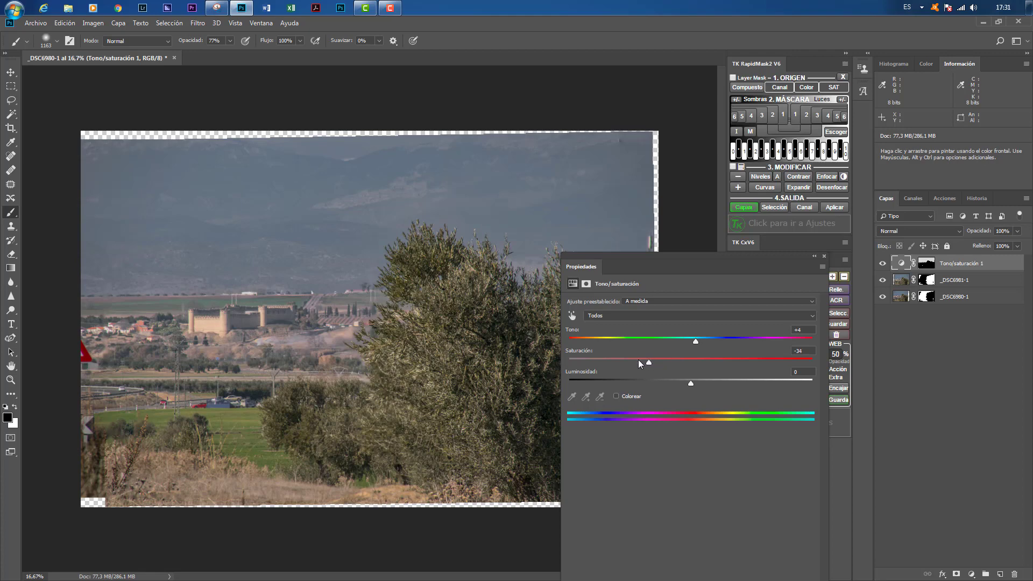
{"action": "left_click_drag", "start_coordinate": [640, 364], "coordinate": [681, 380]}
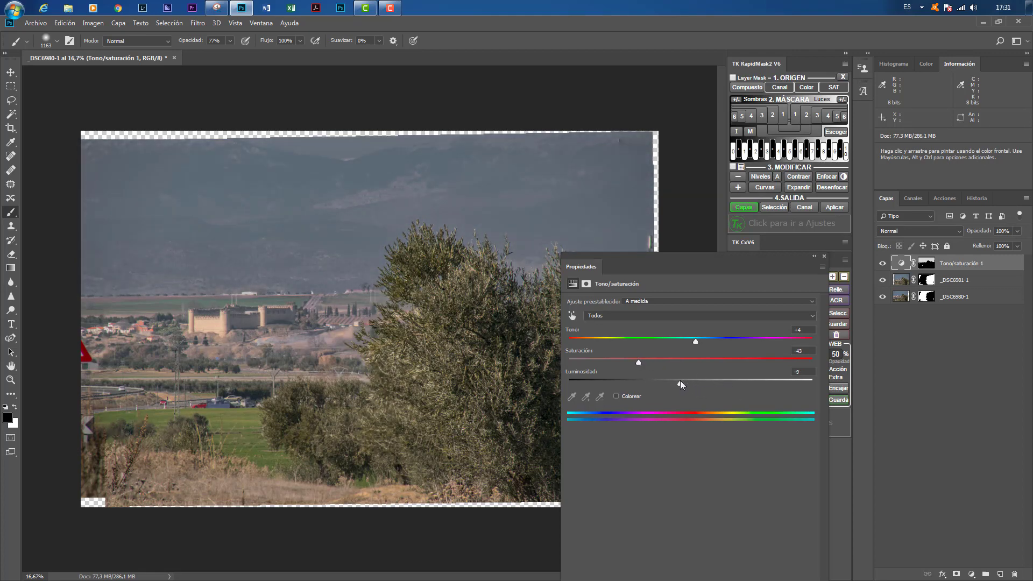
{"action": "left_click", "coordinate": [815, 257]}
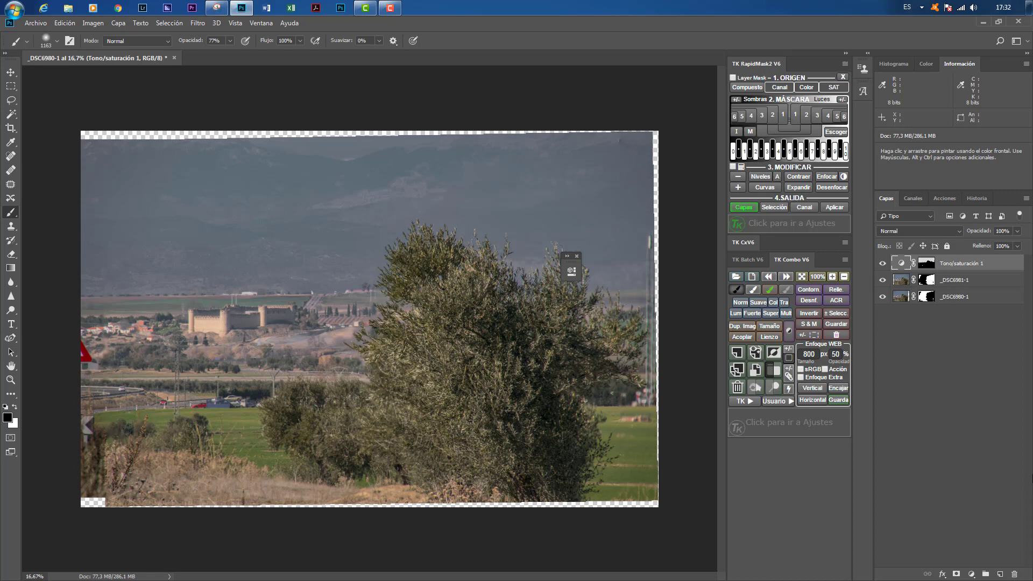
Step: Generate the composite luminosity Rapid Mask, show the channels, and activate the advanced mask calculator
{"action": "left_click", "coordinate": [741, 87]}
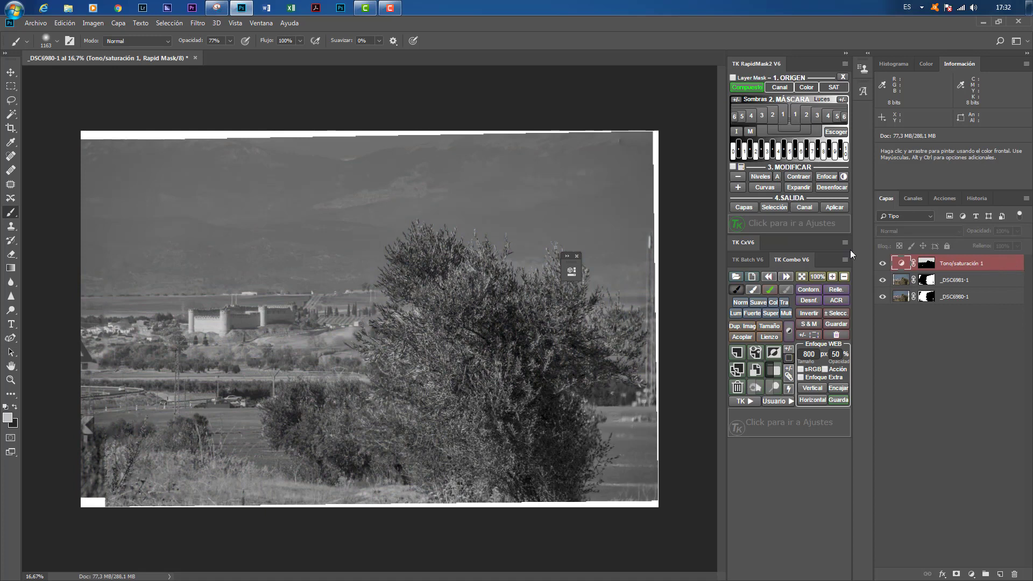
{"action": "left_click", "coordinate": [911, 198]}
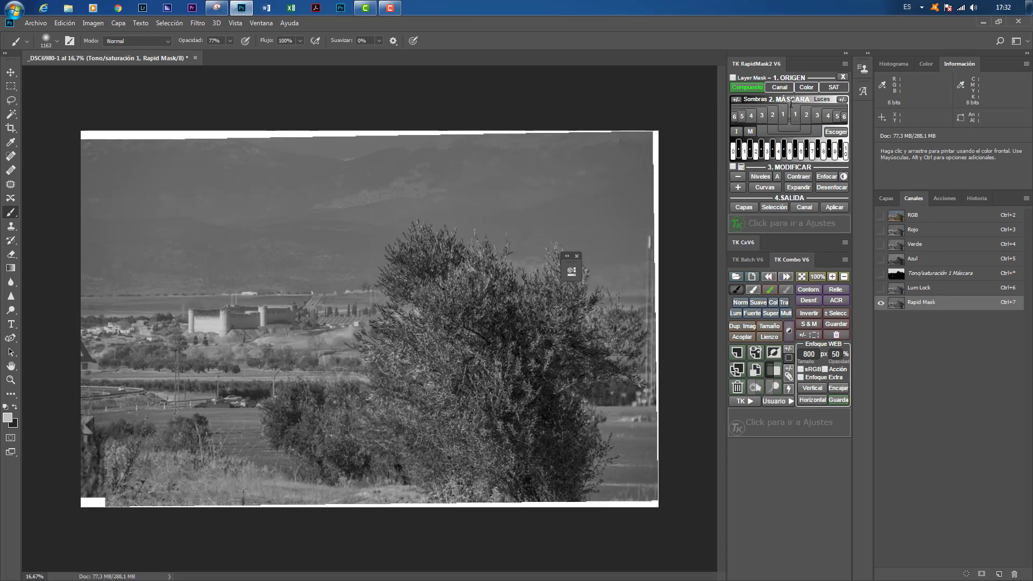
{"action": "left_click", "coordinate": [738, 178]}
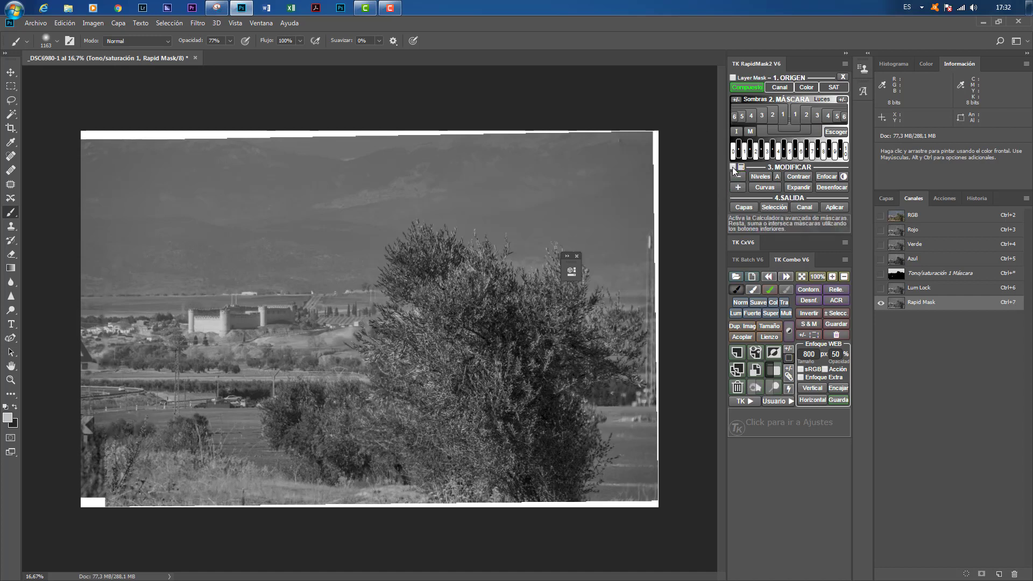
{"action": "left_click", "coordinate": [733, 167]}
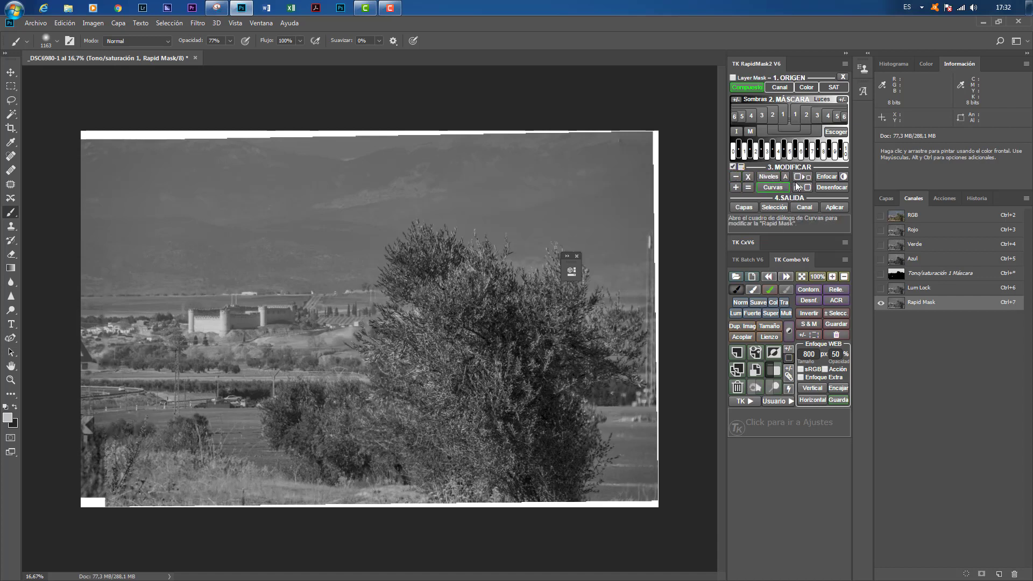
{"action": "left_click", "coordinate": [732, 167]}
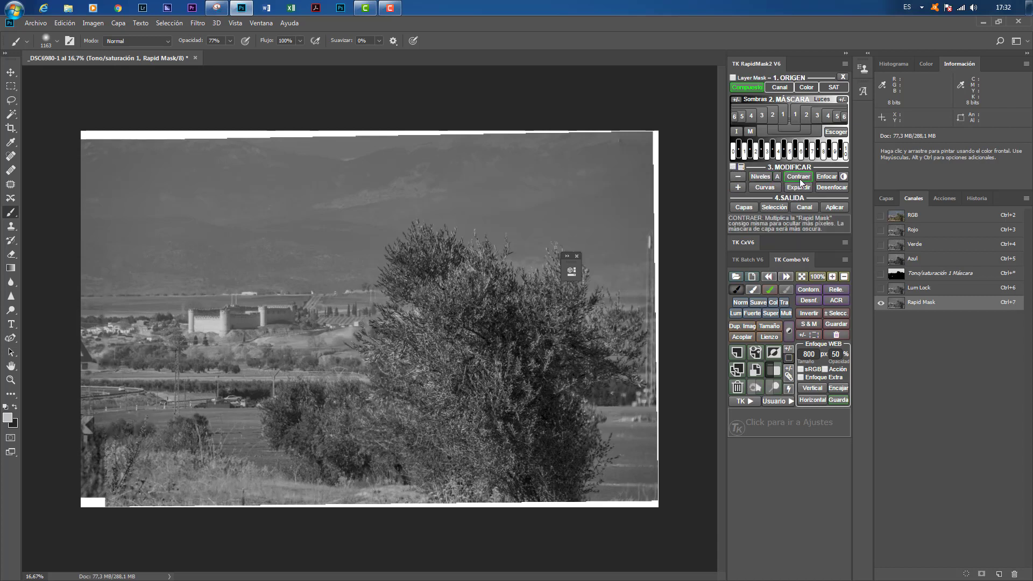
{"action": "left_click", "coordinate": [733, 168]}
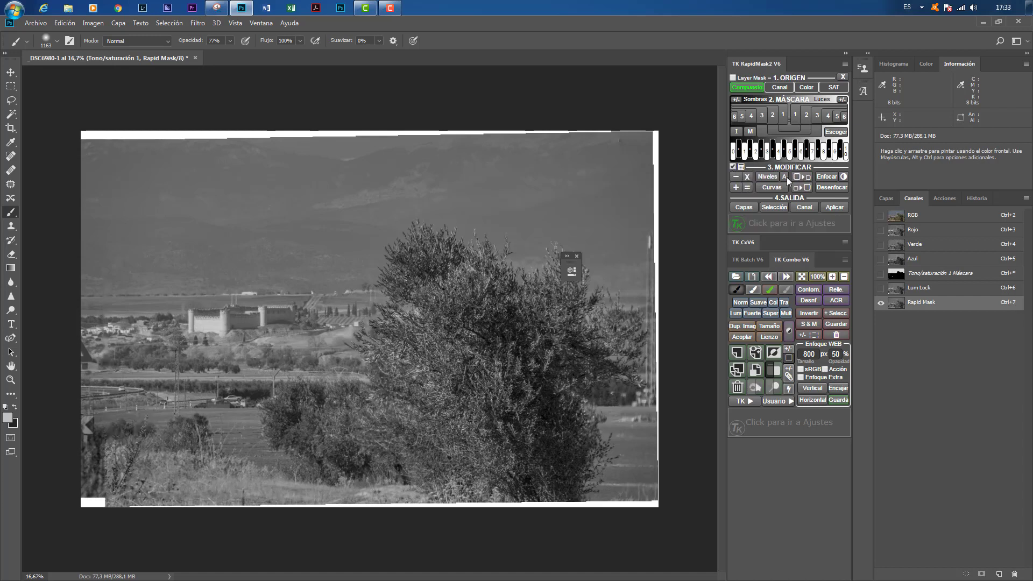
Step: Deactivate the advanced mask calculator and add the Luces-2 mask to the composite Rapid Mask
{"action": "left_click", "coordinate": [733, 167]}
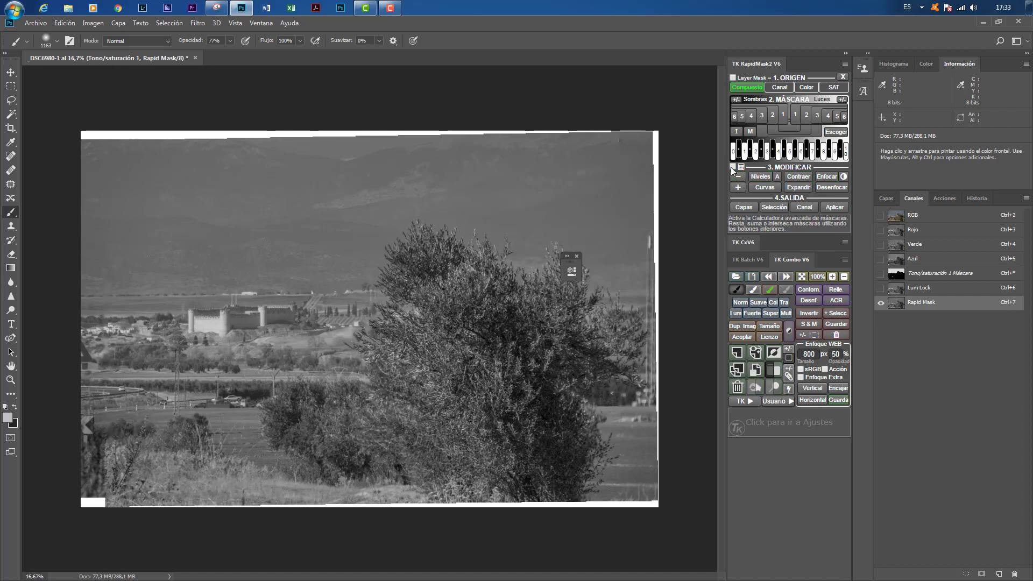
{"action": "left_click", "coordinate": [733, 166]}
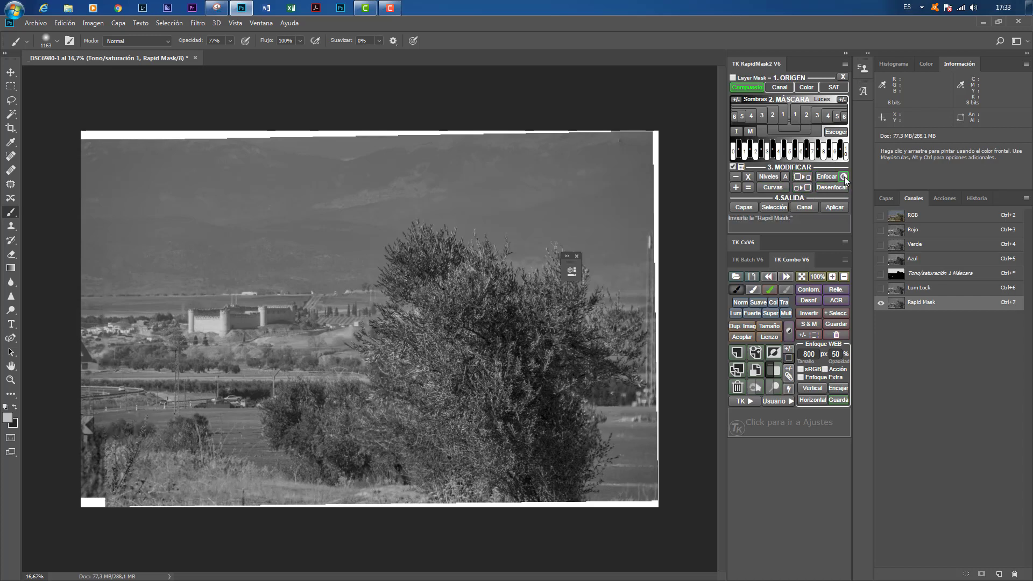
{"action": "left_click", "coordinate": [732, 168]}
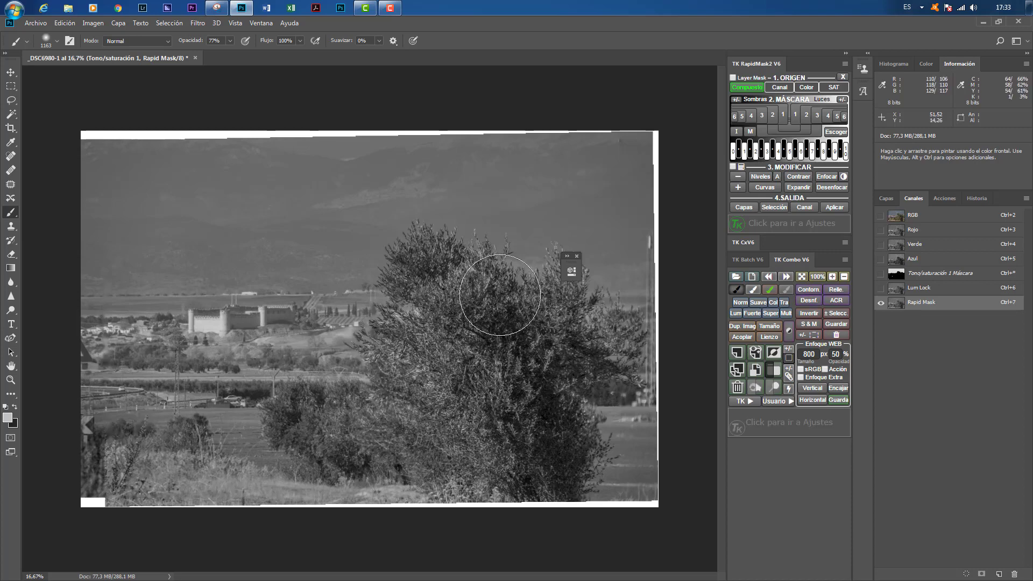
{"action": "left_click", "coordinate": [738, 187]}
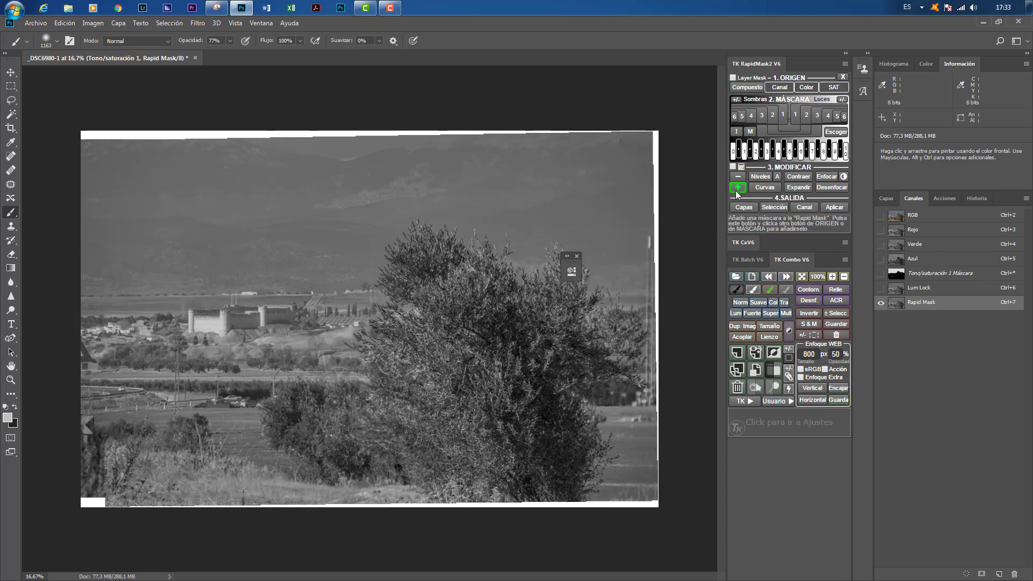
{"action": "left_click", "coordinate": [808, 115]}
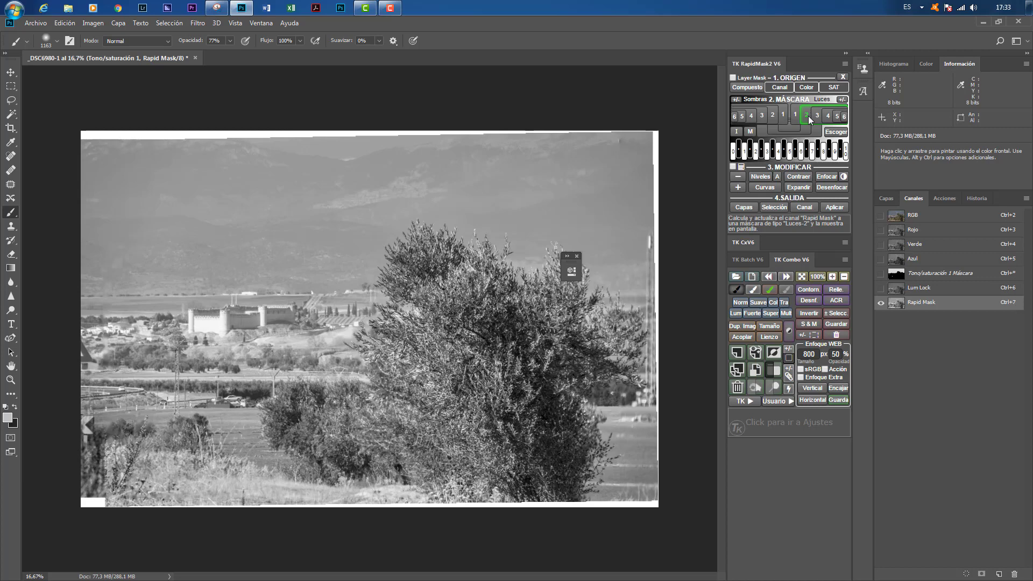
Step: Regenerate the composite Rapid Mask, subtract the Sombras-3 mask from it, and switch to the Sombras-4 mask
{"action": "left_click", "coordinate": [771, 279]}
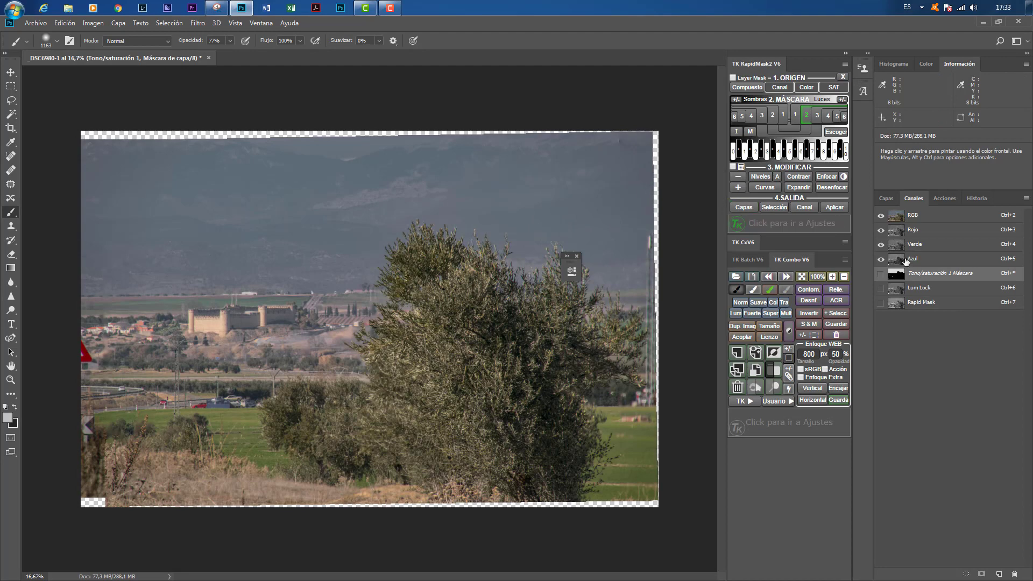
{"action": "left_click", "coordinate": [742, 87]}
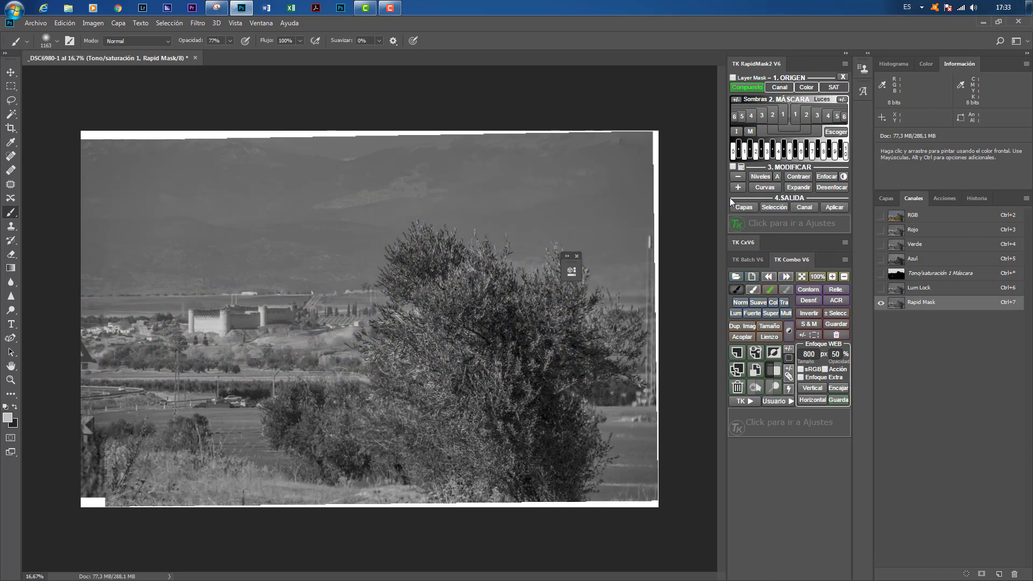
{"action": "left_click", "coordinate": [738, 177]}
{"action": "left_click", "coordinate": [738, 178]}
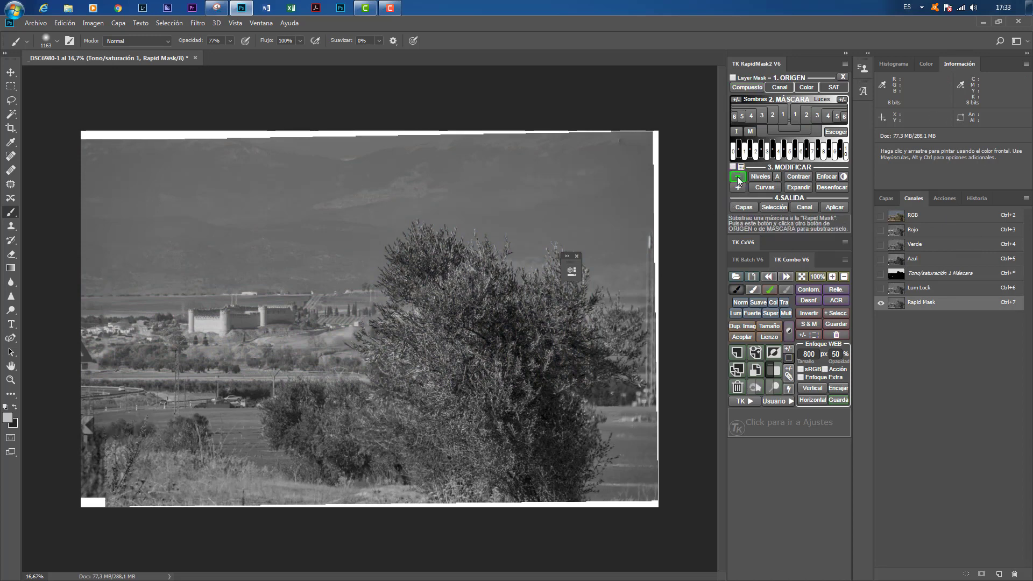
{"action": "left_click", "coordinate": [763, 117]}
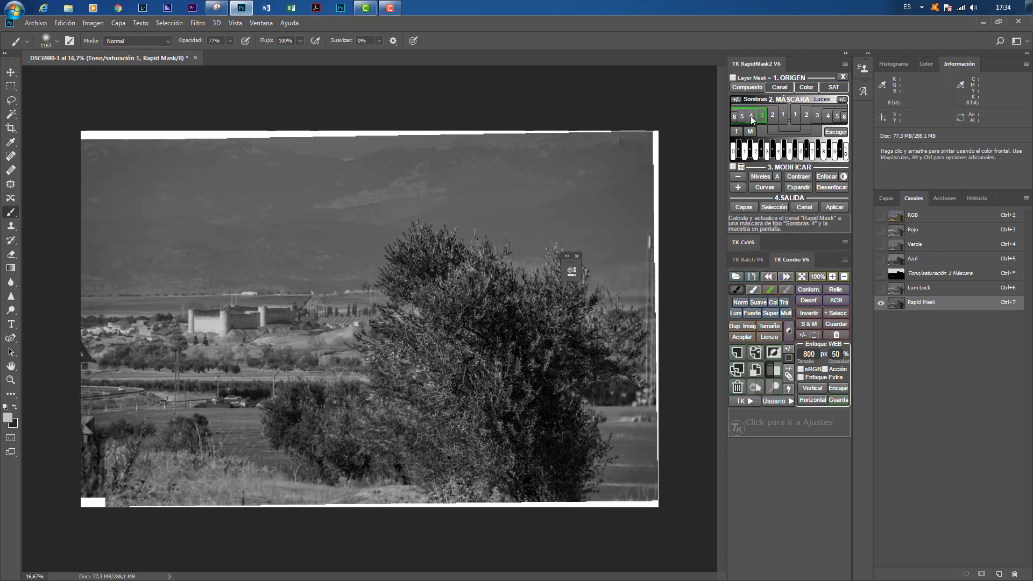
{"action": "left_click", "coordinate": [751, 115]}
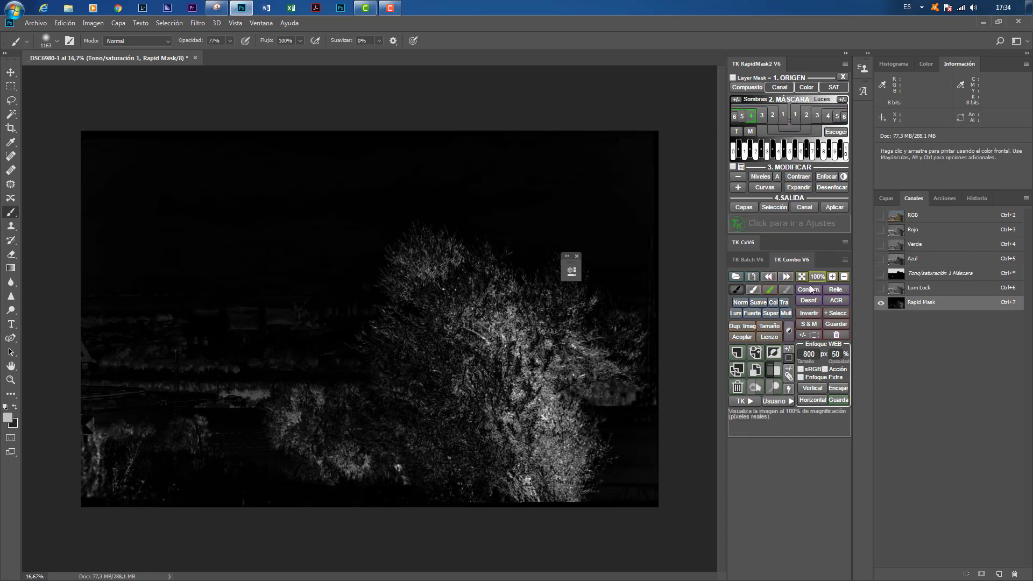
Step: Regenerate the composite Luces-1 Rapid Mask, subtract the Sombras-2 mask from it and add the Sombras-1 mask
{"action": "left_click", "coordinate": [770, 277]}
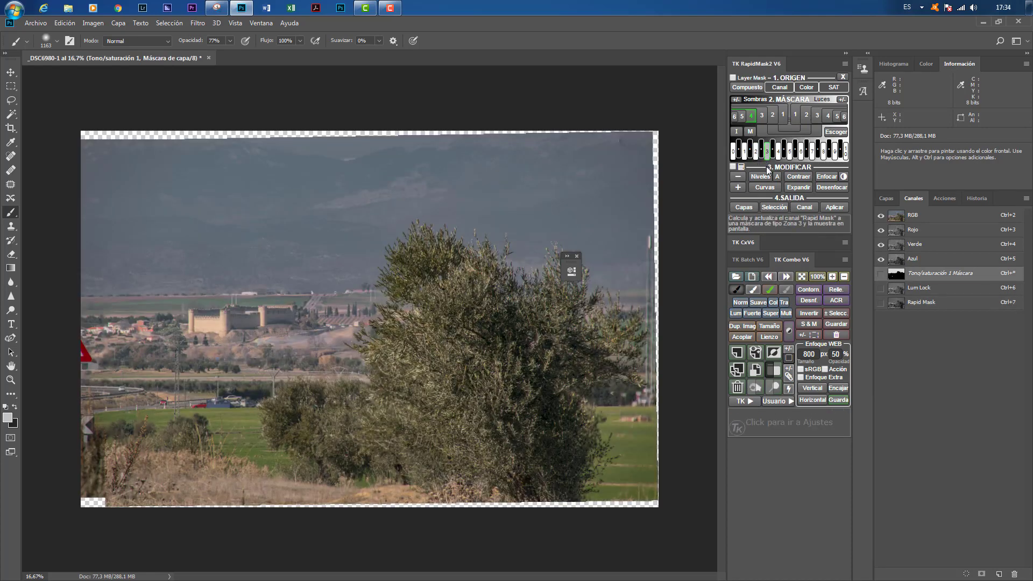
{"action": "left_click", "coordinate": [755, 88]}
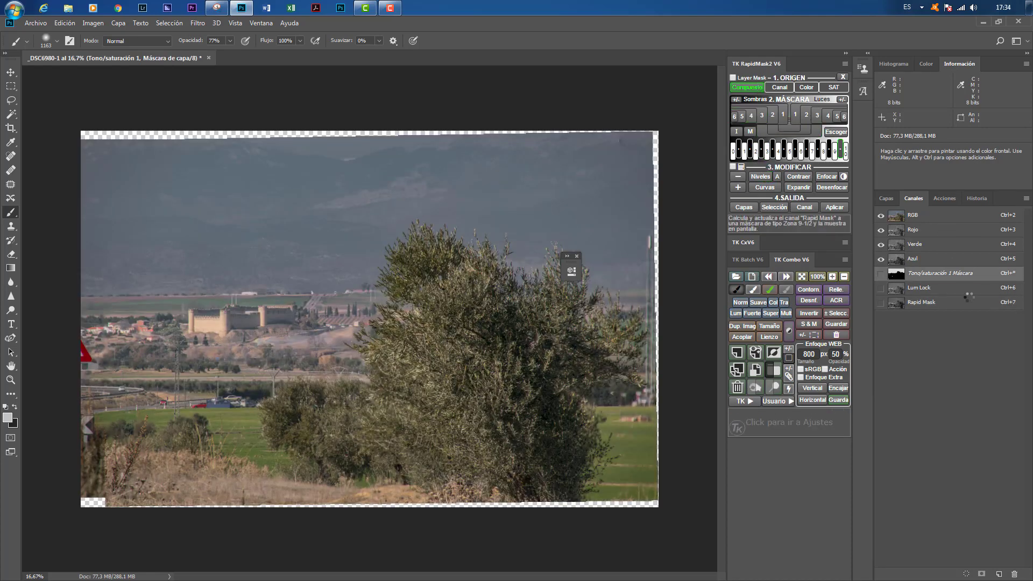
{"action": "left_click", "coordinate": [796, 115]}
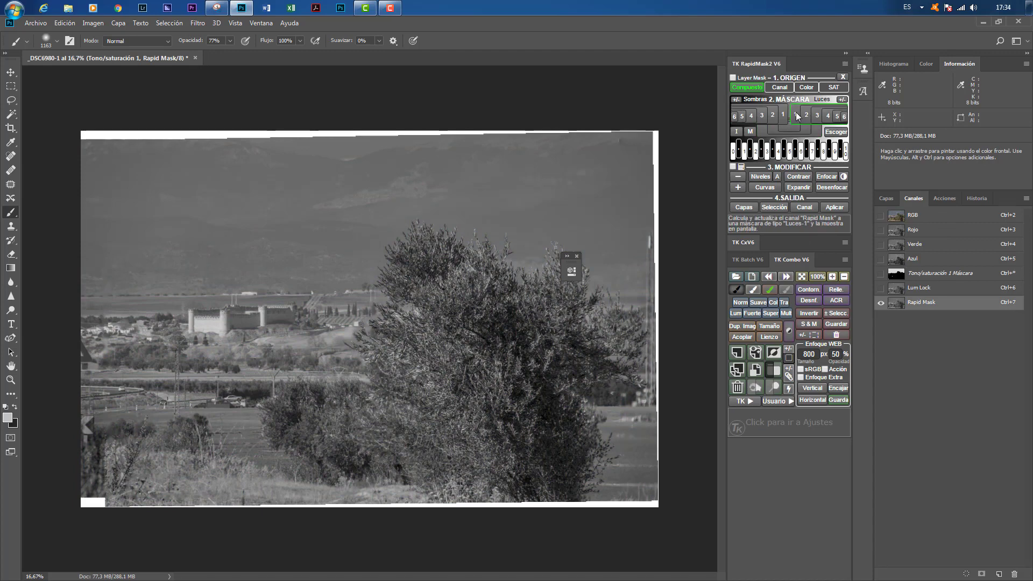
{"action": "left_click", "coordinate": [773, 115]}
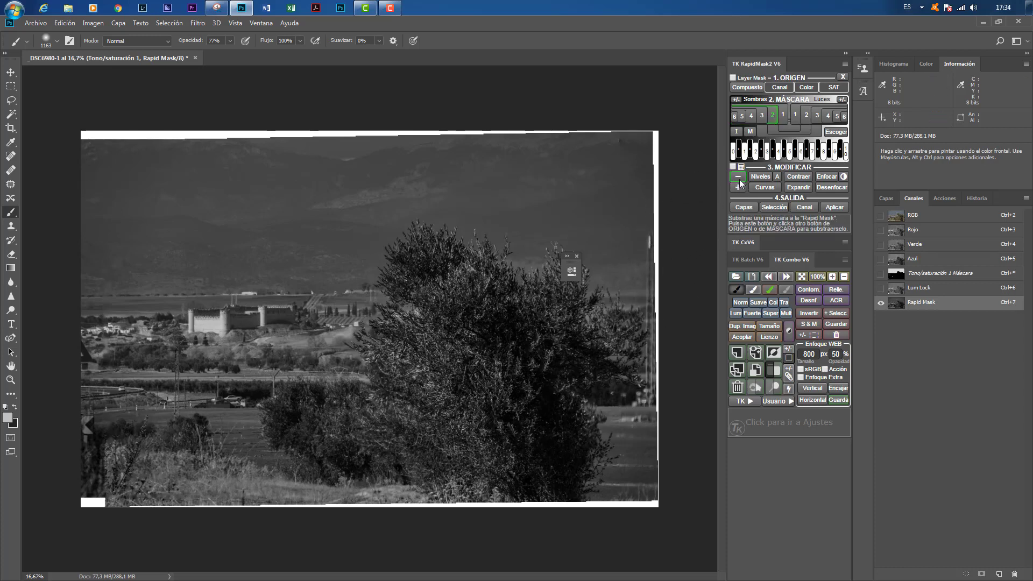
{"action": "left_click", "coordinate": [738, 187]}
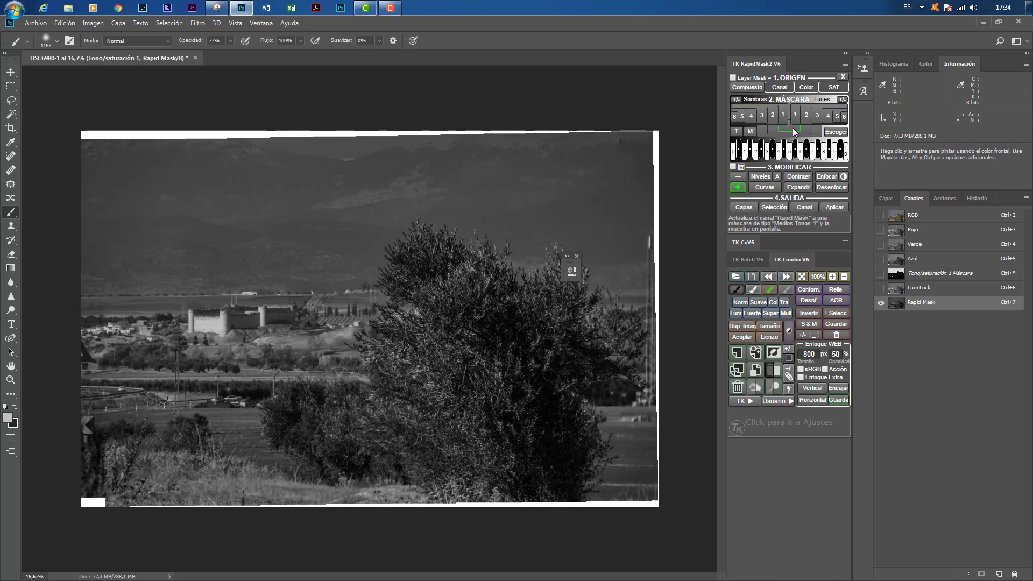
{"action": "left_click", "coordinate": [783, 116]}
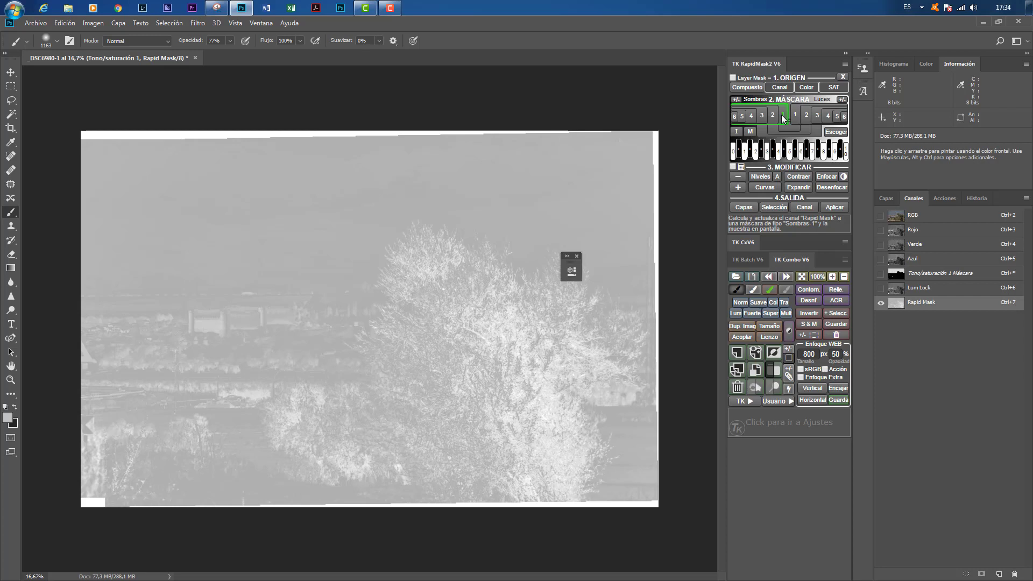
Step: Regenerate the composite Rapid Mask and use the advanced mask calculator to add the Luces-4 mask to Luces-1
{"action": "right_click", "coordinate": [741, 88]}
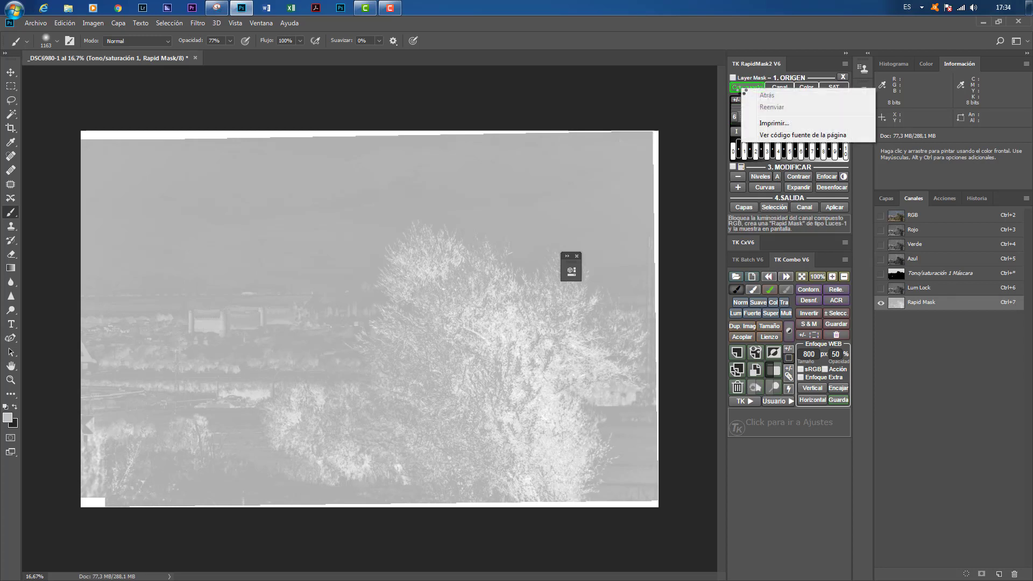
{"action": "left_click", "coordinate": [741, 88]}
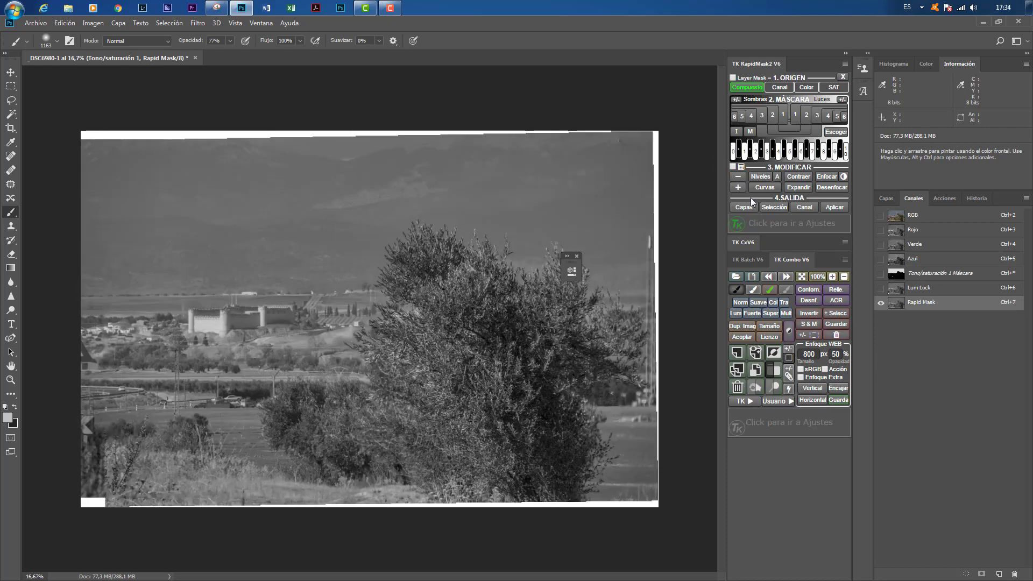
{"action": "left_click", "coordinate": [733, 167]}
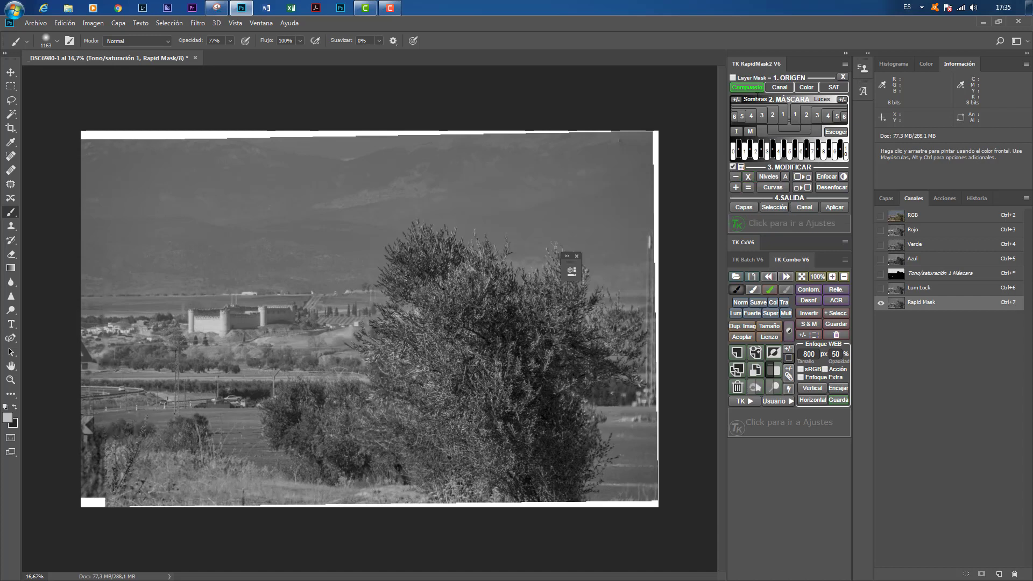
{"action": "left_click", "coordinate": [796, 113]}
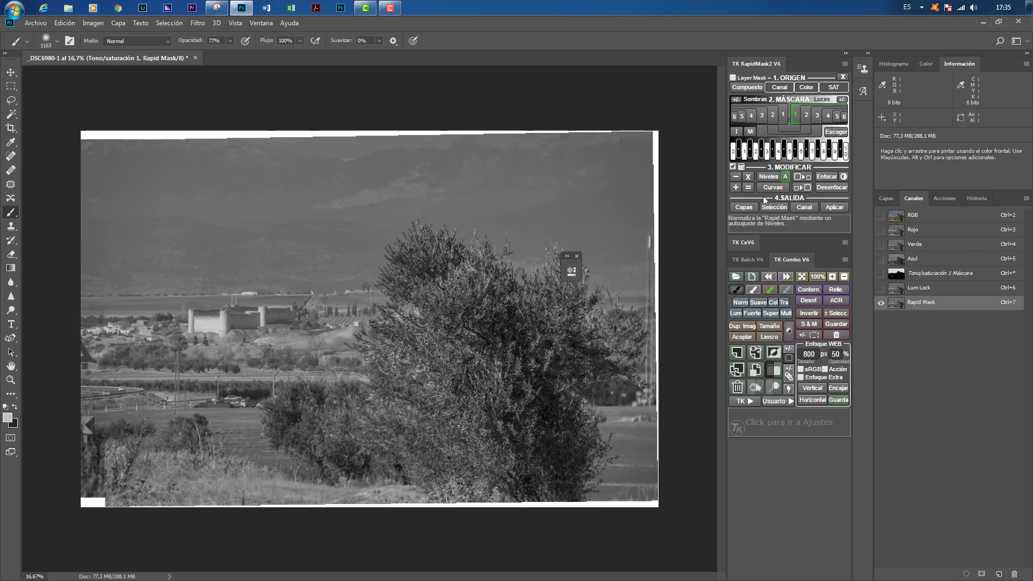
{"action": "left_click", "coordinate": [735, 189]}
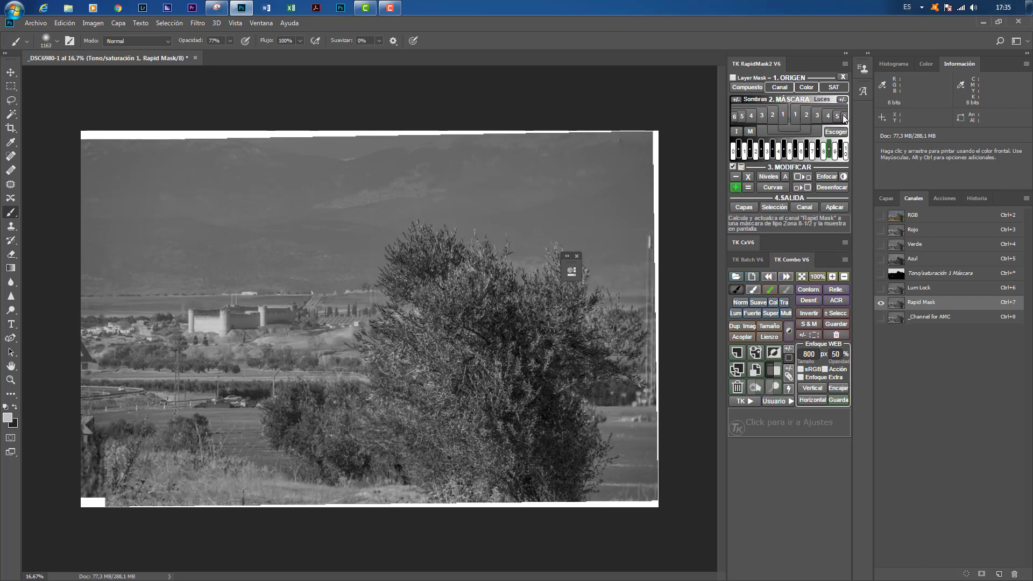
{"action": "left_click", "coordinate": [829, 117]}
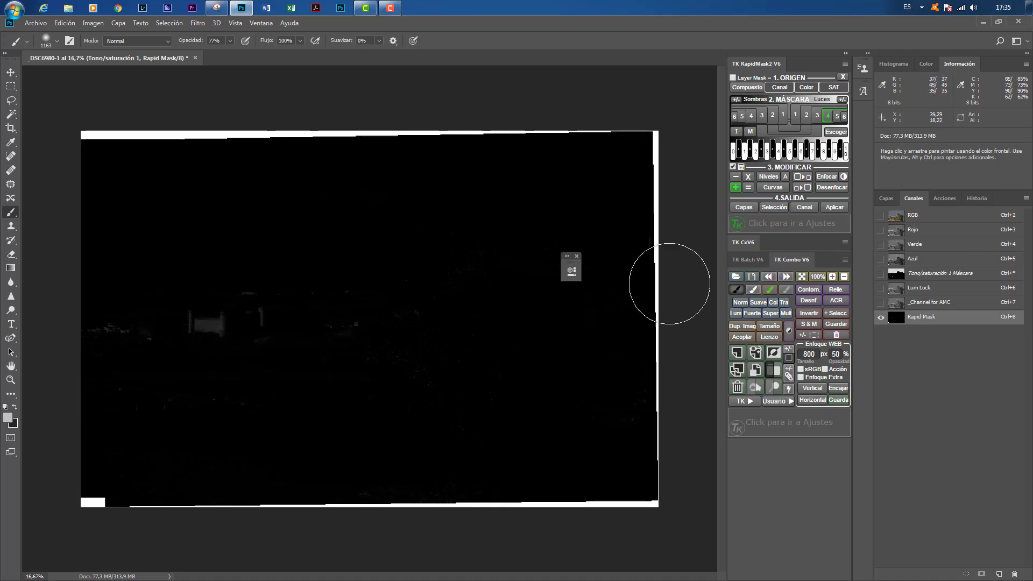
{"action": "left_click", "coordinate": [747, 188]}
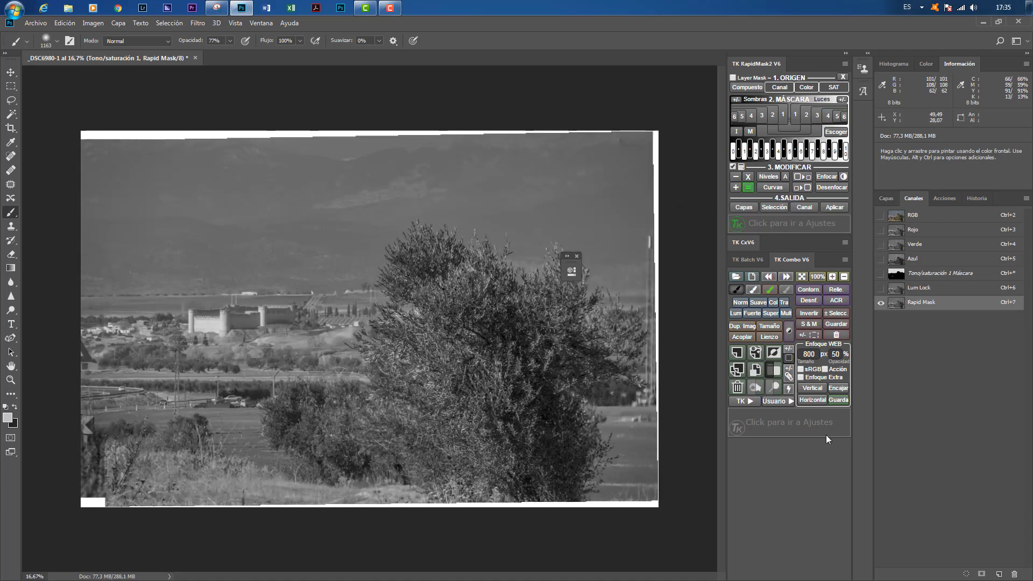
Step: Add the Luces-4 mask to the resulting Rapid Mask two more times with the advanced calculator
{"action": "left_click", "coordinate": [736, 189]}
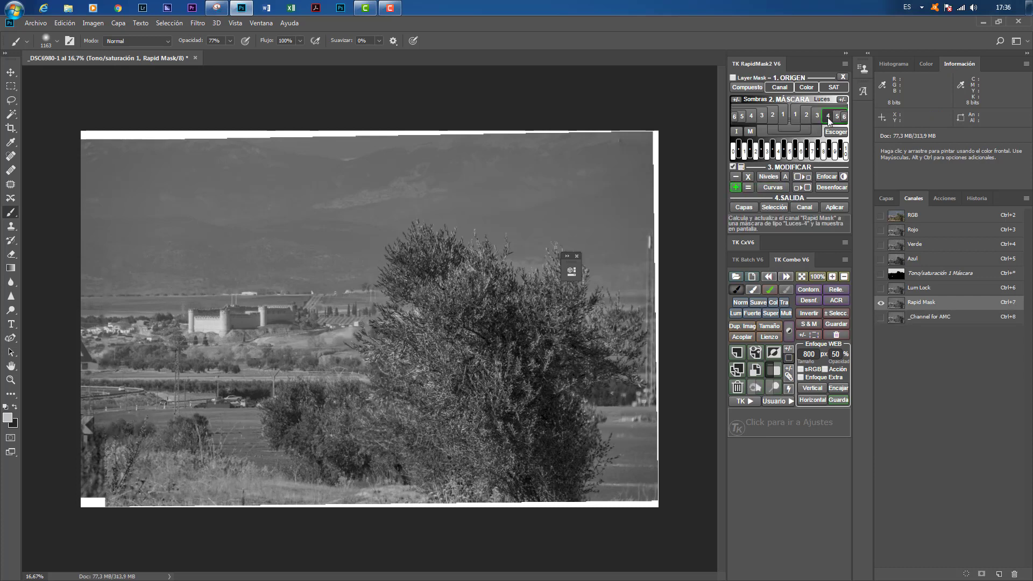
{"action": "left_click", "coordinate": [828, 117]}
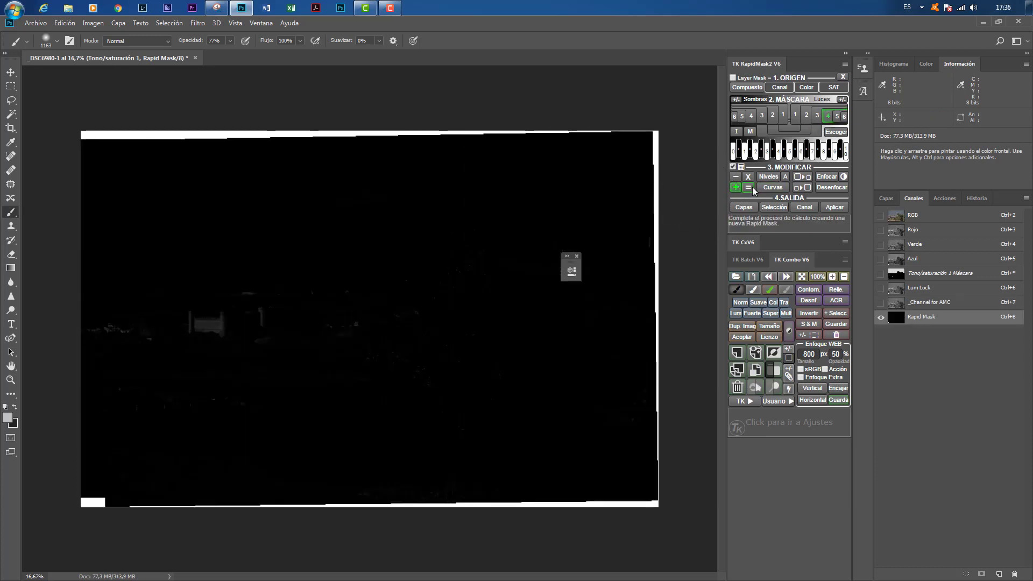
{"action": "left_click", "coordinate": [748, 188]}
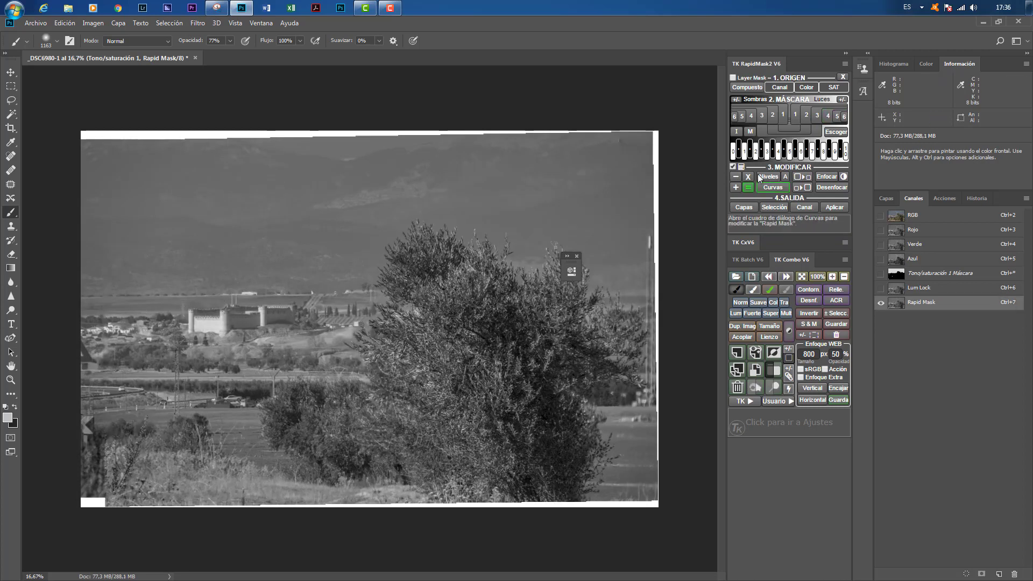
{"action": "left_click", "coordinate": [737, 188]}
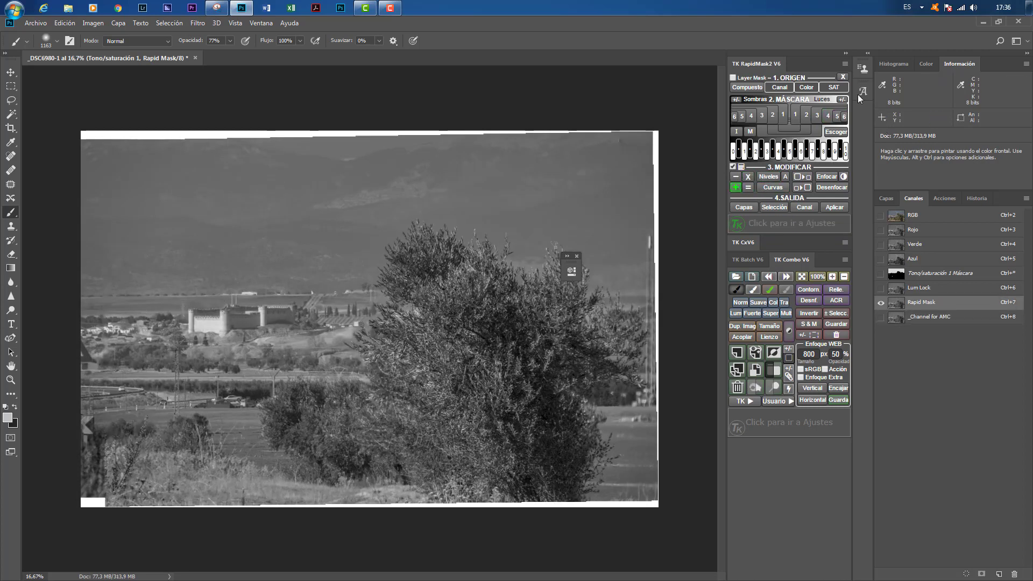
{"action": "left_click", "coordinate": [828, 117]}
{"action": "left_click", "coordinate": [746, 188]}
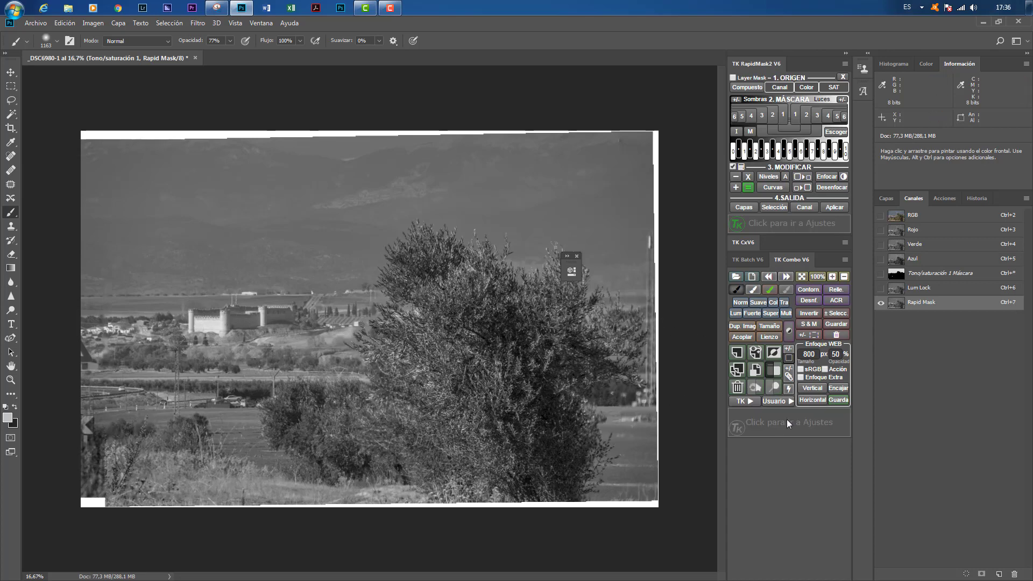
Step: Output the Rapid Mask to a new Curvas adjustment layer and adjust the middle of its curve slightly
{"action": "left_click", "coordinate": [744, 206]}
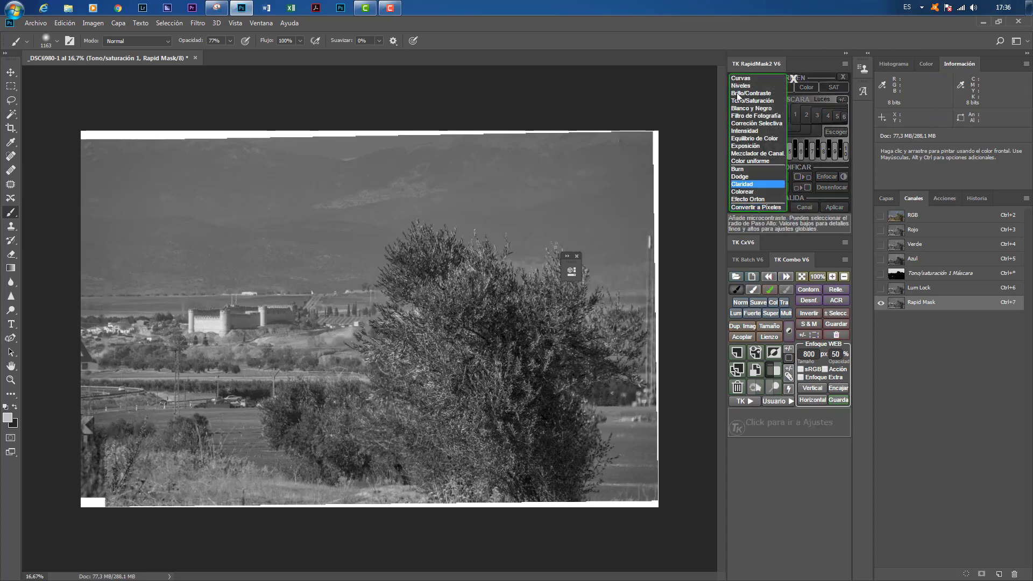
{"action": "left_click", "coordinate": [740, 78]}
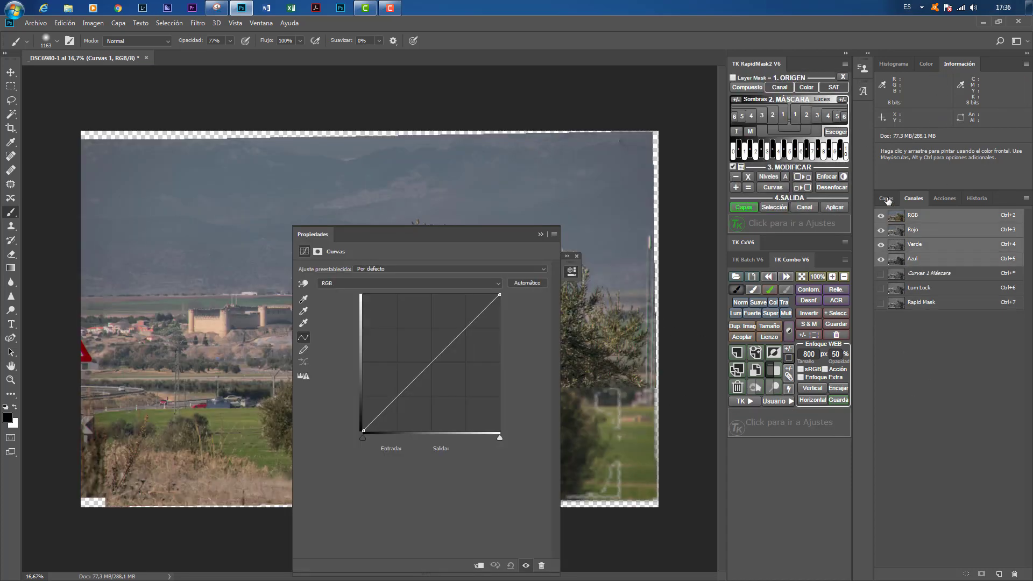
{"action": "left_click", "coordinate": [433, 361]}
{"action": "left_click_drag", "start_coordinate": [433, 365], "coordinate": [442, 367]}
{"action": "left_click", "coordinate": [541, 235]}
{"action": "left_click", "coordinate": [558, 253]}
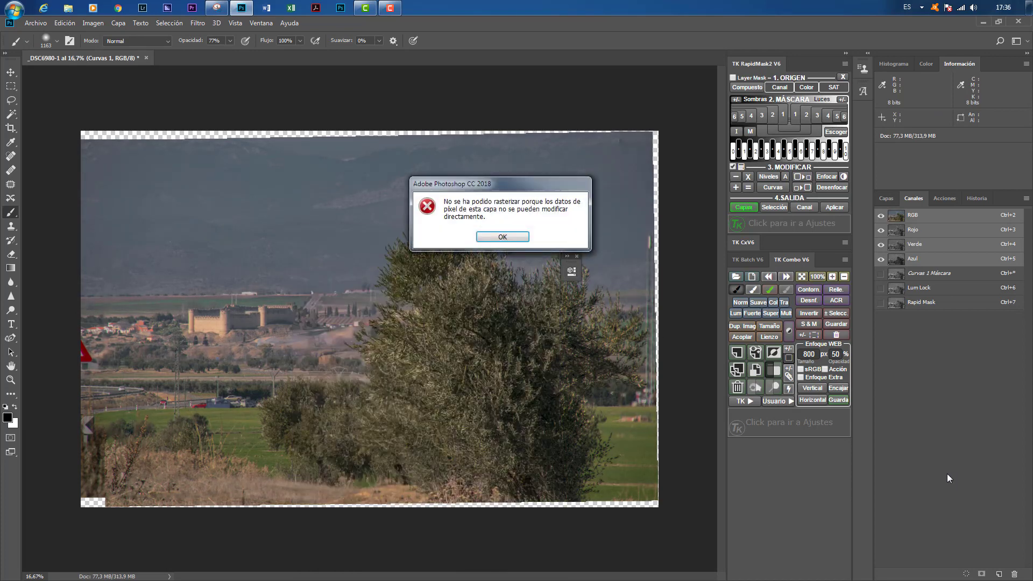
{"action": "left_click", "coordinate": [502, 237]}
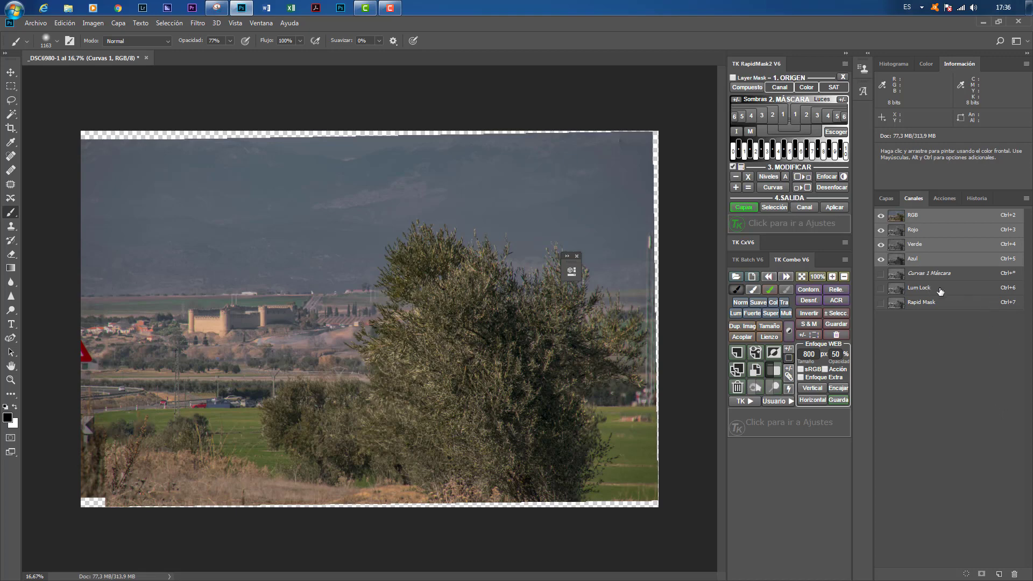
Step: Delete the Curvas 1 adjustment layer and regenerate the composite Rapid Mask
{"action": "left_click", "coordinate": [975, 198]}
{"action": "left_click", "coordinate": [885, 199]}
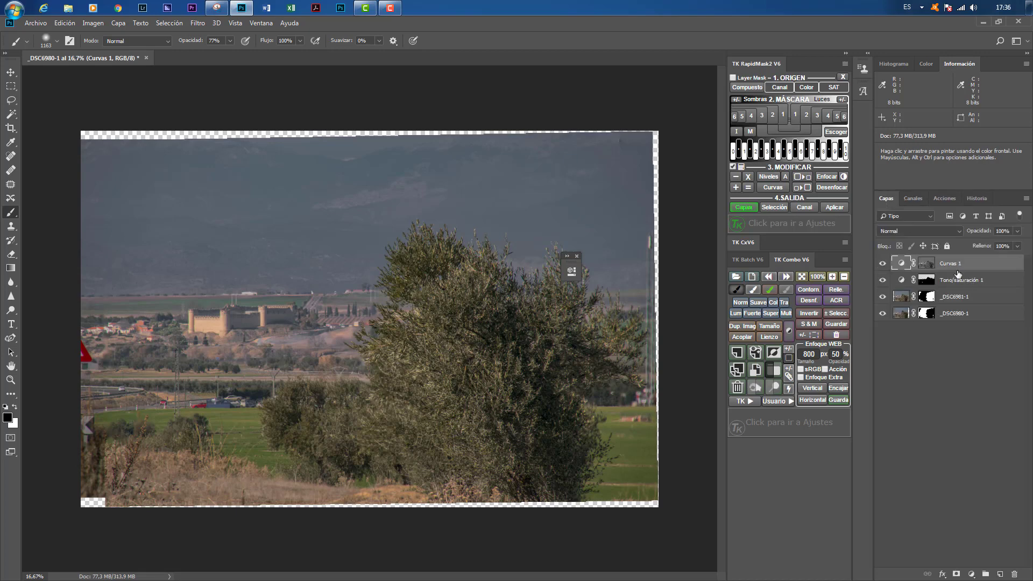
{"action": "left_click_drag", "start_coordinate": [957, 272], "coordinate": [1015, 574]}
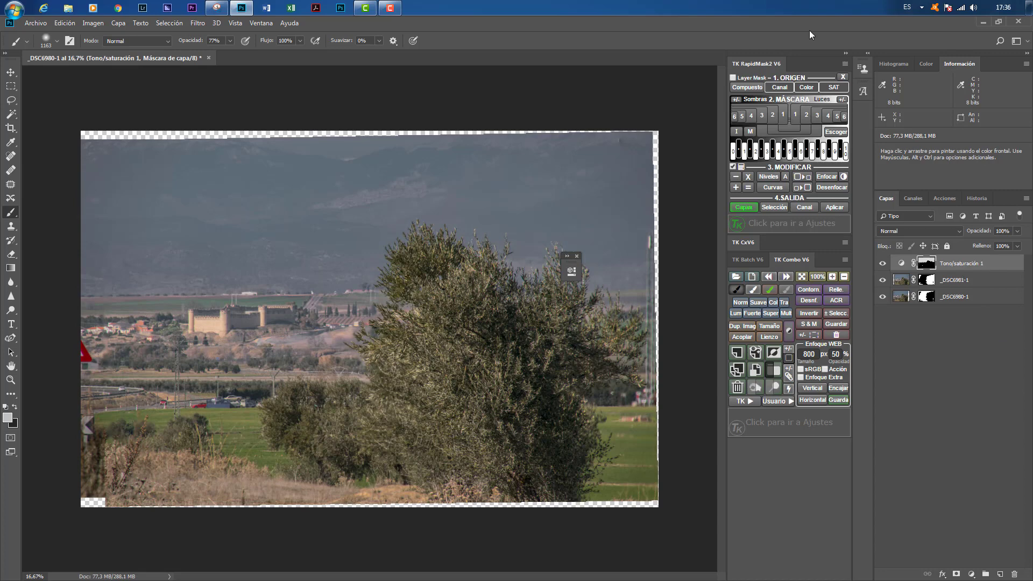
{"action": "left_click", "coordinate": [750, 88]}
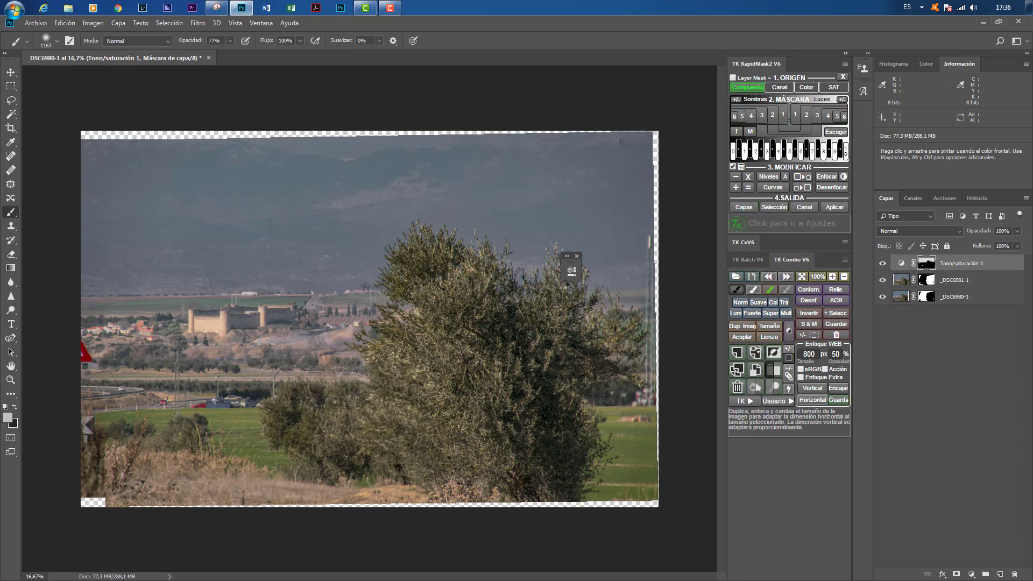
Step: Create a Luces-1 Rapid Mask and intersect it with the Luces-2 mask using the advanced mask calculator
{"action": "left_click", "coordinate": [795, 114]}
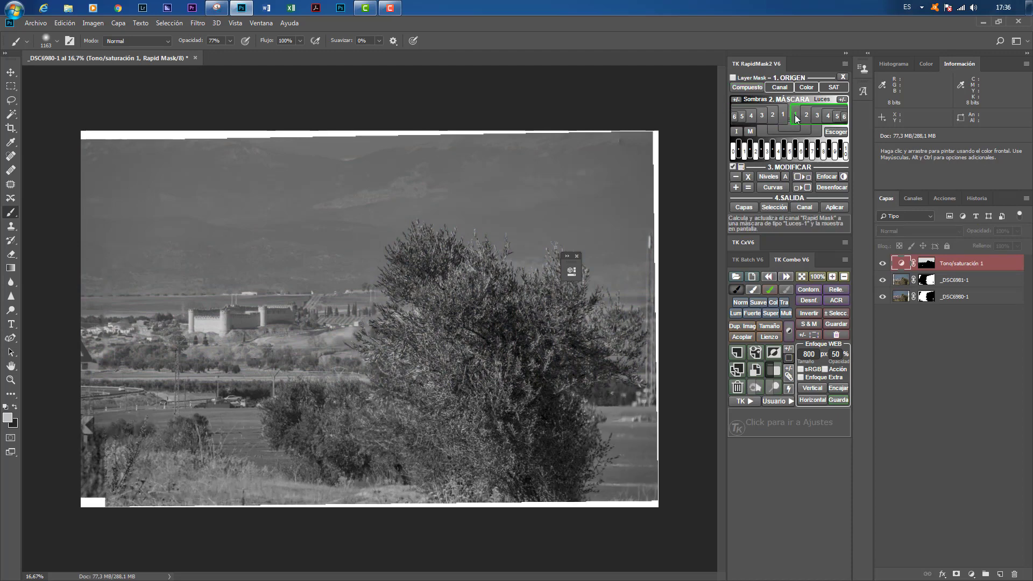
{"action": "left_click", "coordinate": [748, 178]}
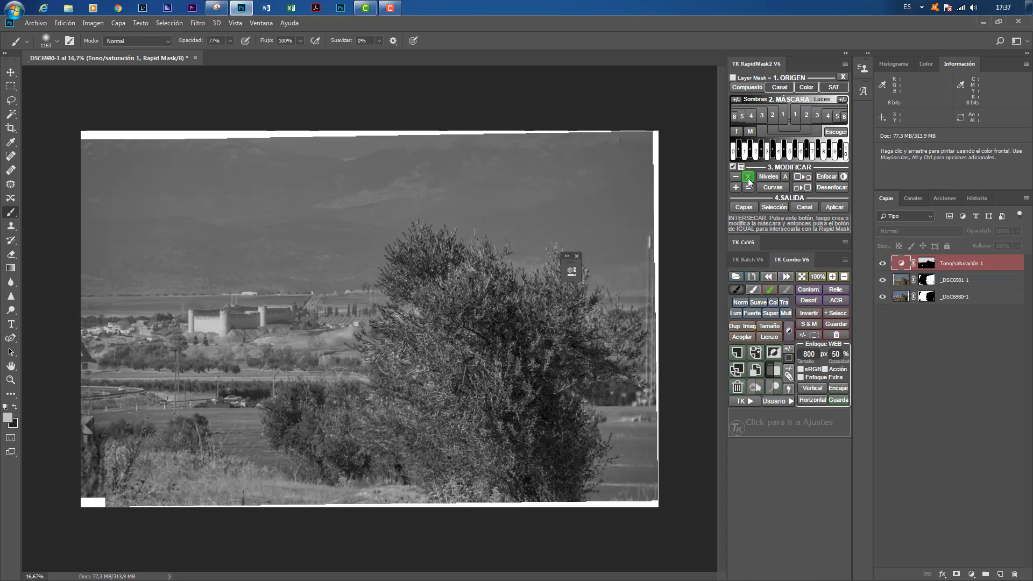
{"action": "left_click", "coordinate": [806, 117]}
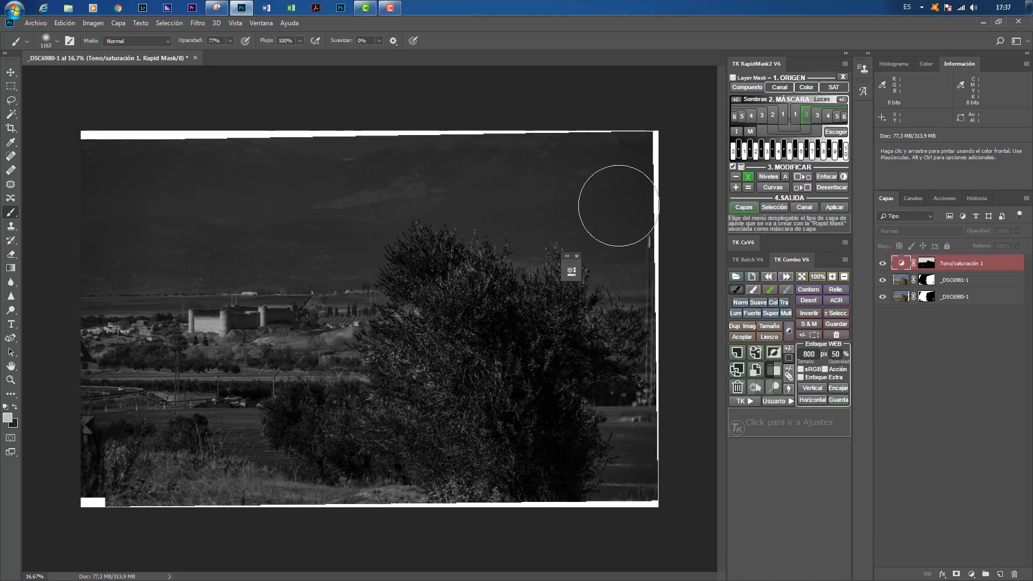
{"action": "left_click", "coordinate": [748, 188]}
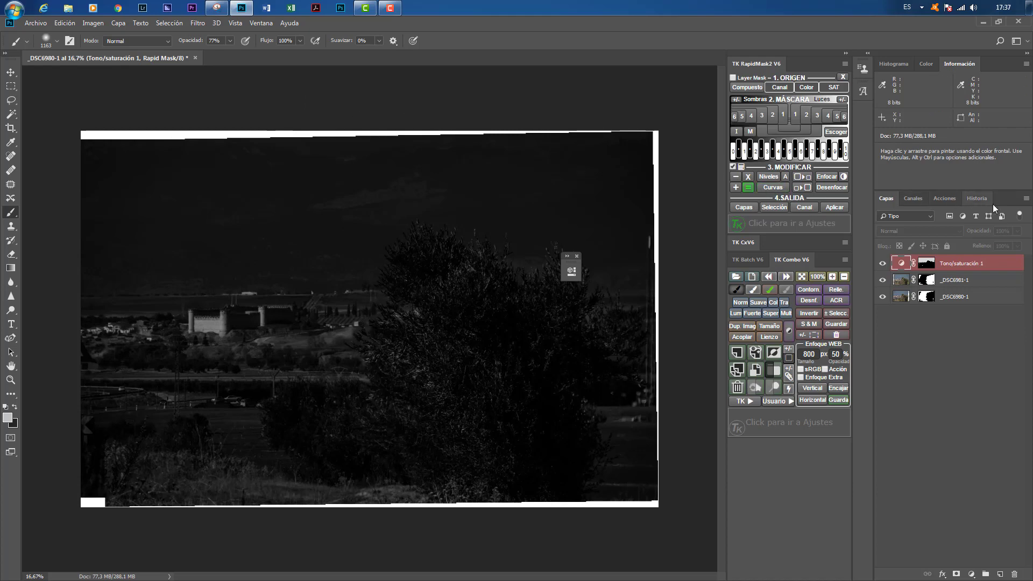
Step: Regenerate the composite Rapid Mask and use the advanced mask calculator to intersect Luces-1 with Luces-2
{"action": "left_click", "coordinate": [747, 87]}
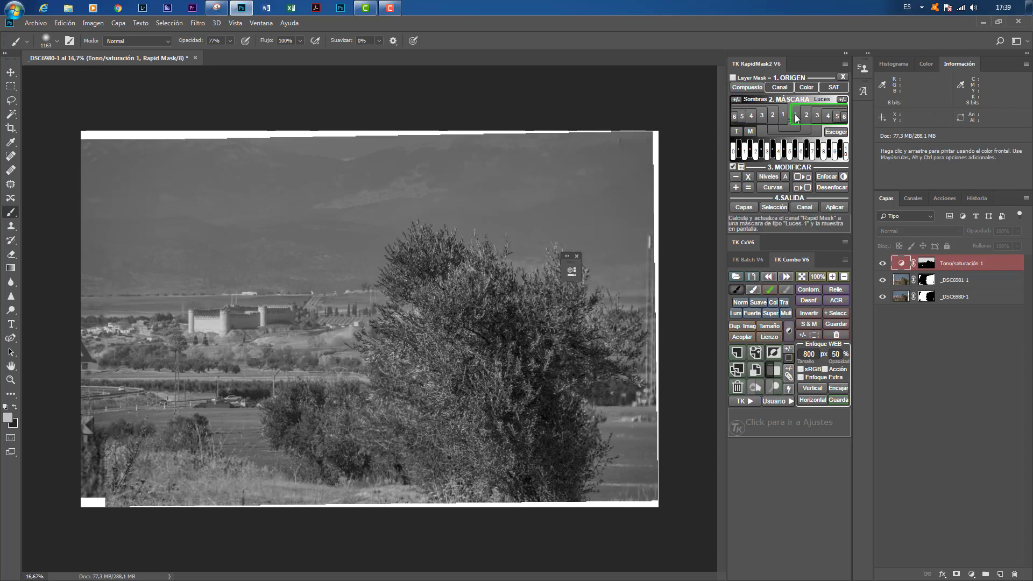
{"action": "left_click", "coordinate": [796, 114]}
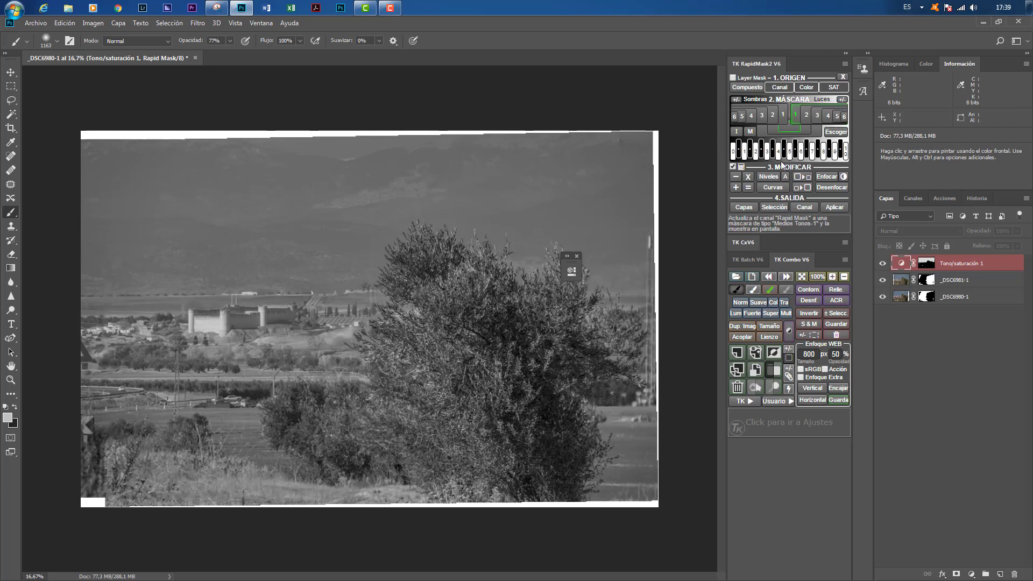
{"action": "left_click", "coordinate": [748, 178]}
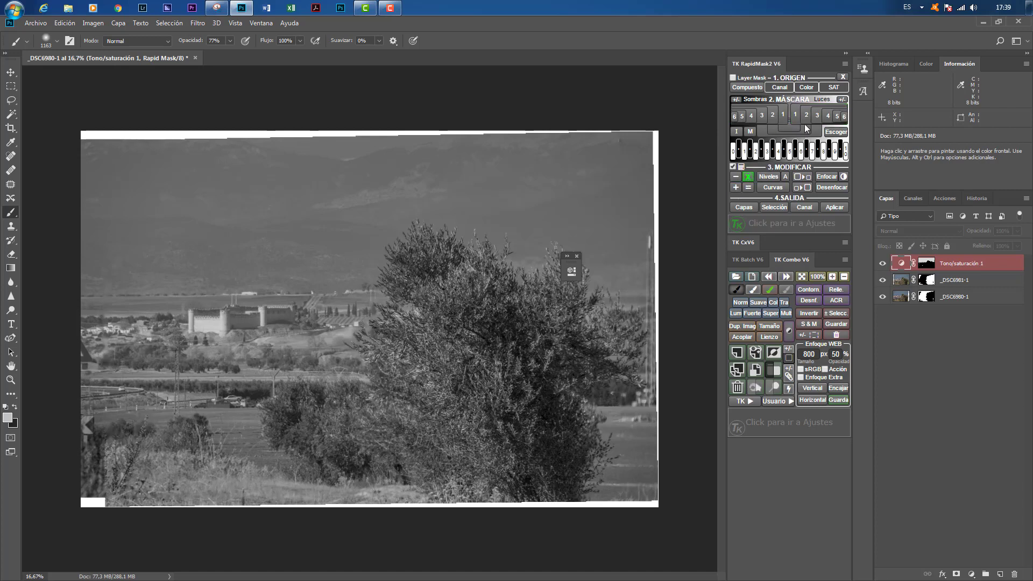
{"action": "left_click", "coordinate": [807, 116]}
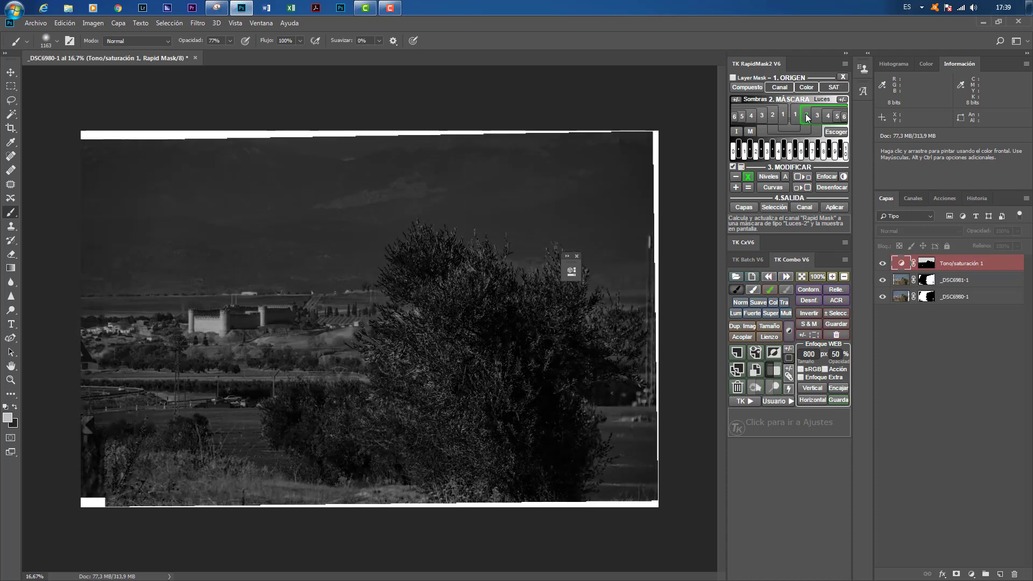
{"action": "left_click", "coordinate": [748, 188]}
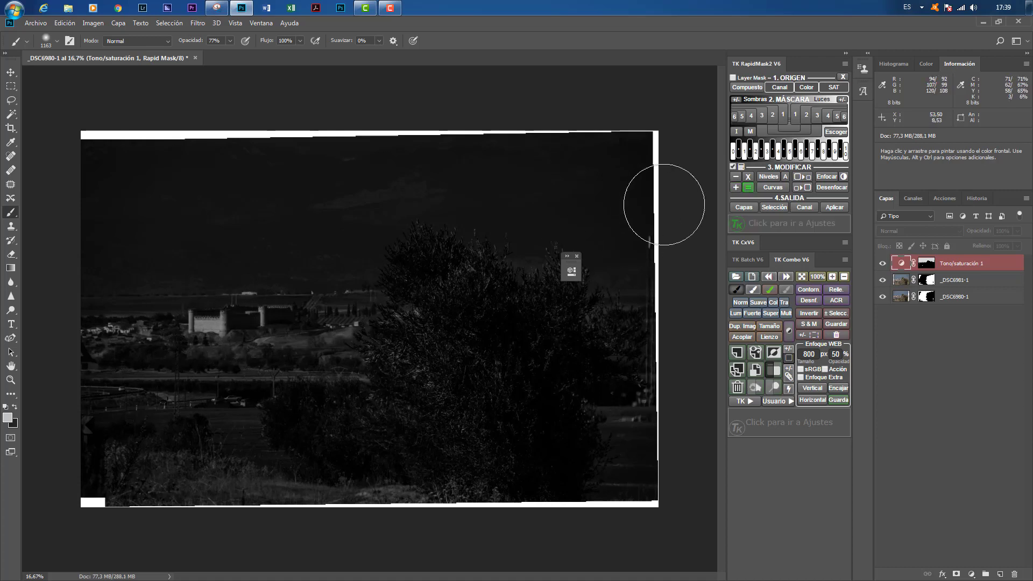
Step: Add the Luces-4 mask to the intersected Rapid Mask with the advanced mask calculator
{"action": "left_click", "coordinate": [736, 188]}
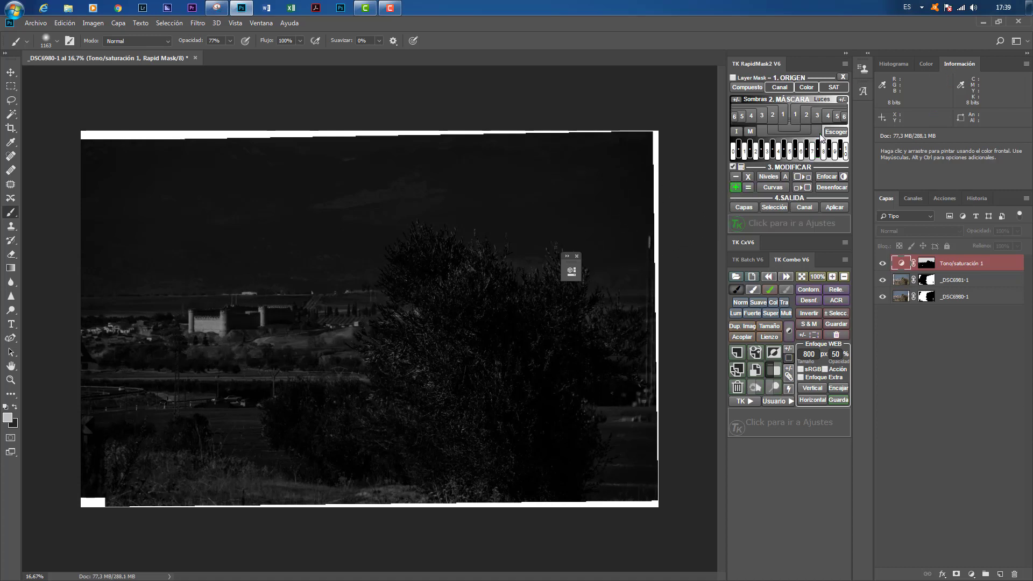
{"action": "left_click", "coordinate": [827, 117]}
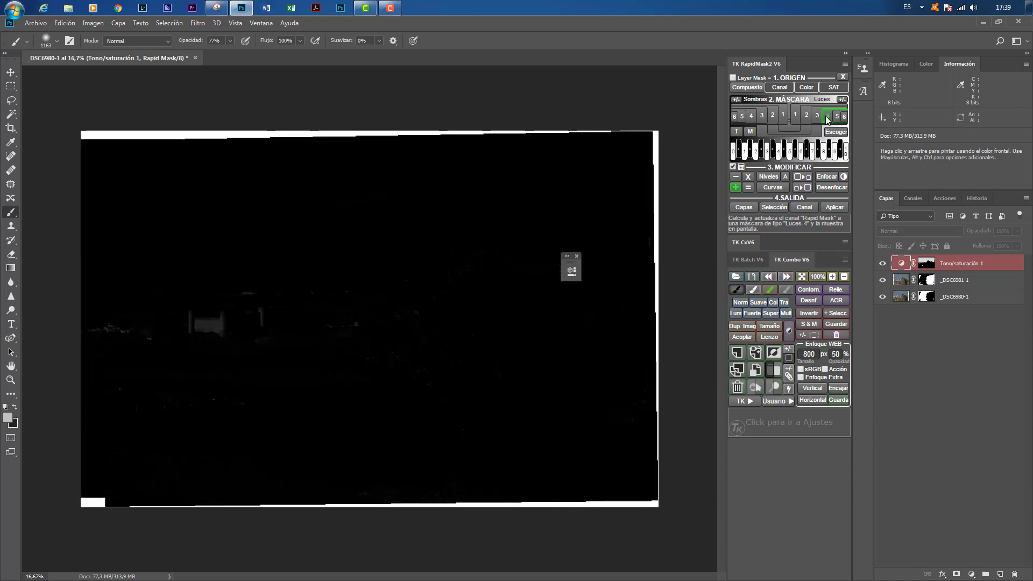
{"action": "left_click", "coordinate": [748, 188]}
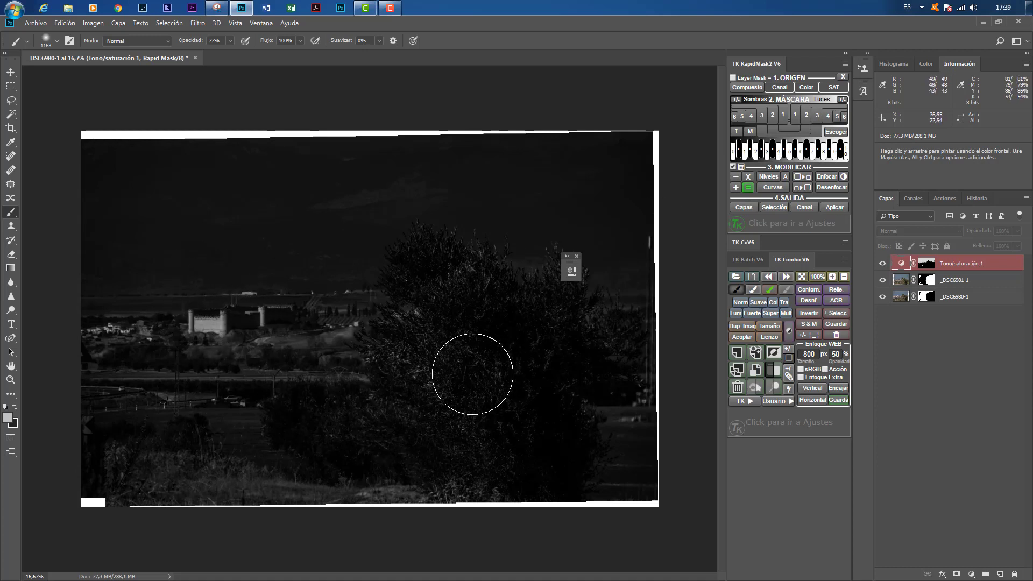
{"action": "left_click", "coordinate": [748, 187]}
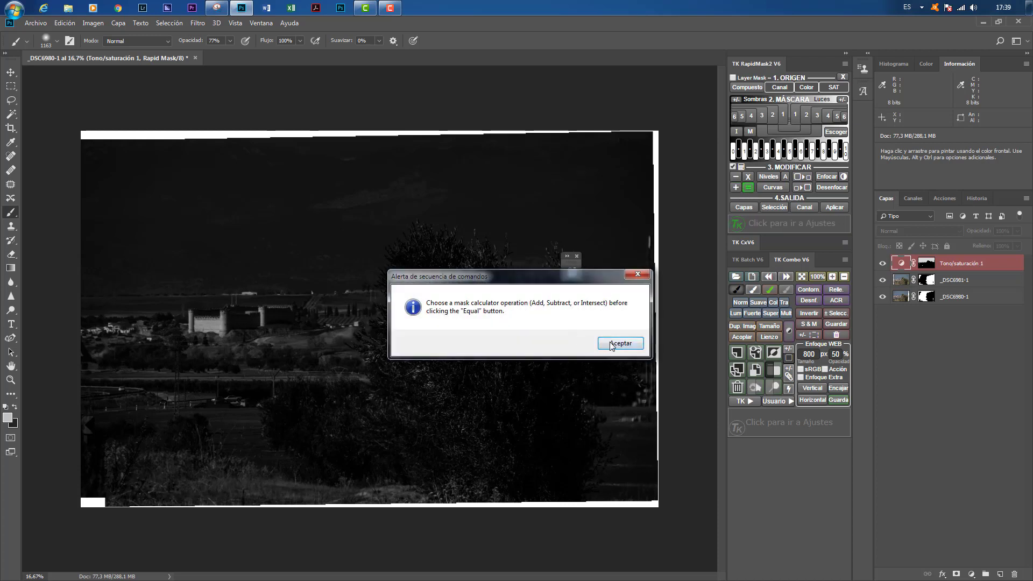
{"action": "key", "text": "Return"}
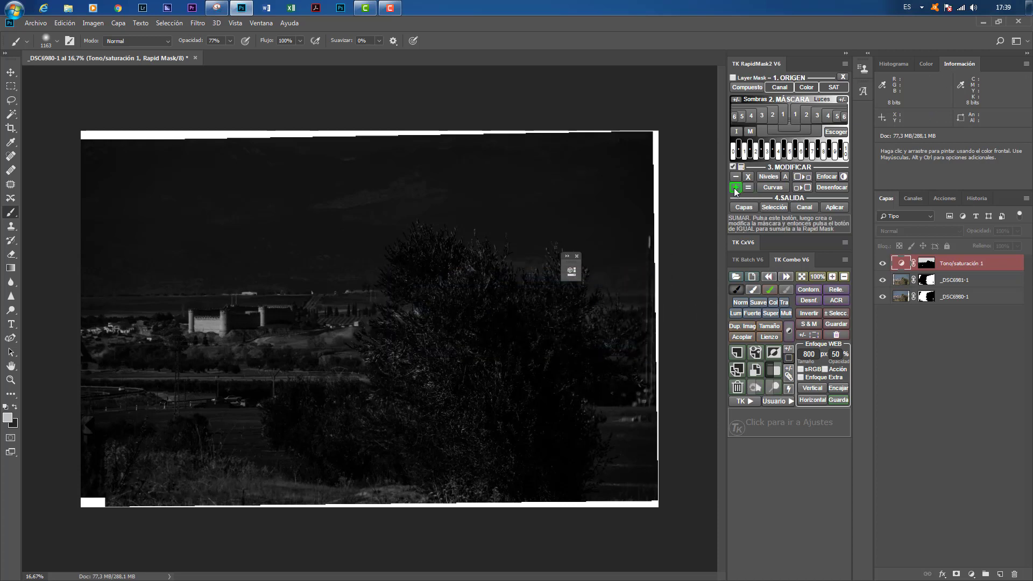
Step: Add the Luces-4 mask to the resulting Rapid Mask once more
{"action": "left_click", "coordinate": [734, 188]}
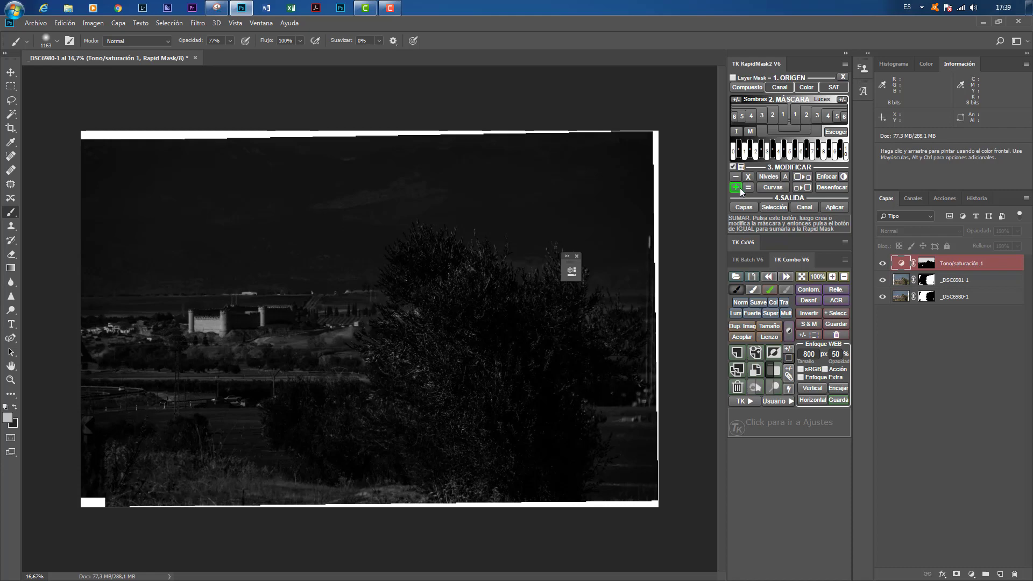
{"action": "left_click", "coordinate": [829, 116]}
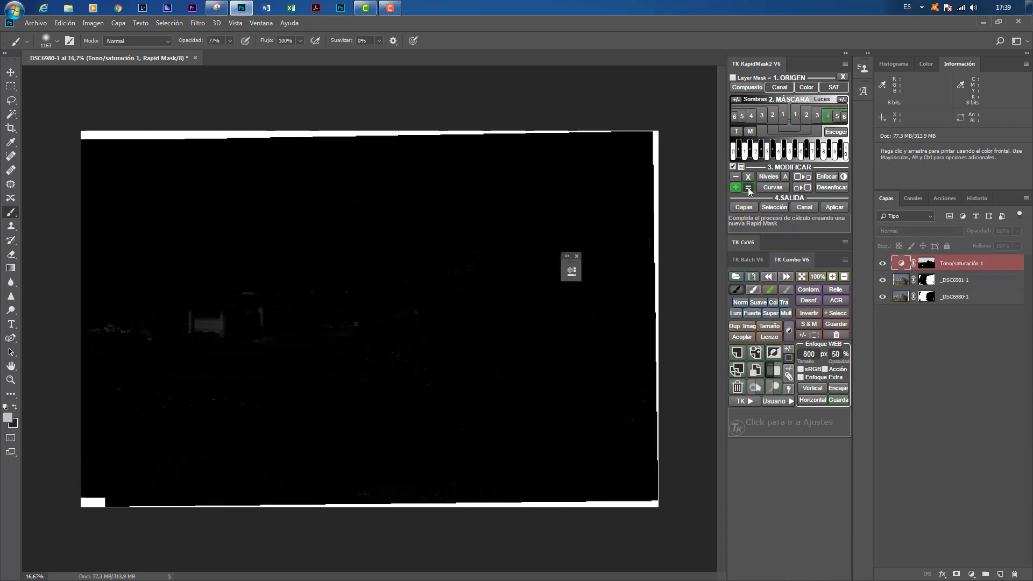
{"action": "left_click", "coordinate": [749, 188]}
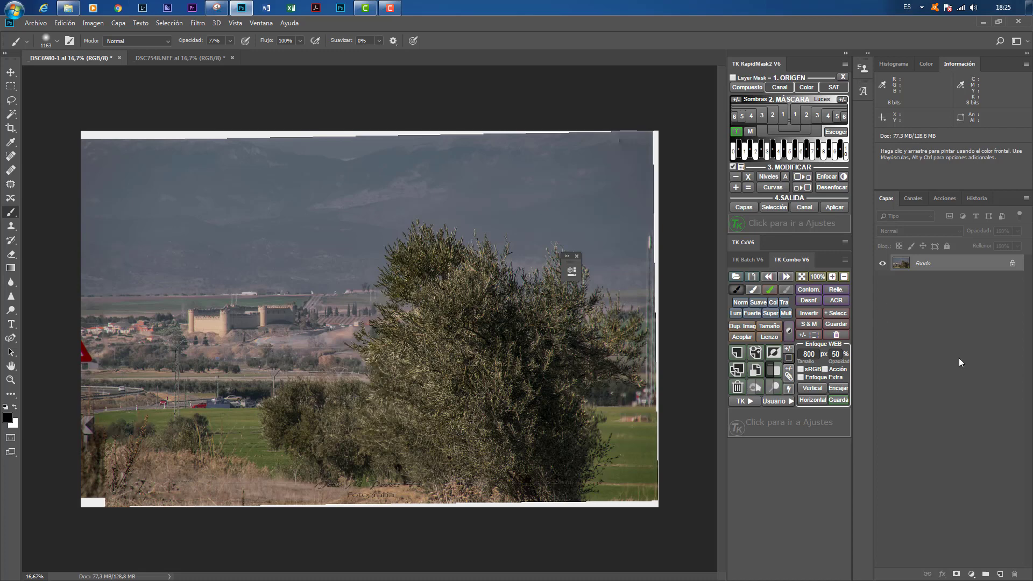
Step: Configure TK Batch to sharpen only the current image without running the action, with the editadas folder as output
{"action": "left_click", "coordinate": [743, 261]}
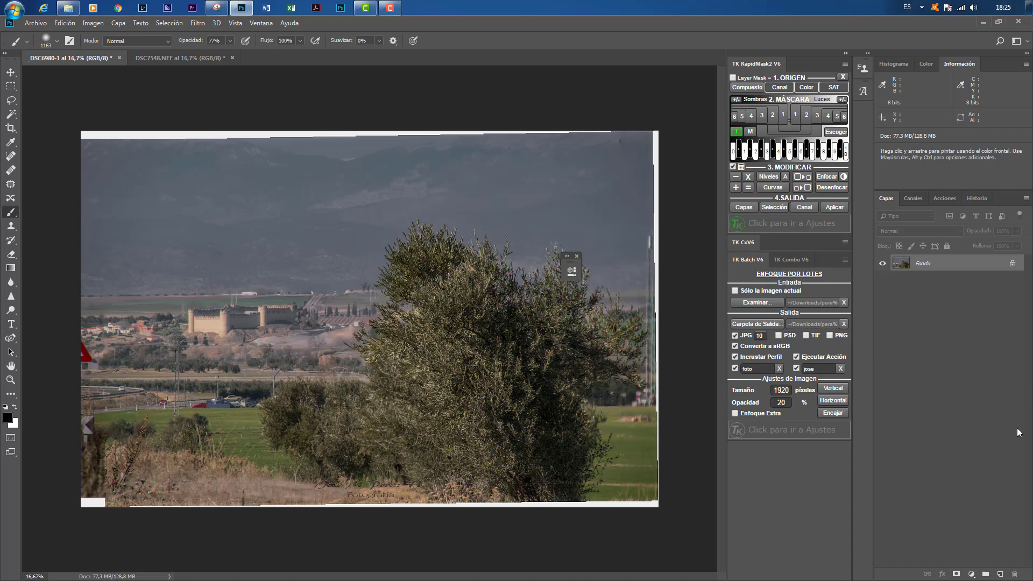
{"action": "left_click", "coordinate": [793, 260]}
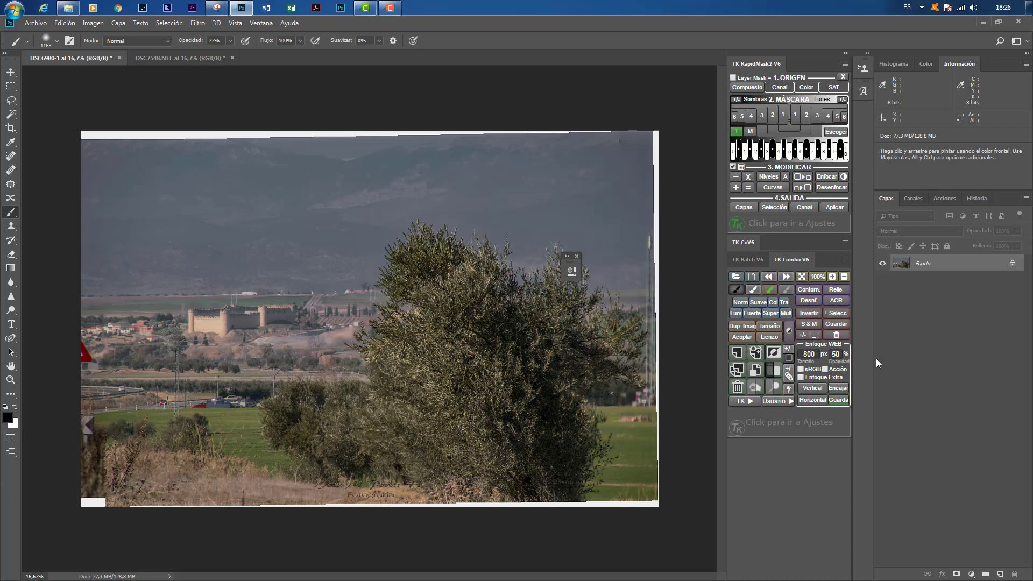
{"action": "left_click", "coordinate": [738, 261]}
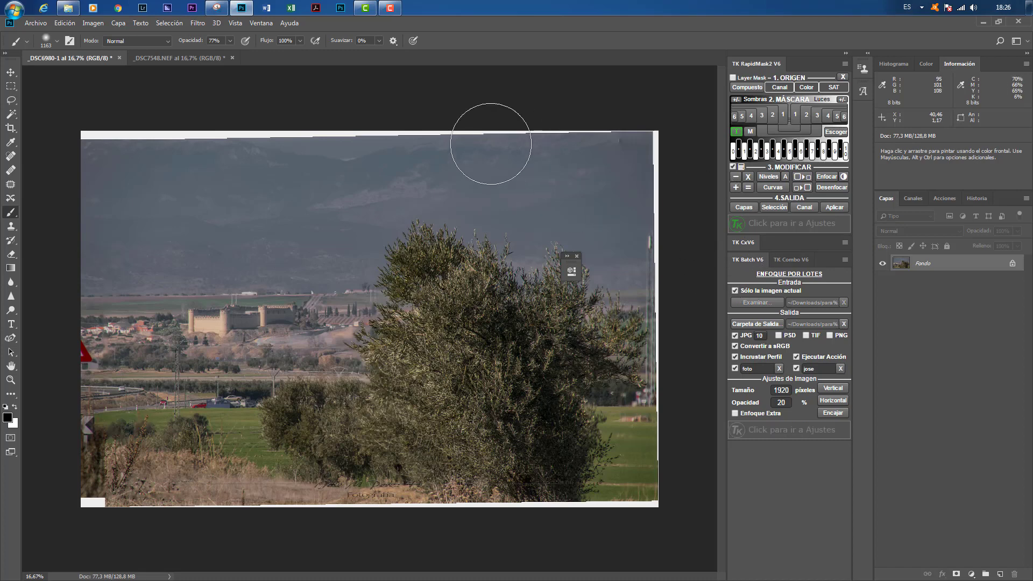
{"action": "left_click", "coordinate": [796, 357]}
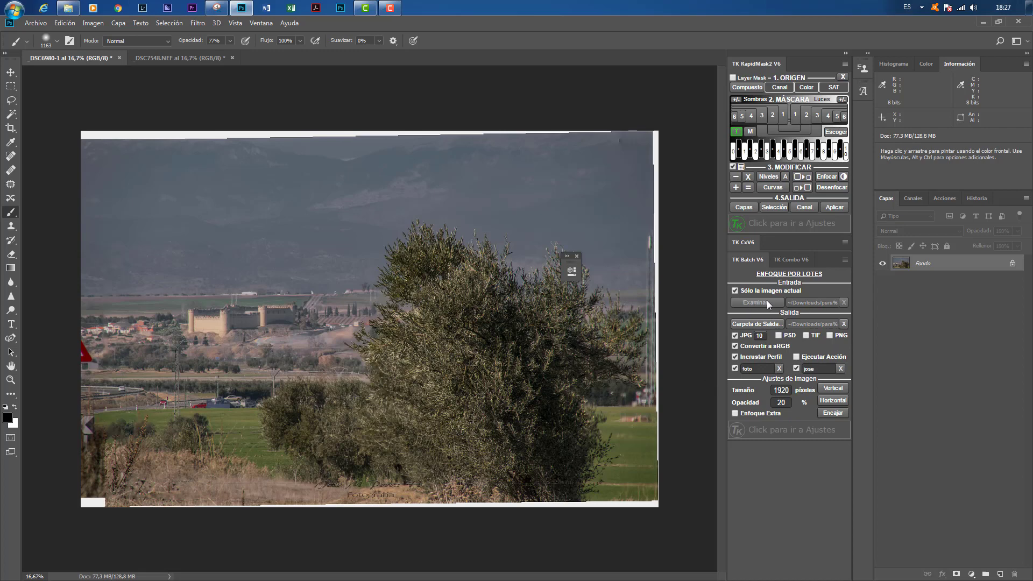
{"action": "left_click_drag", "start_coordinate": [811, 302], "coordinate": [817, 302]}
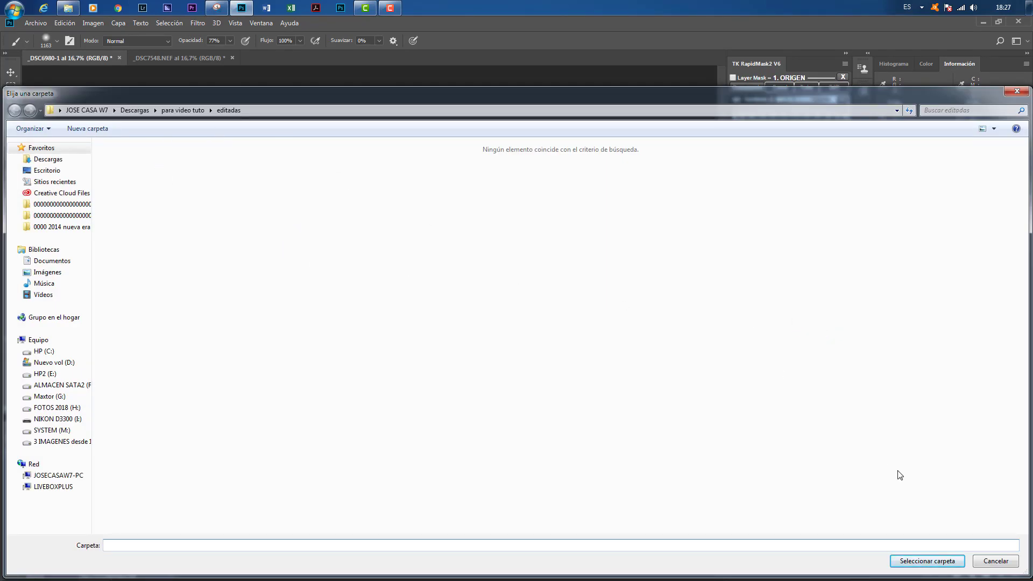
{"action": "left_click", "coordinate": [935, 563]}
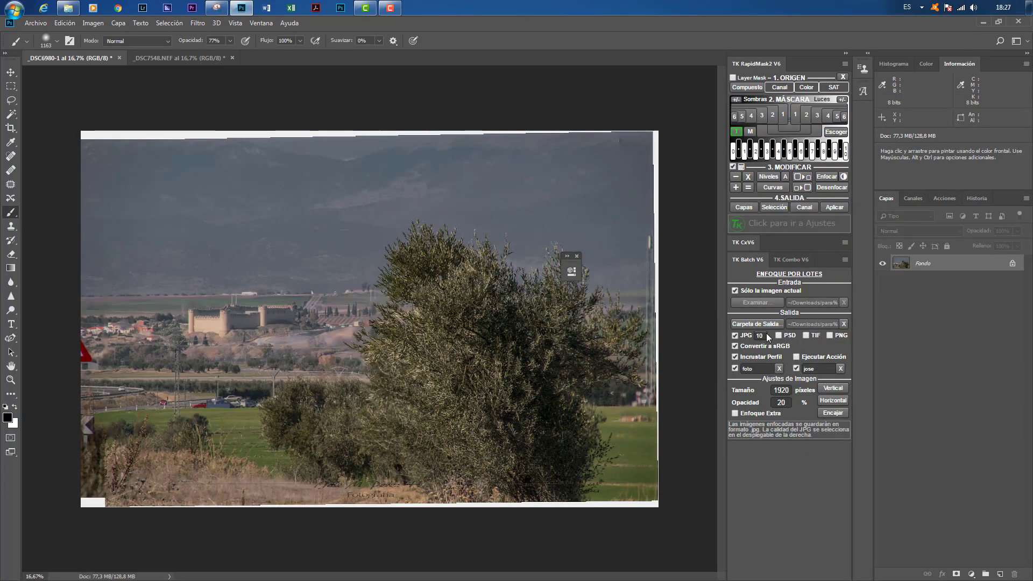
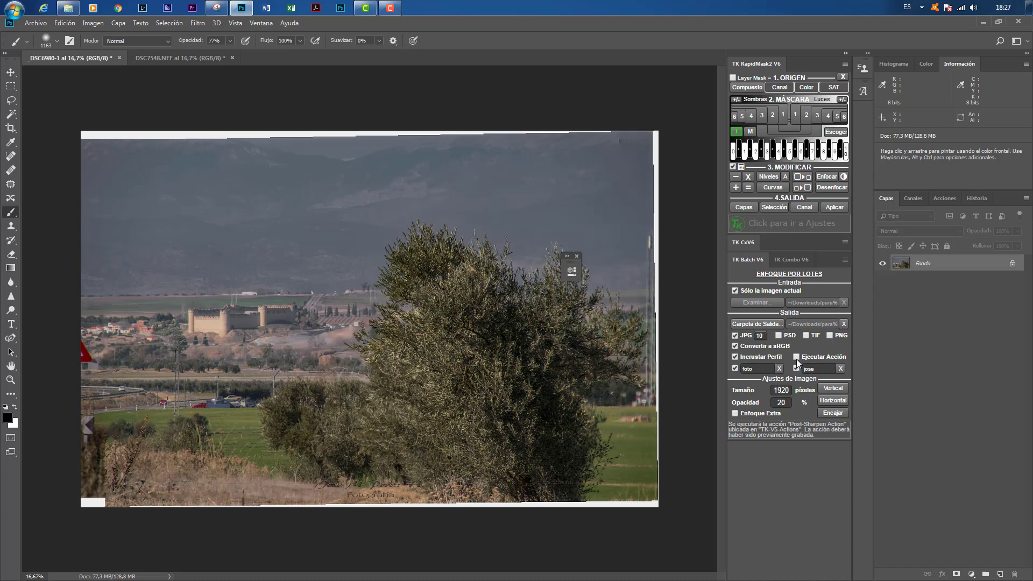
Step: Batch sharpen and export the image horizontally at 1920 and 500 pixels with Enfoque Extra enabled
{"action": "left_click", "coordinate": [789, 390]}
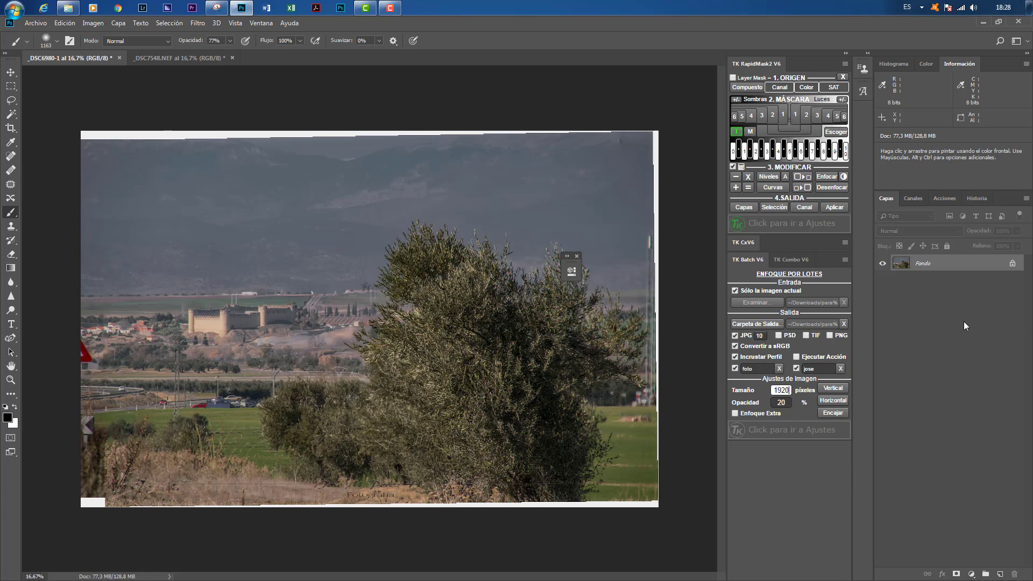
{"action": "key", "text": "shift"}
{"action": "type", "text": ":500"}
{"action": "left_click", "coordinate": [736, 413]}
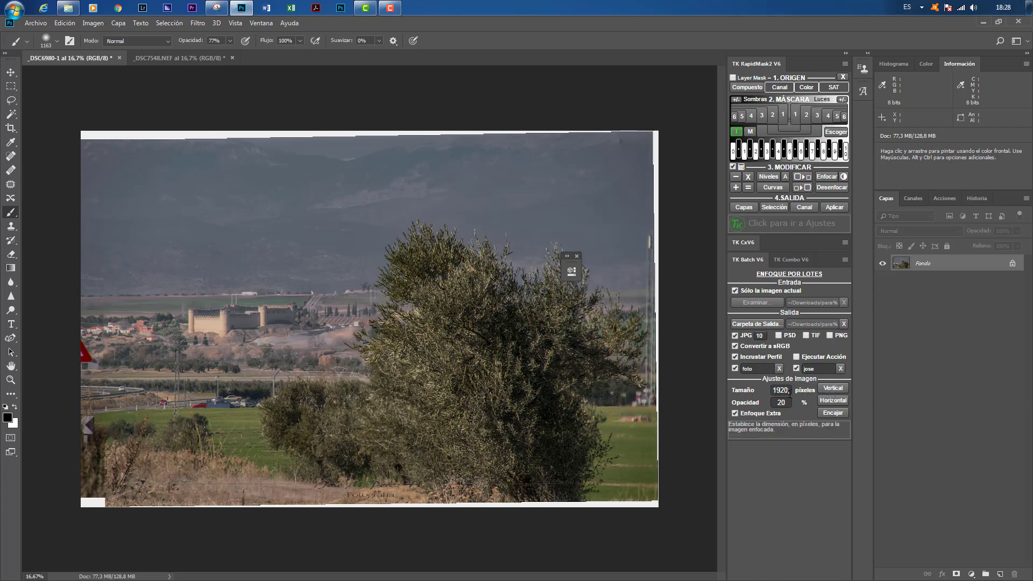
{"action": "left_click", "coordinate": [833, 401]}
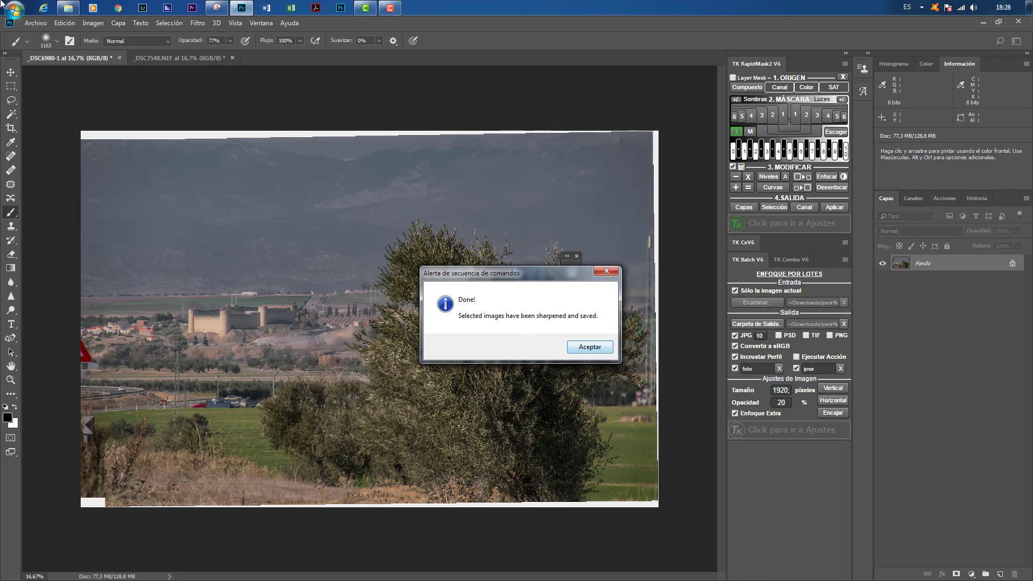
Step: Switch to Windows Explorer and examine the previews and dimensions of the two exported JPGs in the editadas folder
{"action": "left_click", "coordinate": [68, 9]}
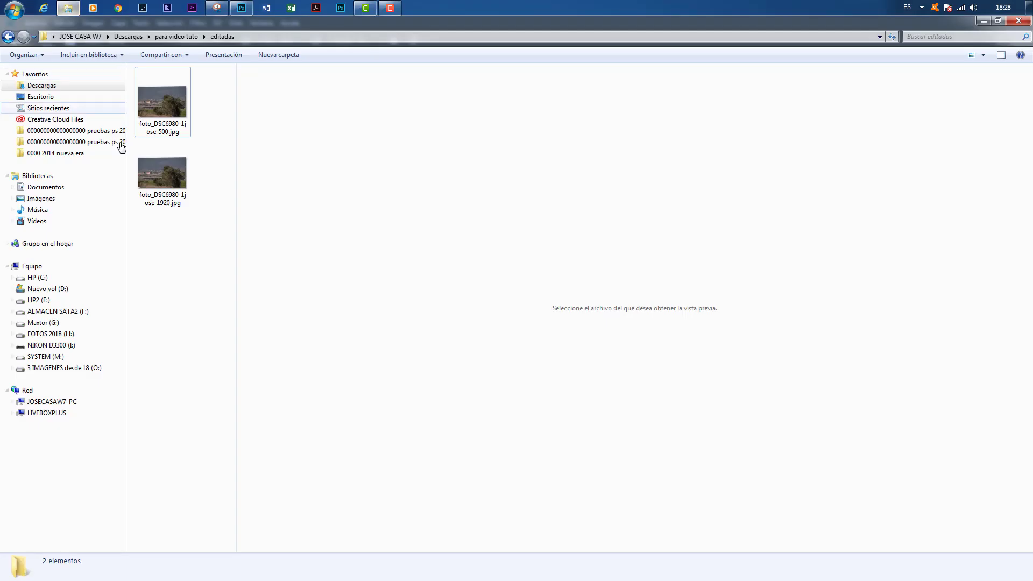
{"action": "mouse_move", "coordinate": [171, 110]}
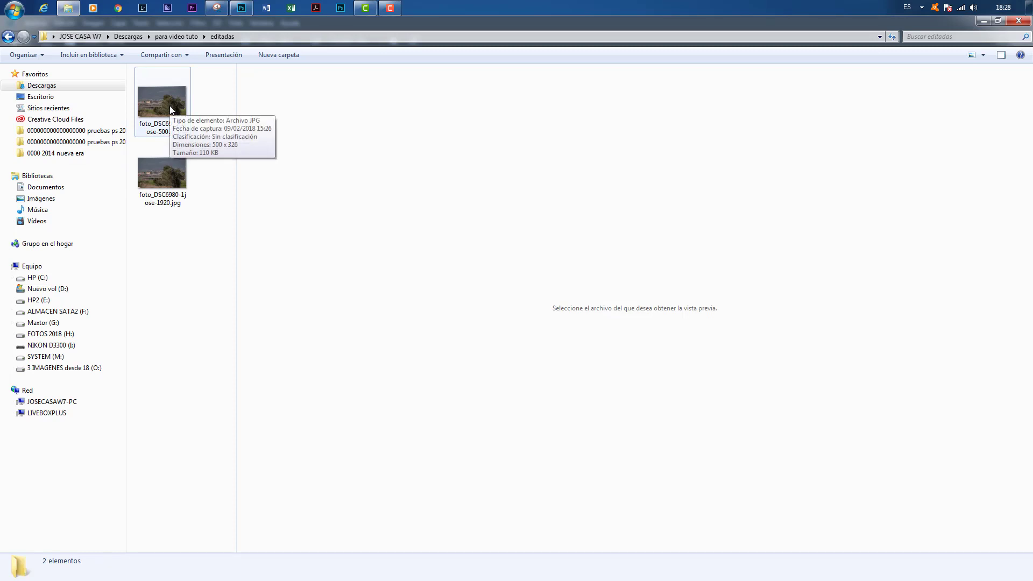
{"action": "left_click", "coordinate": [170, 110]}
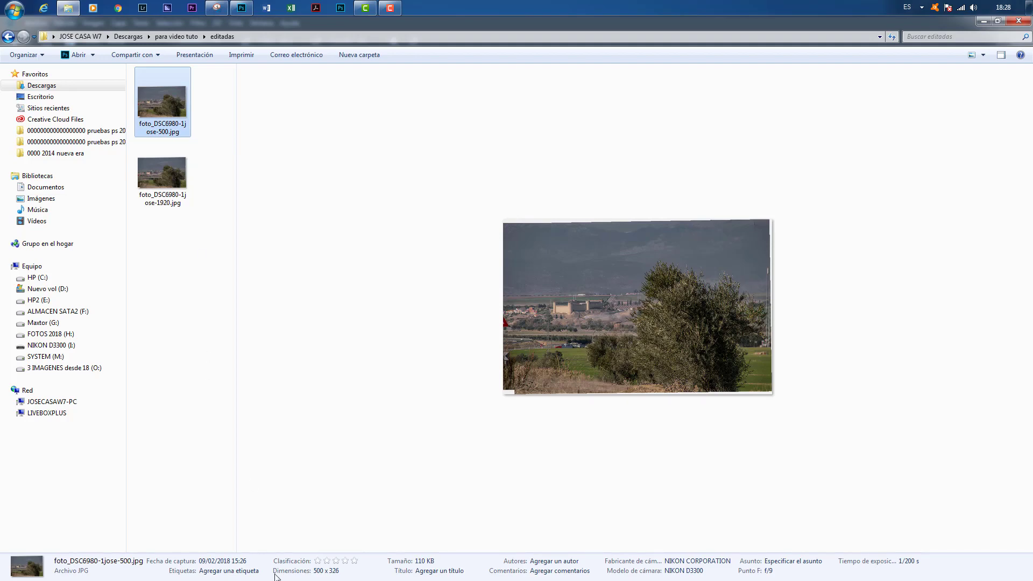
{"action": "left_click", "coordinate": [169, 175]}
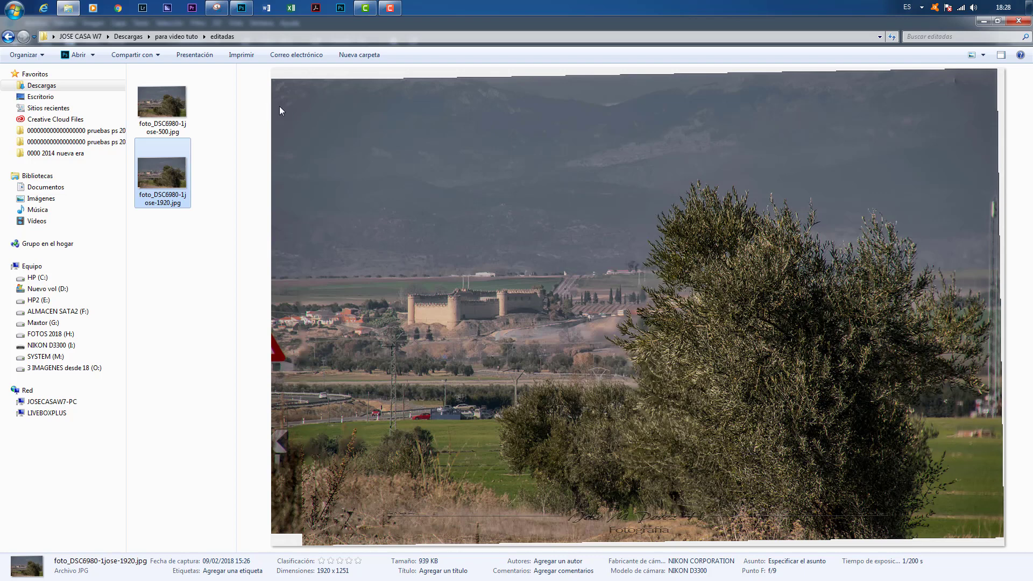
{"action": "left_click", "coordinate": [984, 22]}
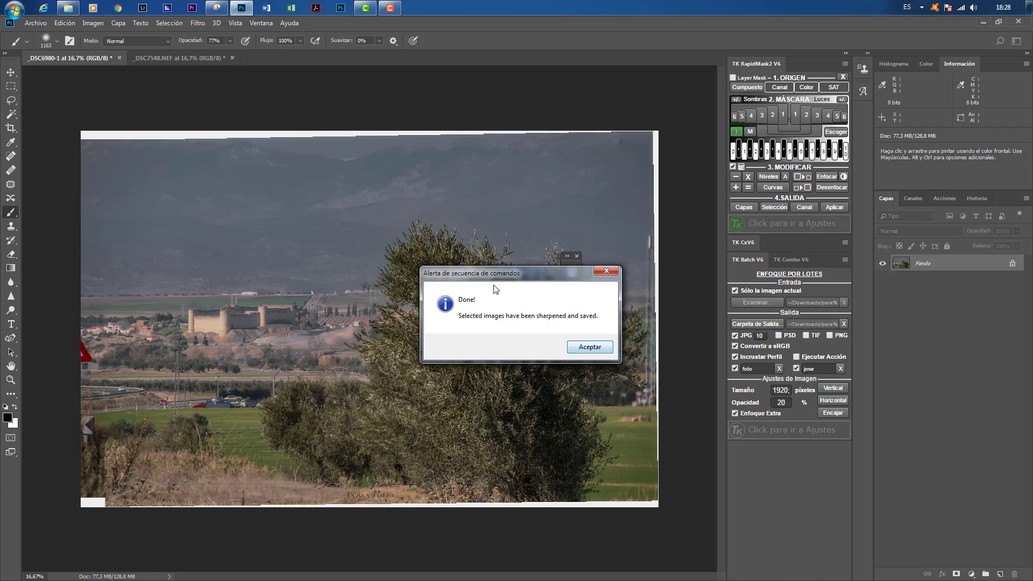
Step: Dismiss the batch completion message in Photoshop and review the exported files once more in Windows Explorer
{"action": "left_click", "coordinate": [590, 348]}
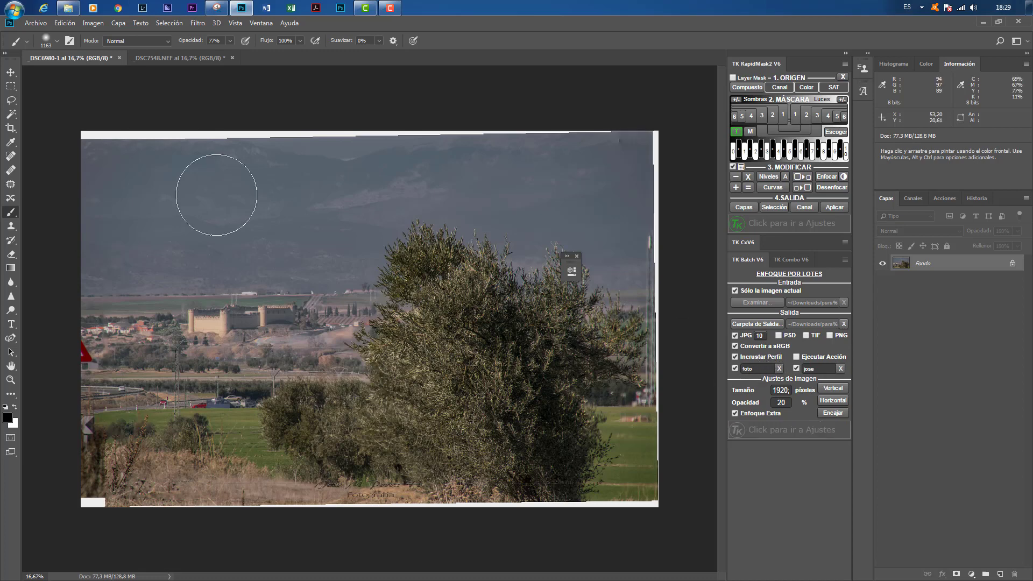
{"action": "left_click", "coordinate": [68, 12]}
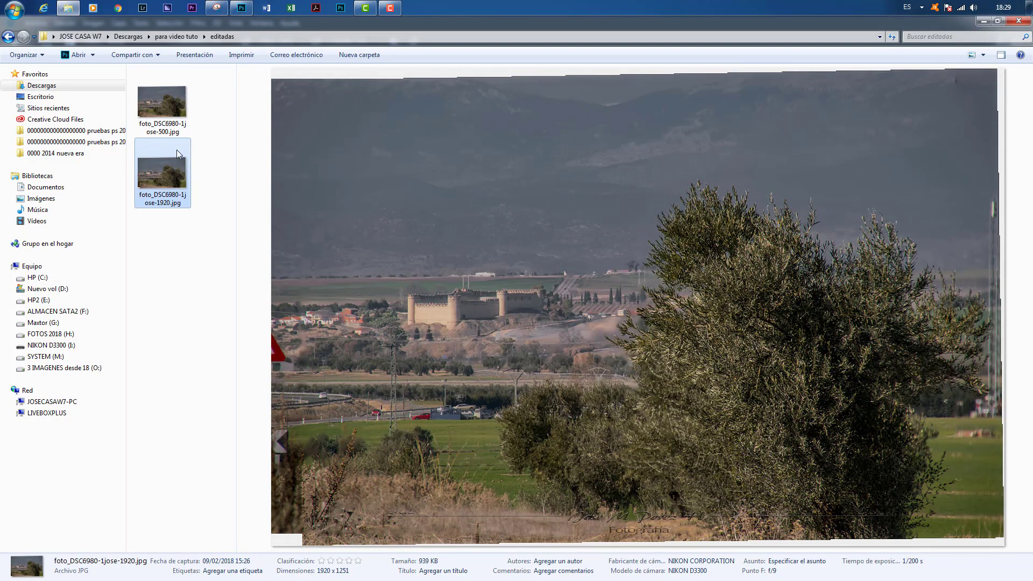
{"action": "left_click", "coordinate": [984, 20]}
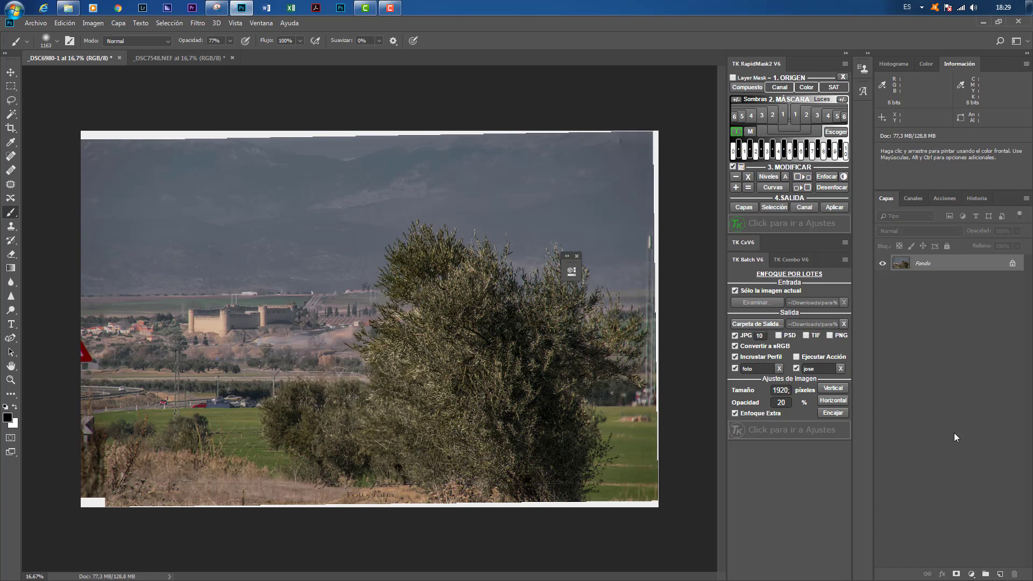
Step: Turn off Sólo la imagen actual in TK Batch and browse to the raws folder in the Open dialog
{"action": "left_click", "coordinate": [735, 289]}
{"action": "left_click", "coordinate": [32, 24]}
{"action": "left_click", "coordinate": [34, 47]}
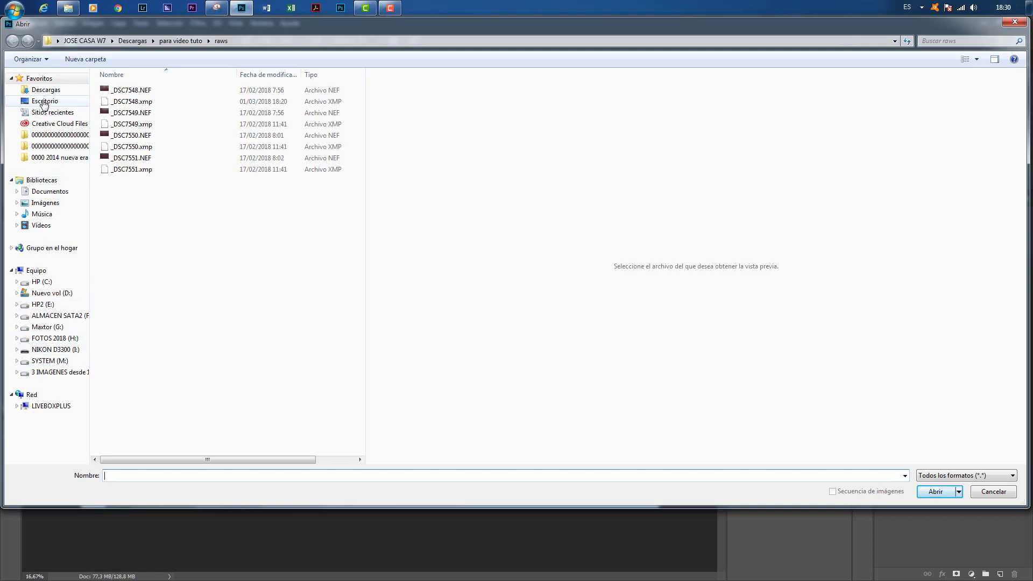
{"action": "left_click", "coordinate": [57, 91]}
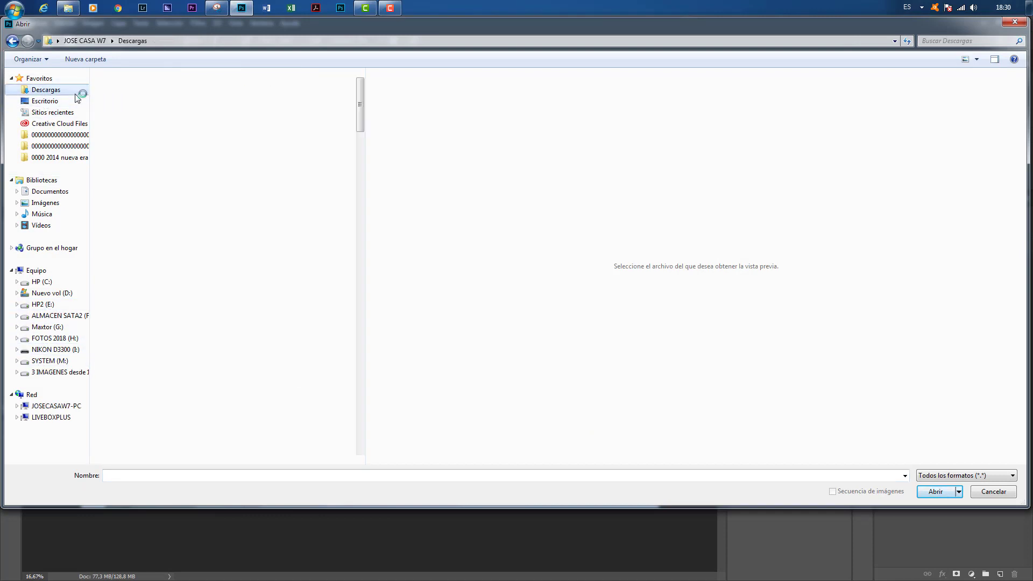
{"action": "double_click", "coordinate": [124, 111]}
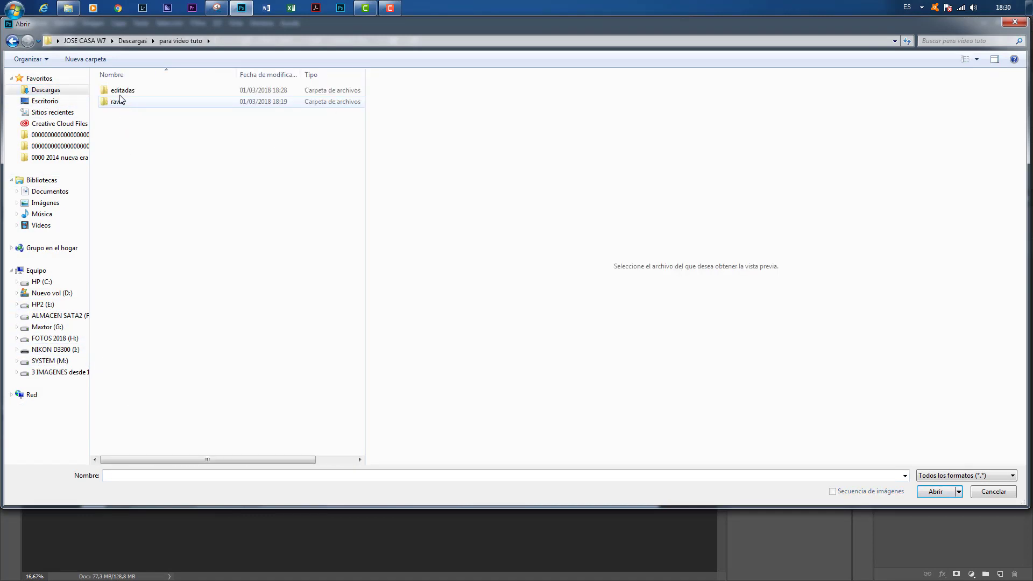
{"action": "double_click", "coordinate": [123, 102]}
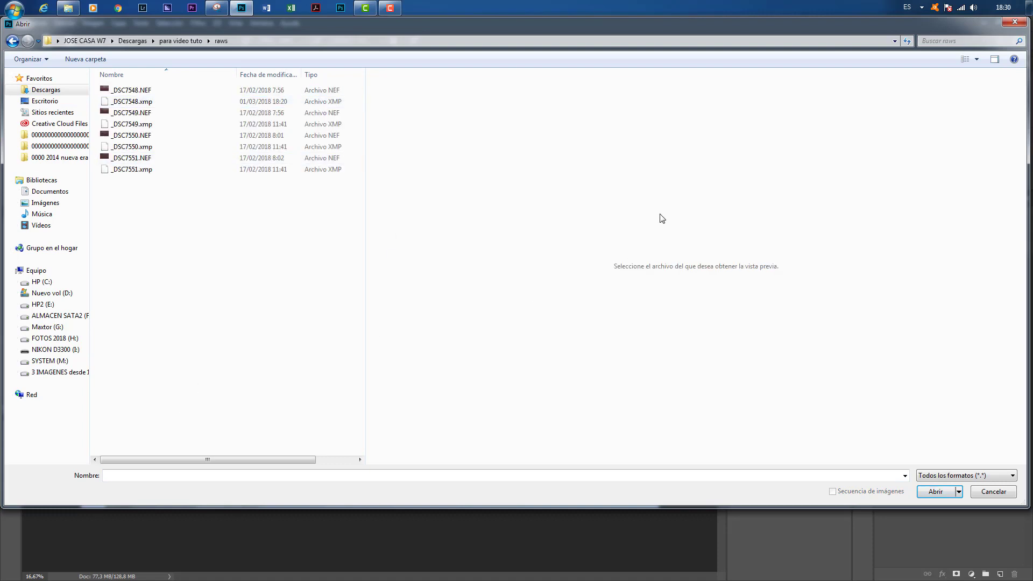
Step: Show the raws folder as extra large thumbnails, examine the NEF photos, and leave without opening any file
{"action": "left_click", "coordinate": [977, 60]}
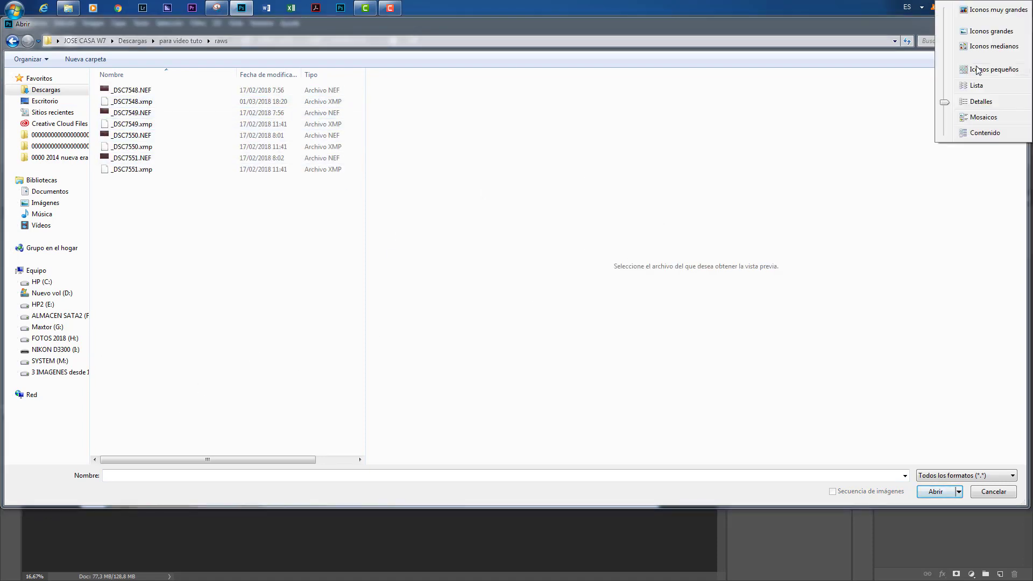
{"action": "left_click", "coordinate": [989, 10]}
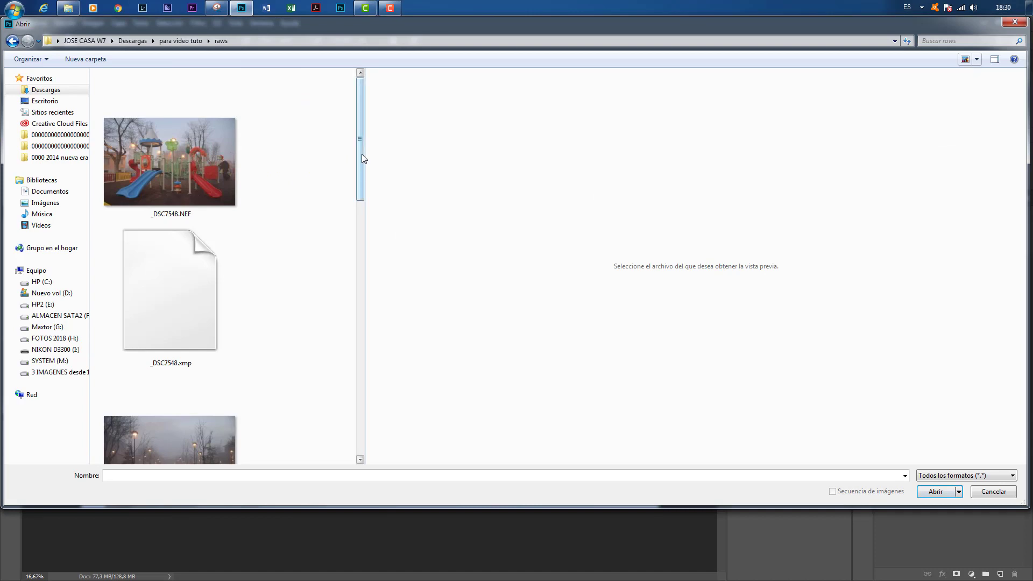
{"action": "left_click_drag", "start_coordinate": [361, 154], "coordinate": [364, 409]}
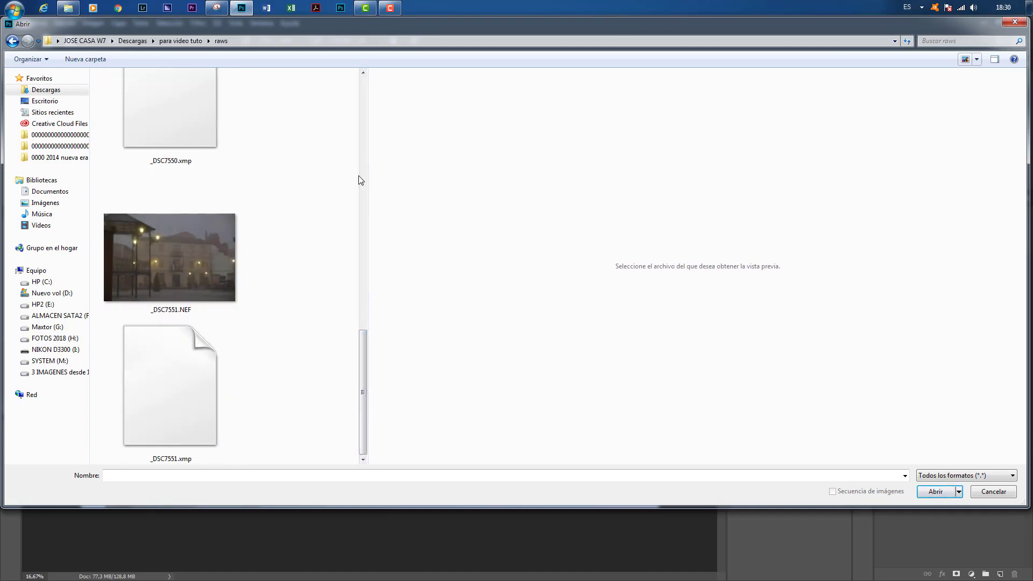
{"action": "left_click_drag", "start_coordinate": [364, 369], "coordinate": [349, 81]}
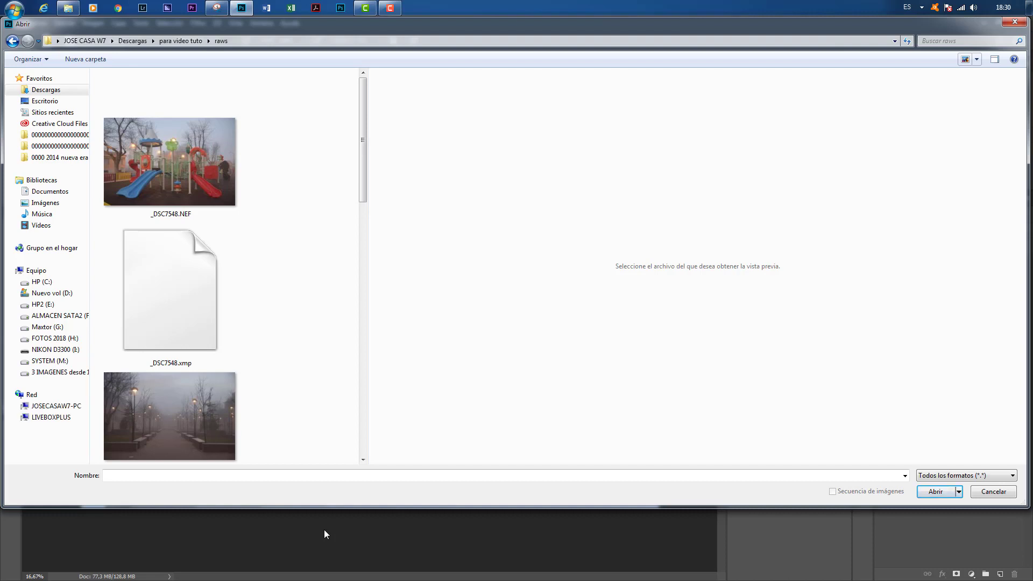
{"action": "left_click", "coordinate": [182, 157]}
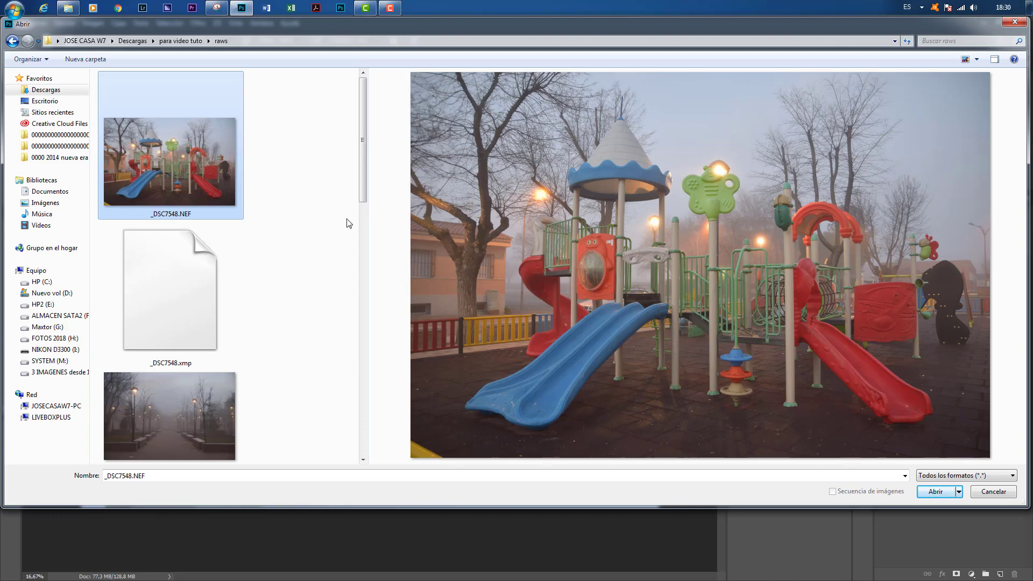
{"action": "left_click_drag", "start_coordinate": [363, 191], "coordinate": [362, 255]}
{"action": "left_click_drag", "start_coordinate": [358, 269], "coordinate": [353, 389]}
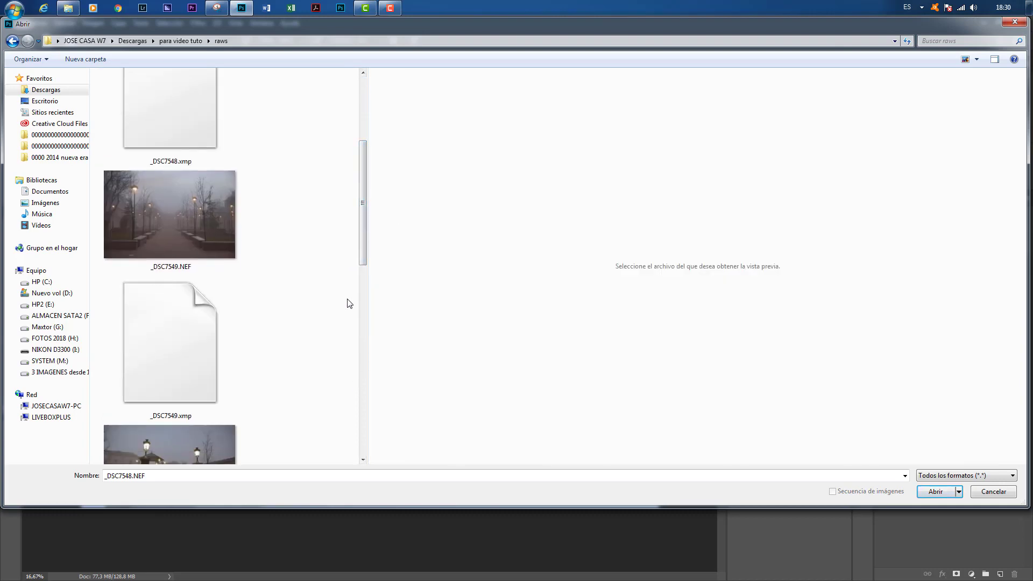
{"action": "left_click_drag", "start_coordinate": [364, 260], "coordinate": [366, 456]}
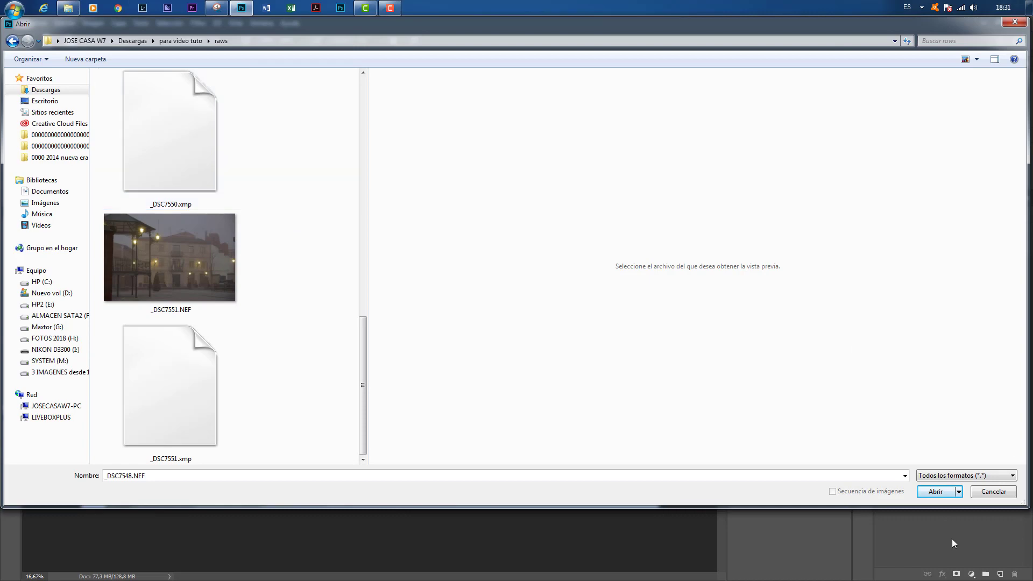
{"action": "left_click", "coordinate": [1003, 491]}
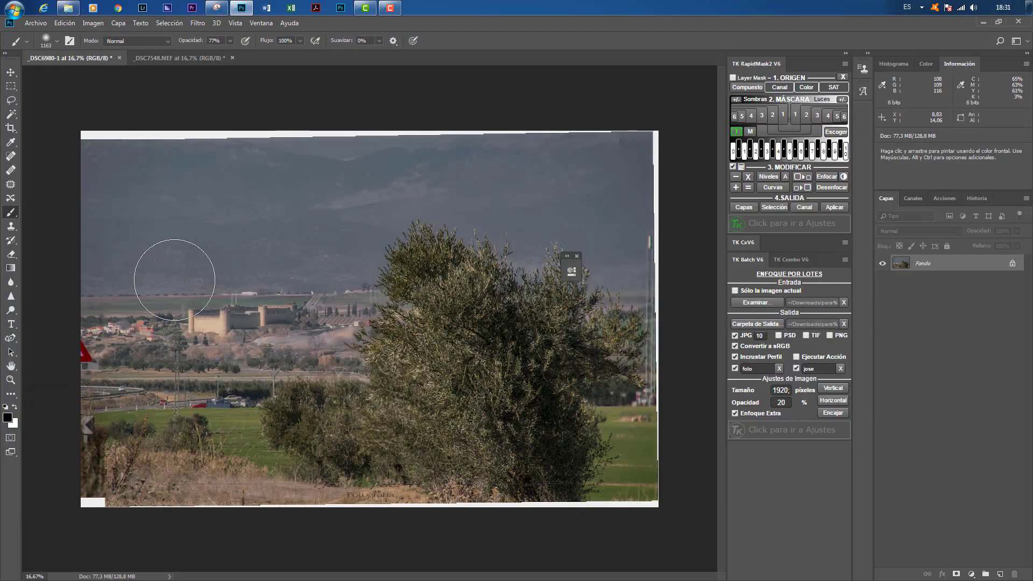
Step: Switch to the _DSC7548.NEF image and choose raws as the batch input folder and editadas as the output folder
{"action": "left_click", "coordinate": [187, 58]}
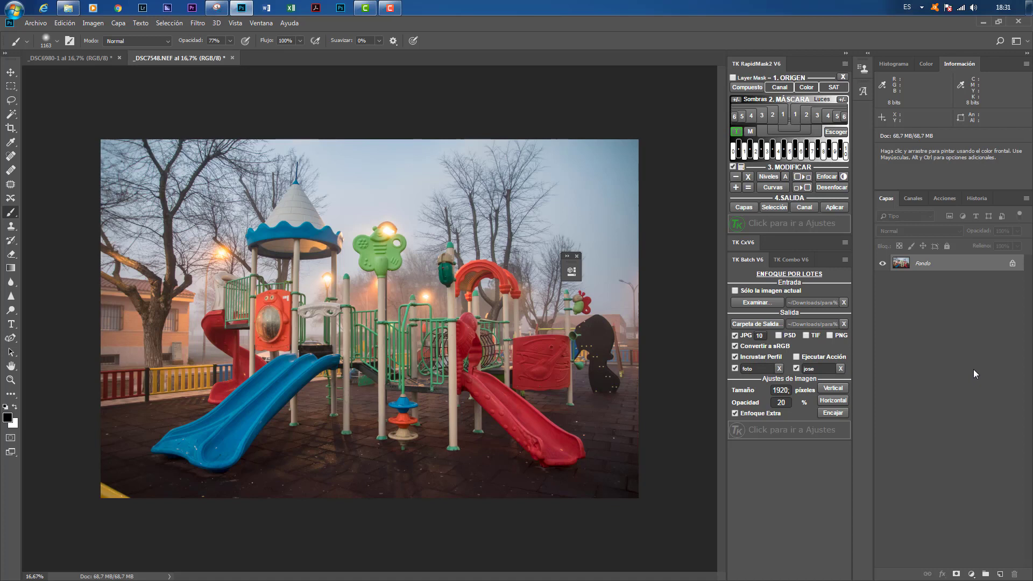
{"action": "left_click", "coordinate": [759, 304]}
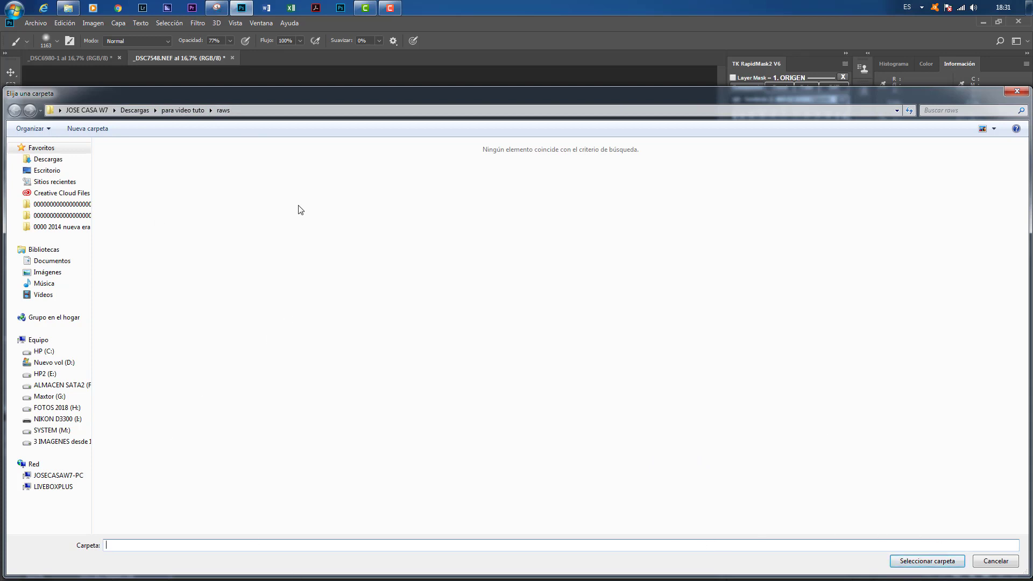
{"action": "left_click", "coordinate": [945, 562]}
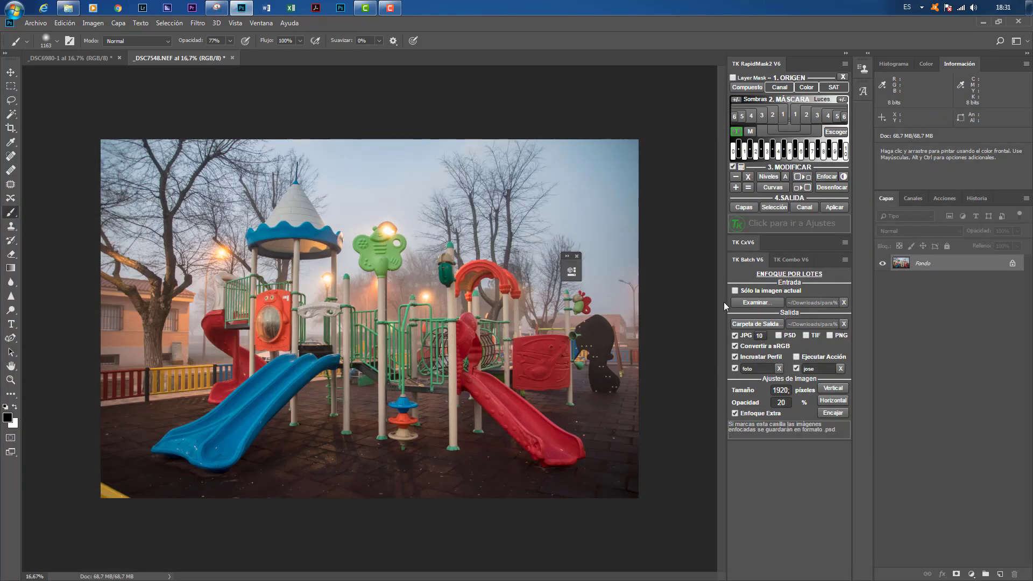
{"action": "left_click", "coordinate": [749, 325]}
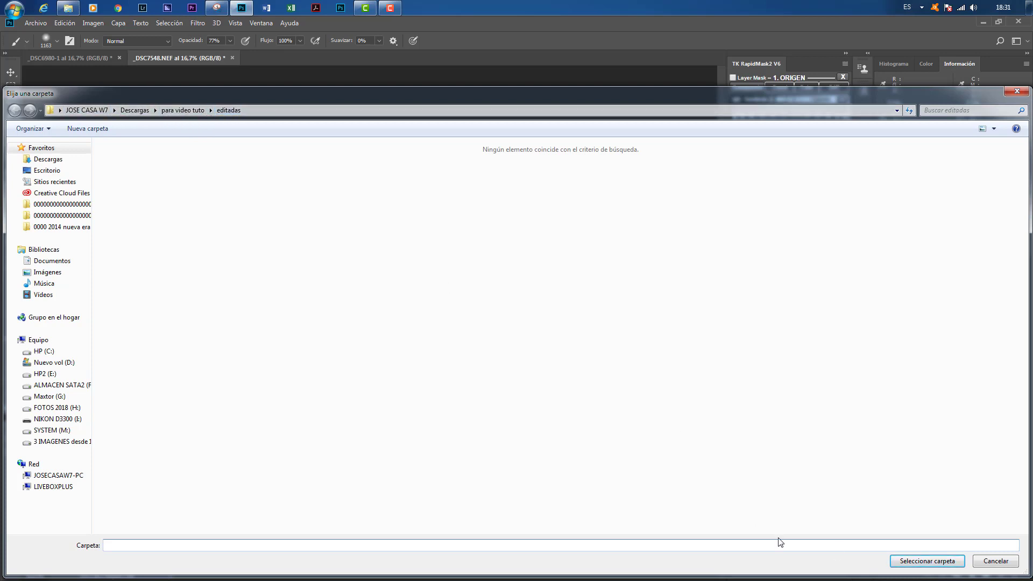
{"action": "left_click", "coordinate": [928, 561]}
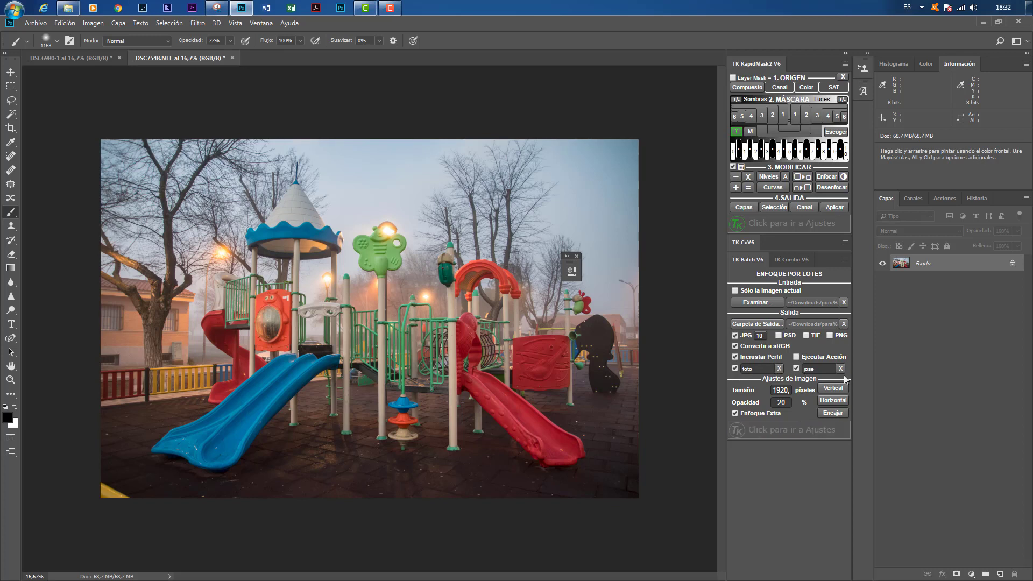
Step: Turn off Enfoque Extra and turn on Ejecutar Acción in the TK Batch settings
{"action": "left_click", "coordinate": [757, 370]}
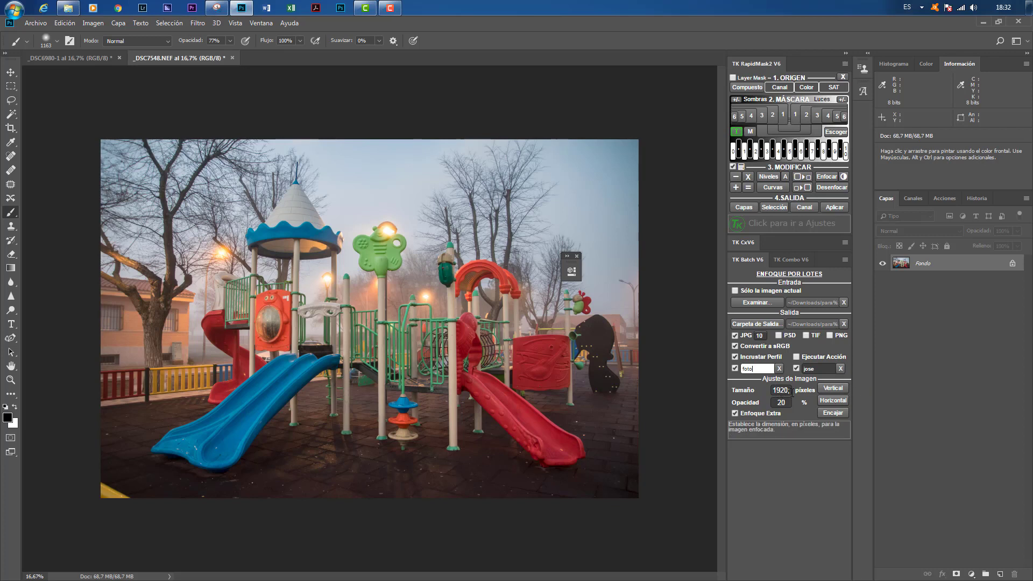
{"action": "left_click", "coordinate": [735, 414]}
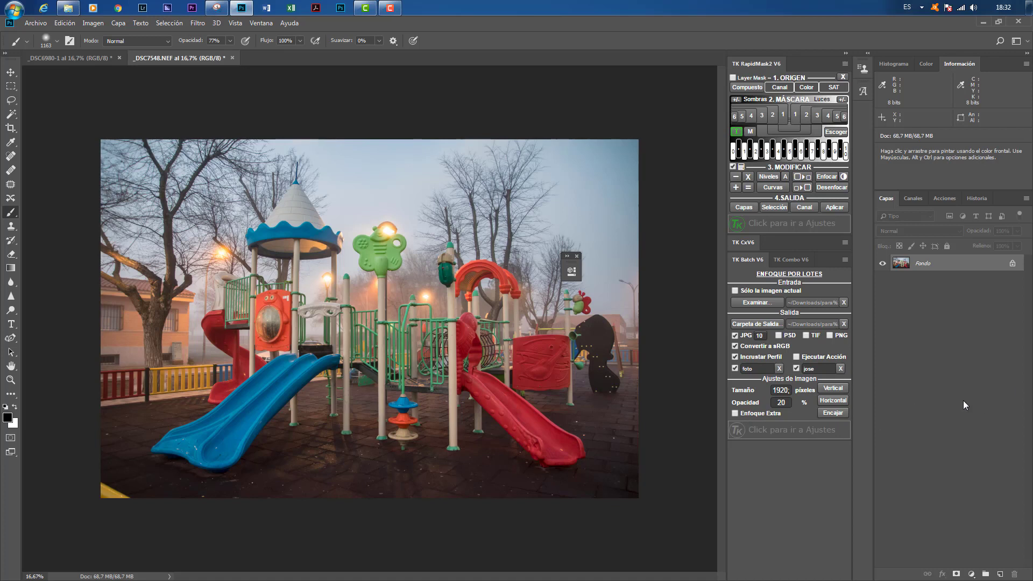
{"action": "left_click", "coordinate": [796, 357]}
Step: Replace the command inside Post-Sharpen Action by deleting it and recording a playback of the niebla fuensa simple action
{"action": "left_click", "coordinate": [939, 203]}
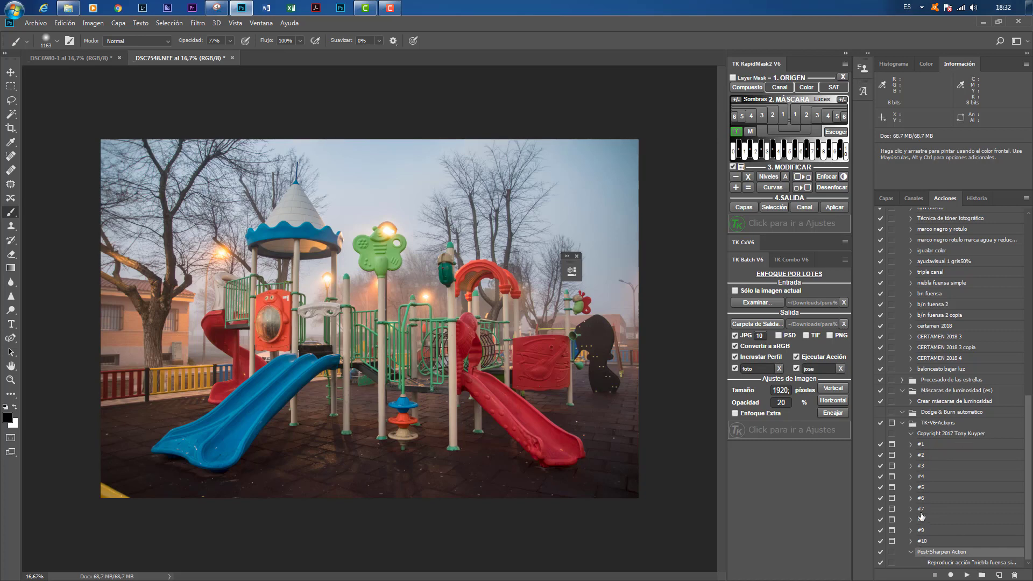
{"action": "left_click_drag", "start_coordinate": [957, 565], "coordinate": [1016, 576]}
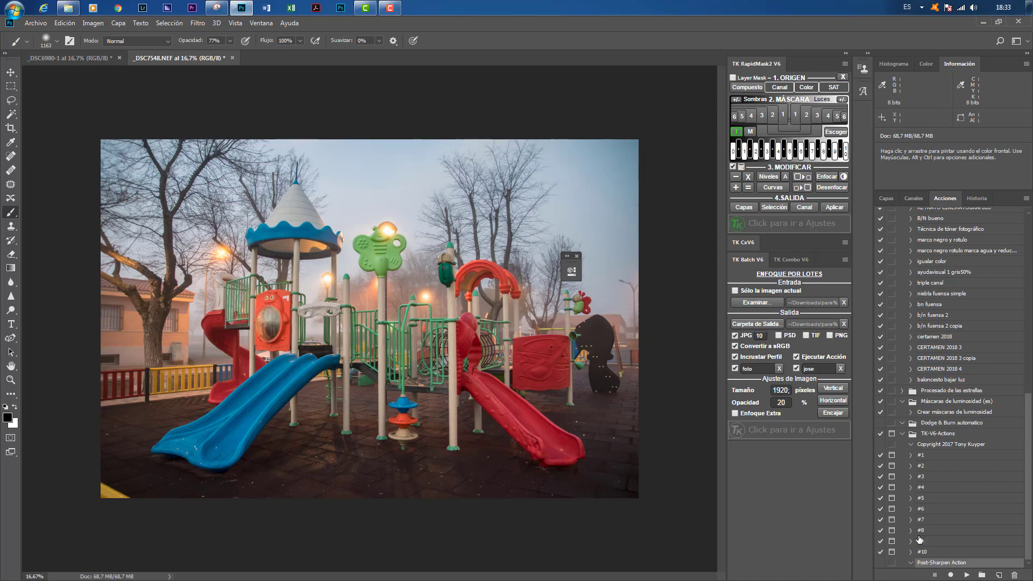
{"action": "left_click", "coordinate": [951, 575]}
{"action": "left_click", "coordinate": [958, 293]}
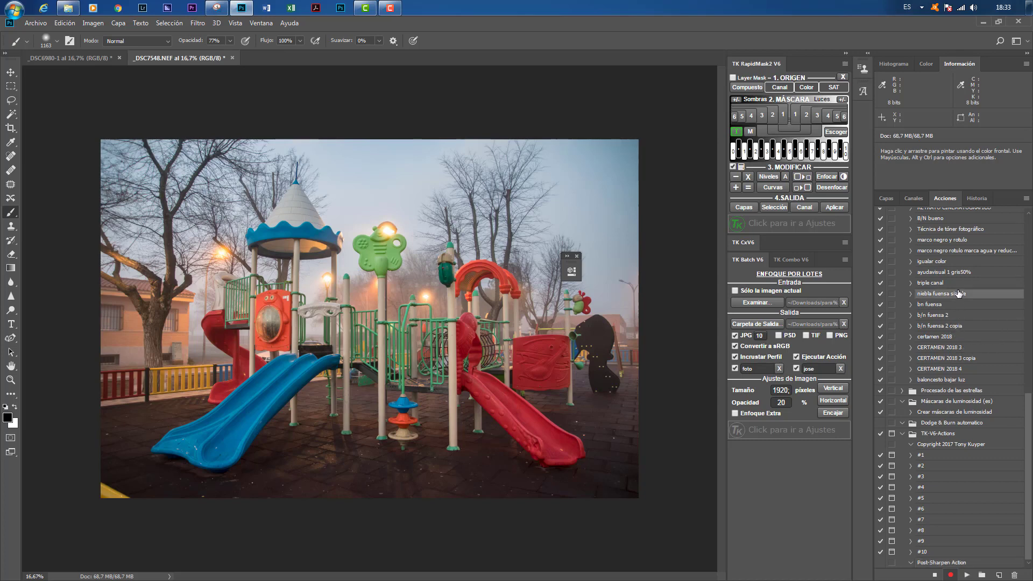
{"action": "left_click", "coordinate": [967, 576]}
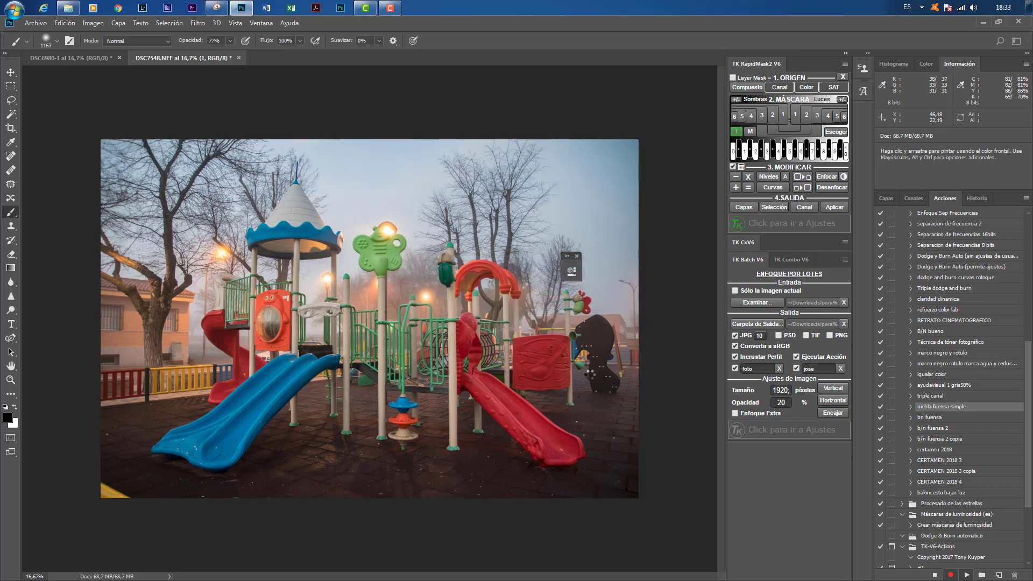
{"action": "scroll", "coordinate": [949, 388], "scroll_direction": "up", "scroll_amount": 3}
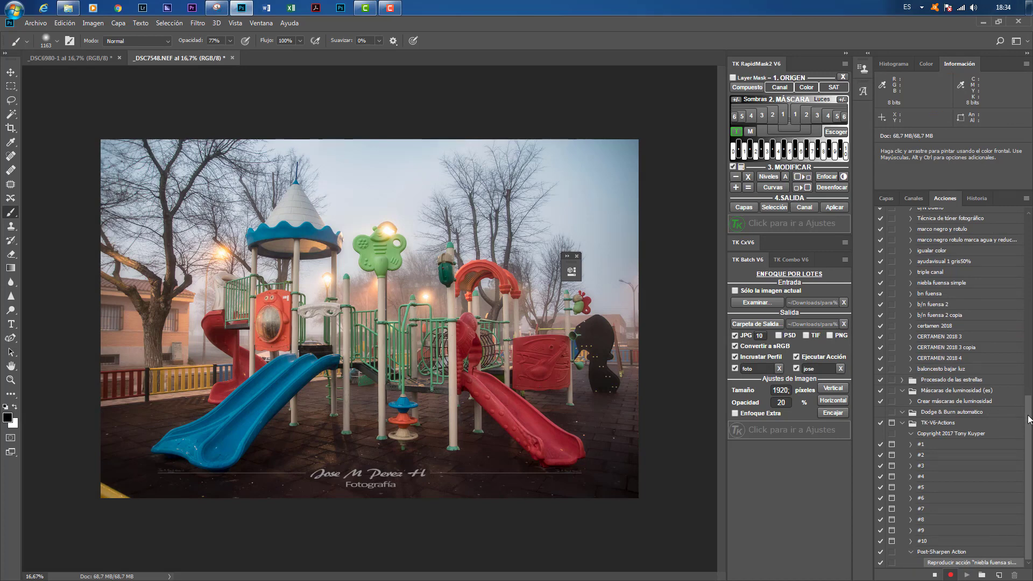
{"action": "left_click", "coordinate": [935, 576]}
Step: Select Post-Sharpen Action and revert the image to its original _DSC7548.NEF history snapshot
{"action": "left_click_drag", "start_coordinate": [1028, 412], "coordinate": [1027, 364]}
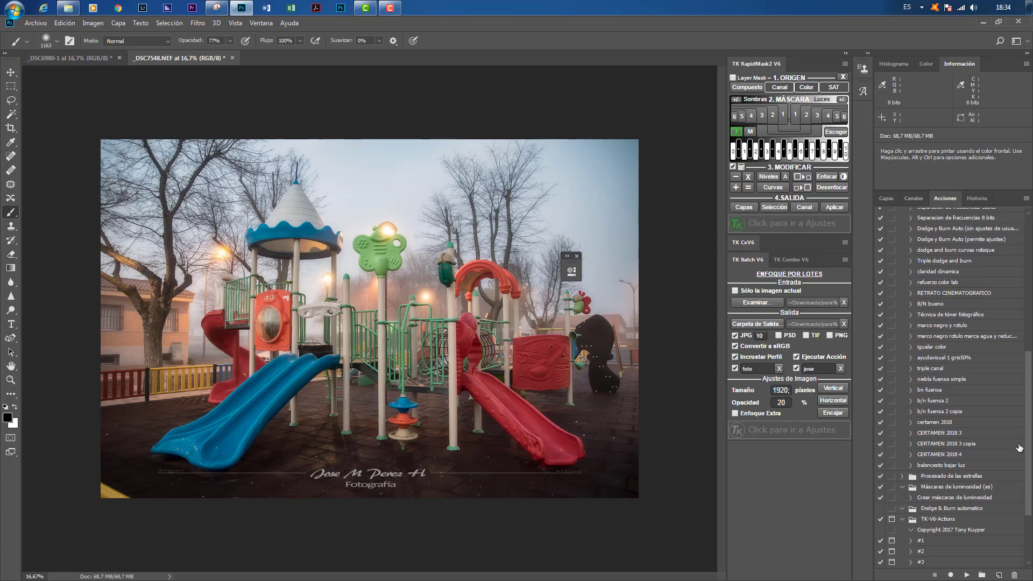
{"action": "scroll", "coordinate": [1028, 455], "scroll_direction": "down", "scroll_amount": 3}
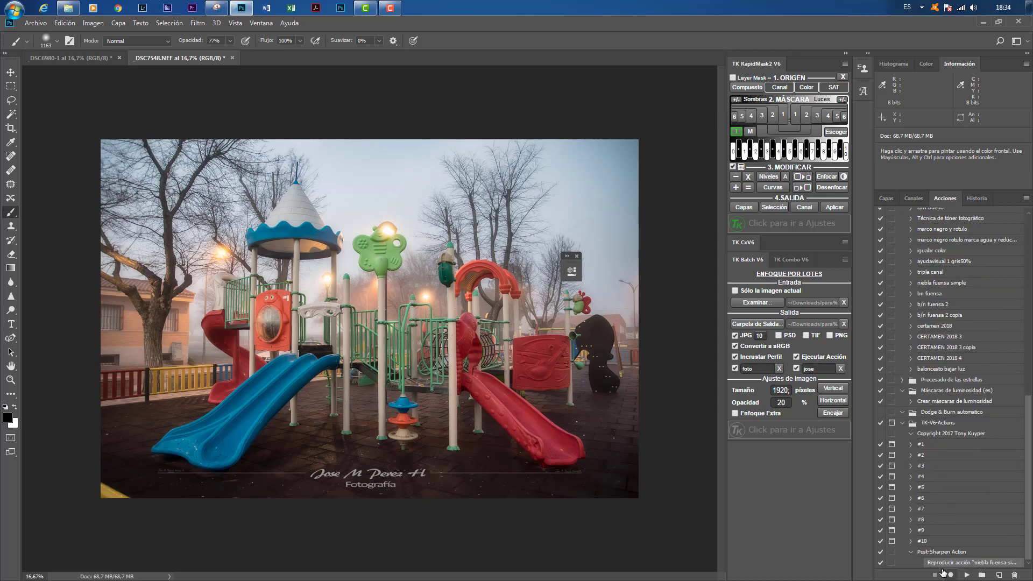
{"action": "left_click", "coordinate": [922, 554]}
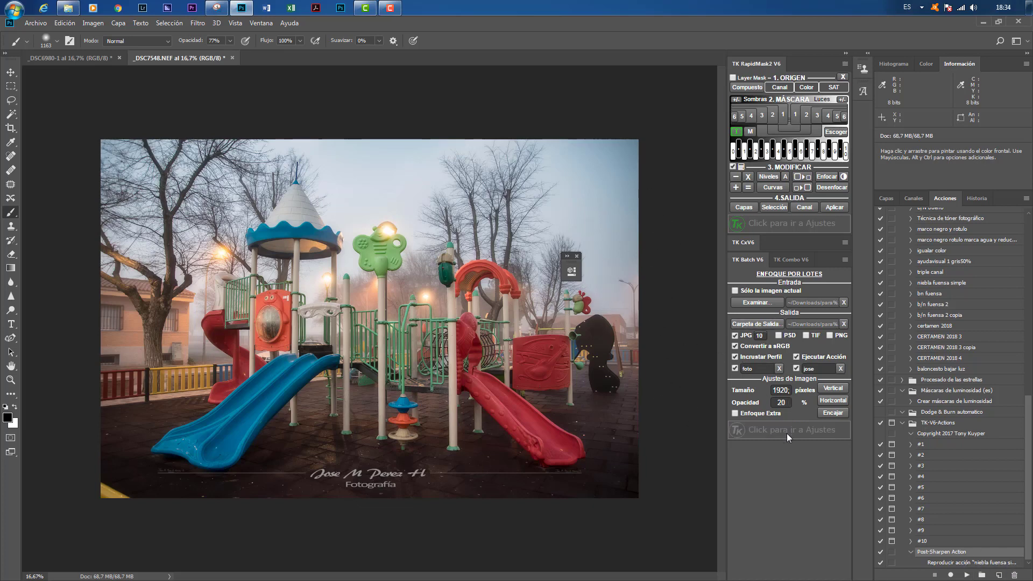
{"action": "left_click", "coordinate": [977, 199]}
{"action": "left_click_drag", "start_coordinate": [1029, 401], "coordinate": [1028, 236]}
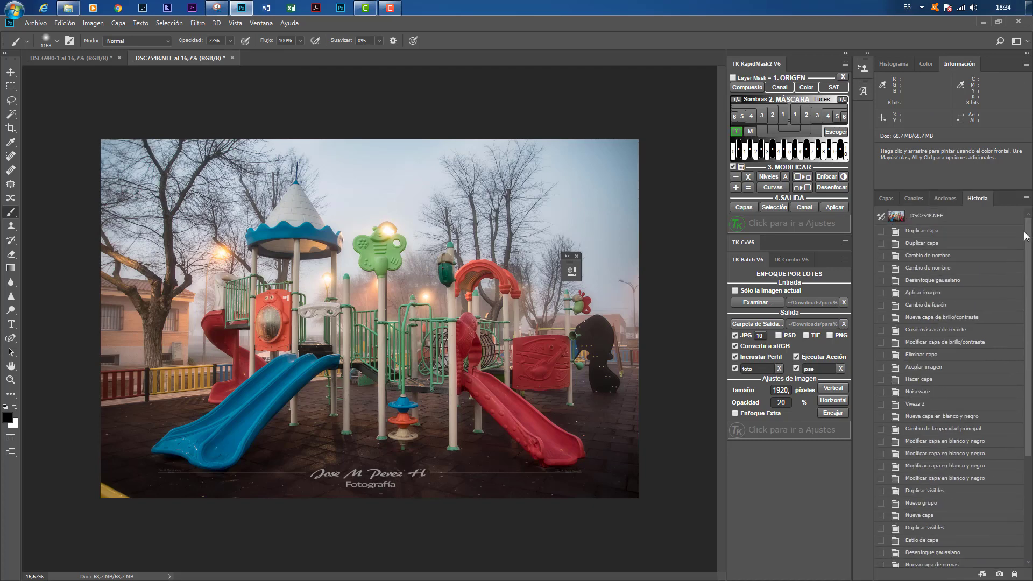
{"action": "left_click", "coordinate": [926, 215]}
{"action": "left_click", "coordinate": [886, 199]}
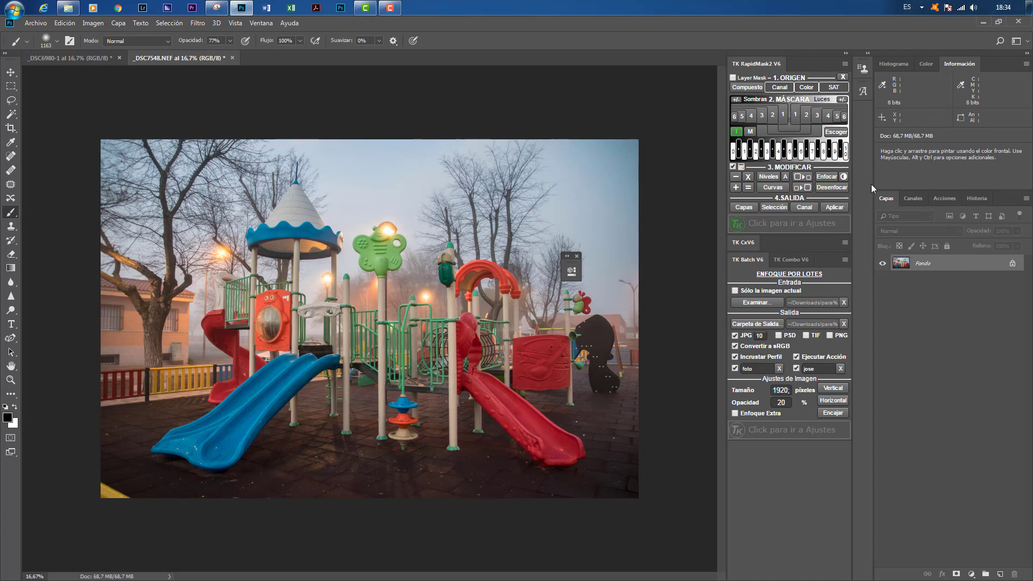
Step: Compare the final Acoplar imagen history state with the original snapshot, return to the original, and show the recorded actions
{"action": "left_click", "coordinate": [978, 199]}
{"action": "left_click_drag", "start_coordinate": [1029, 329], "coordinate": [1028, 438]}
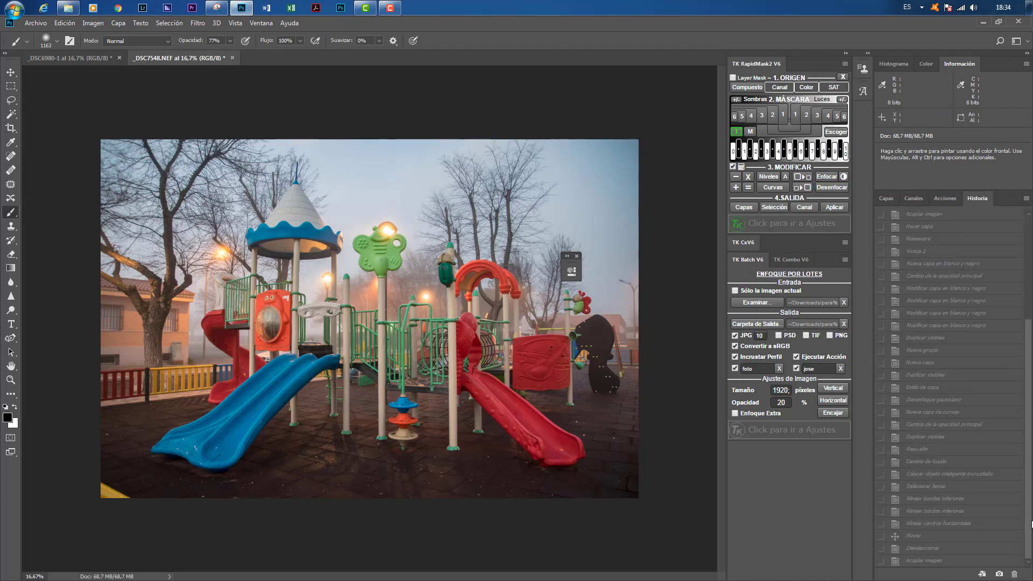
{"action": "left_click", "coordinate": [956, 561]}
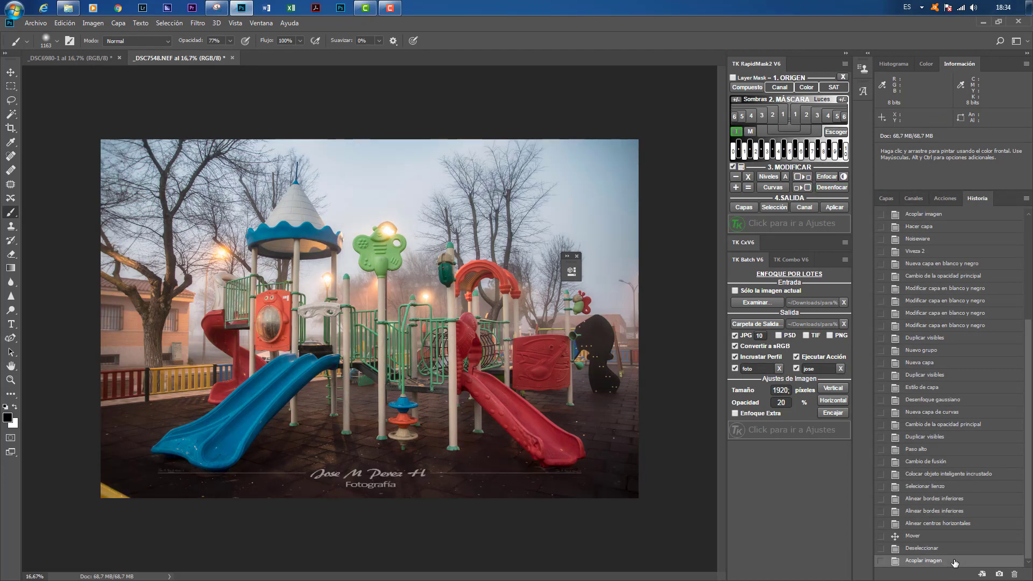
{"action": "scroll", "coordinate": [1008, 293], "scroll_direction": "up", "scroll_amount": 5}
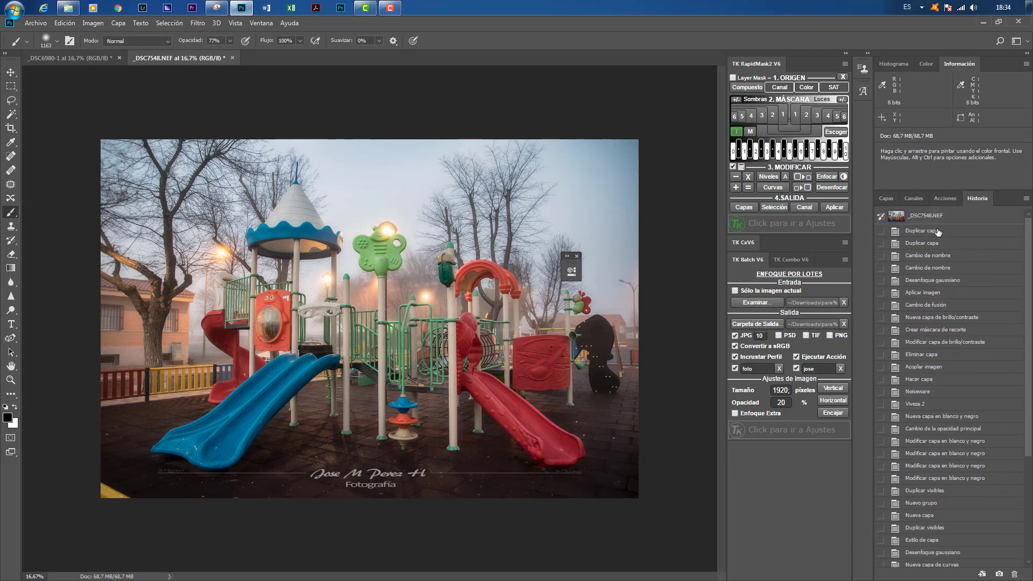
{"action": "left_click", "coordinate": [906, 217]}
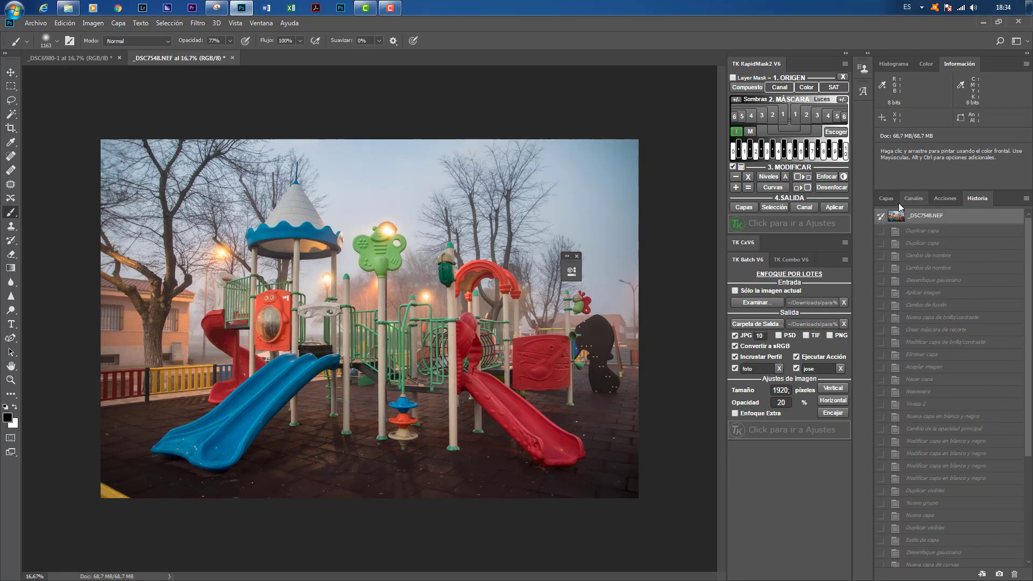
{"action": "left_click", "coordinate": [885, 200]}
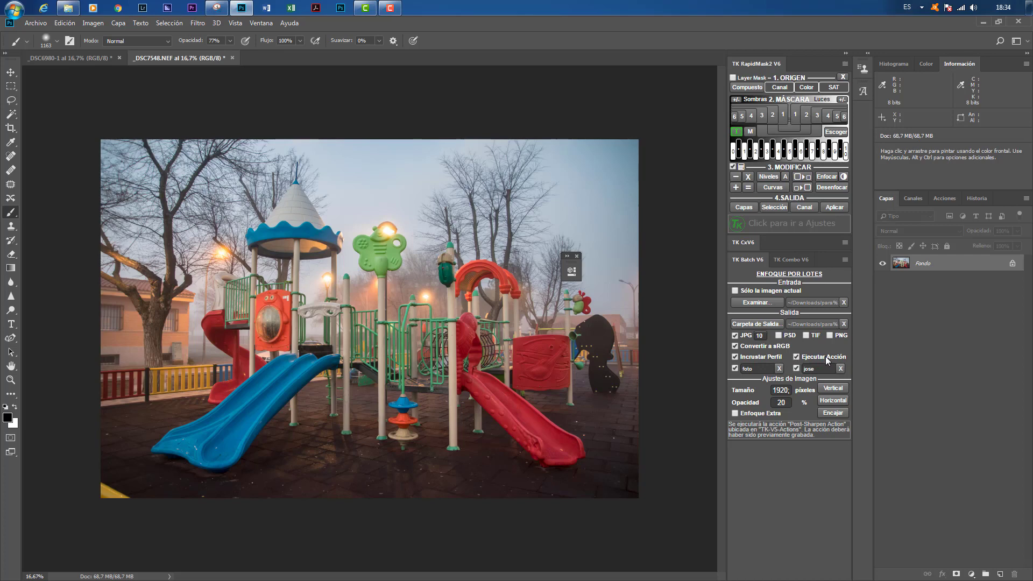
{"action": "left_click", "coordinate": [945, 198]}
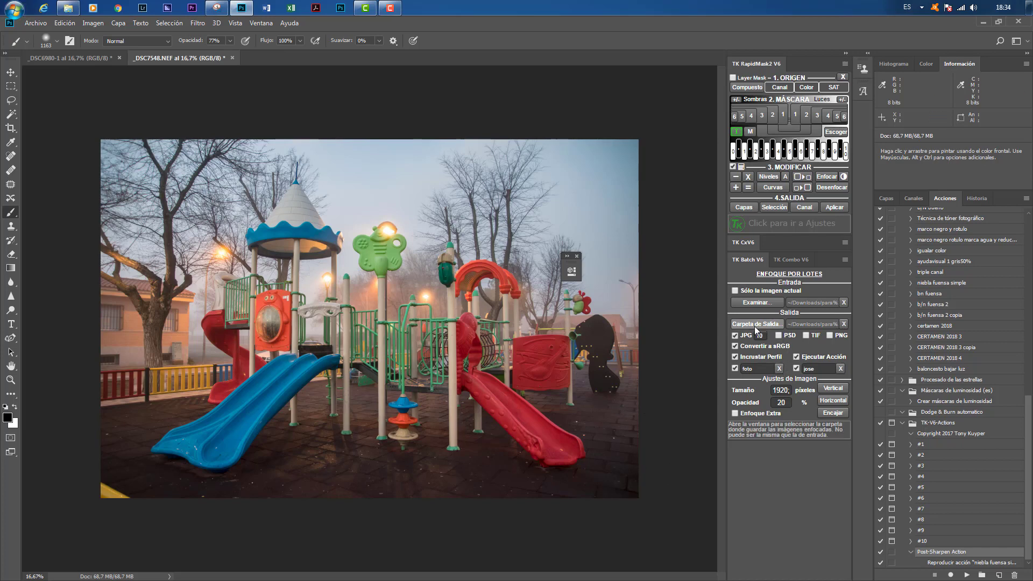
Step: Switch to File Explorer and check the editadas and raws folders inside para video tuto, previewing _DSC7548.NEF
{"action": "left_click", "coordinate": [70, 9]}
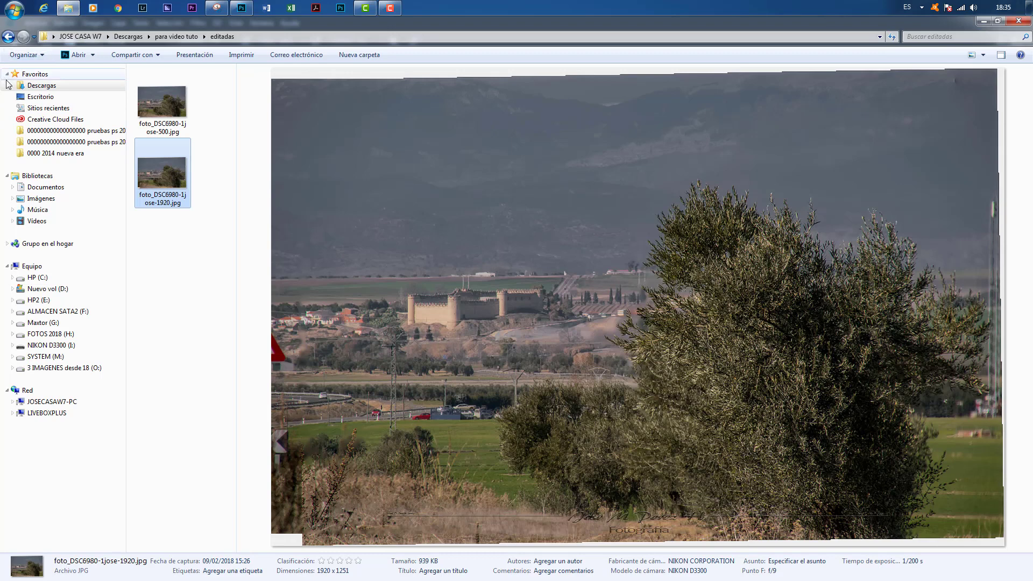
{"action": "left_click", "coordinate": [42, 88]}
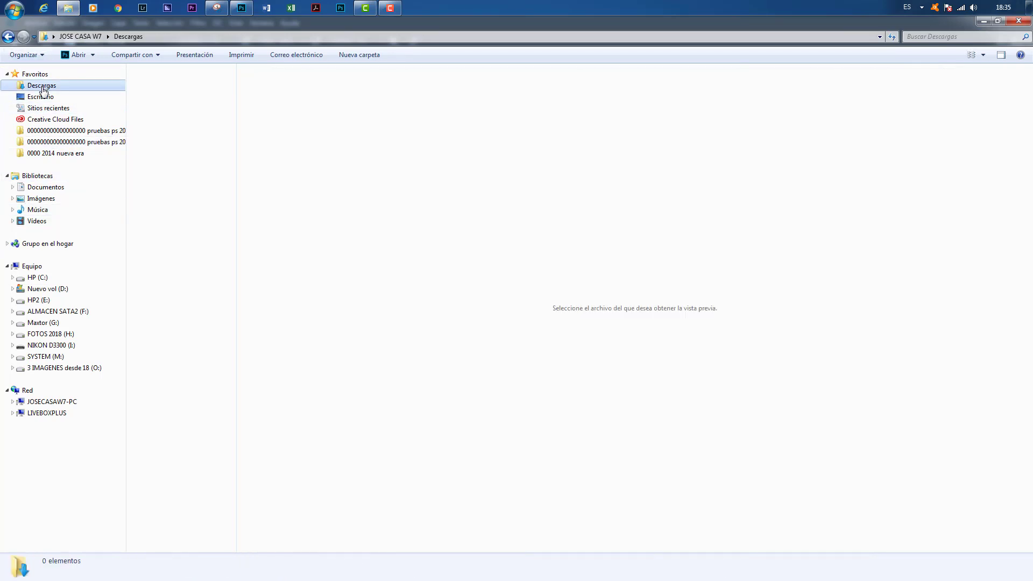
{"action": "double_click", "coordinate": [153, 76]}
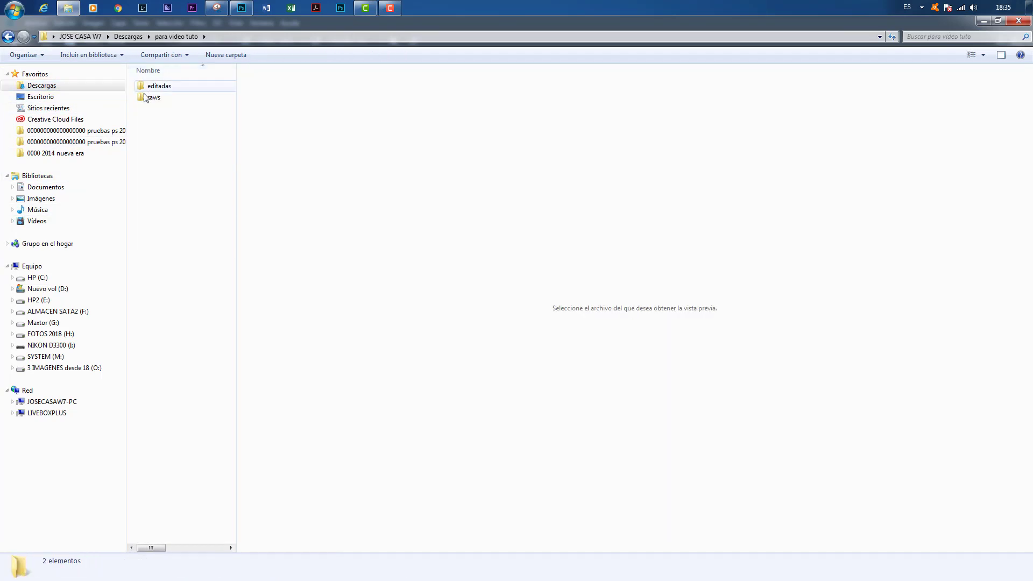
{"action": "double_click", "coordinate": [157, 86]}
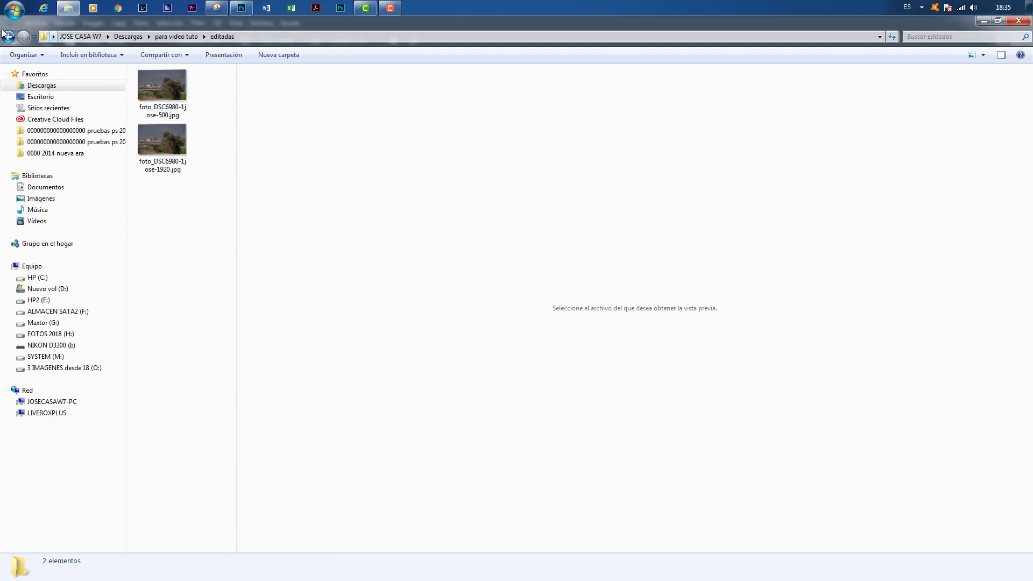
{"action": "left_click", "coordinate": [5, 35]}
{"action": "double_click", "coordinate": [153, 98]}
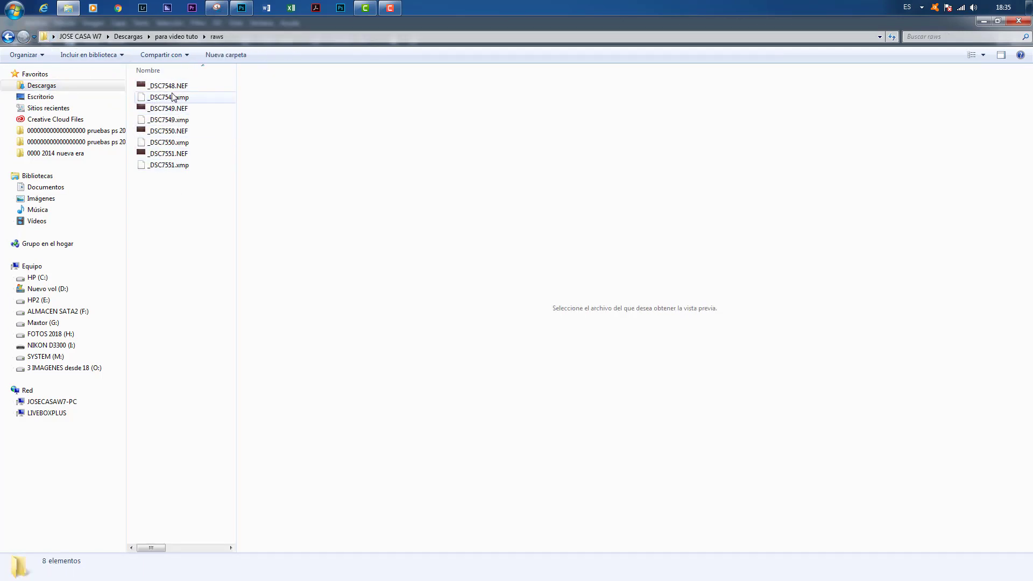
{"action": "left_click", "coordinate": [168, 87]}
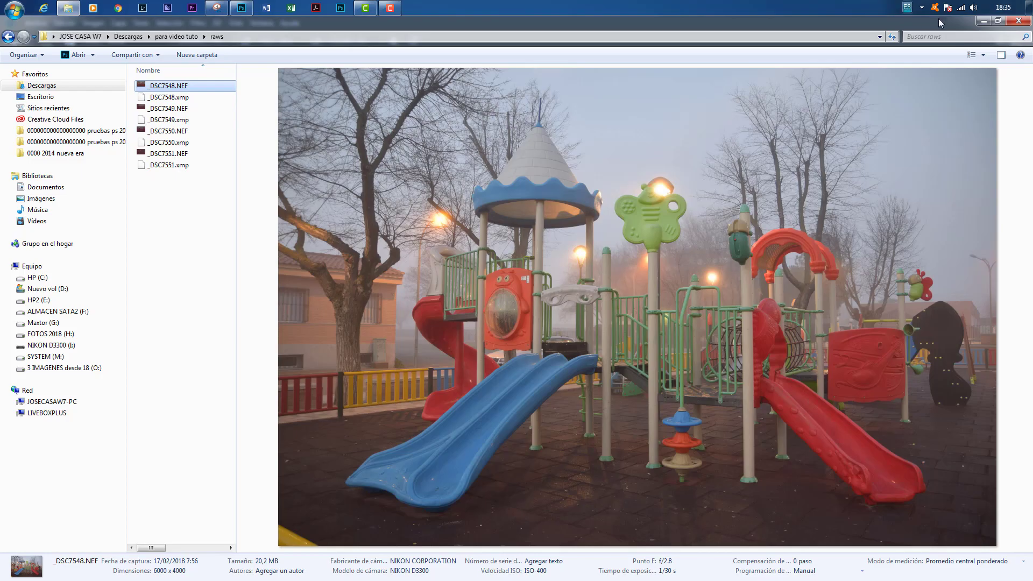
Step: Return to Photoshop and run the TK Batch sharpening on the selected input folder with the Horizontal option
{"action": "left_click", "coordinate": [984, 21]}
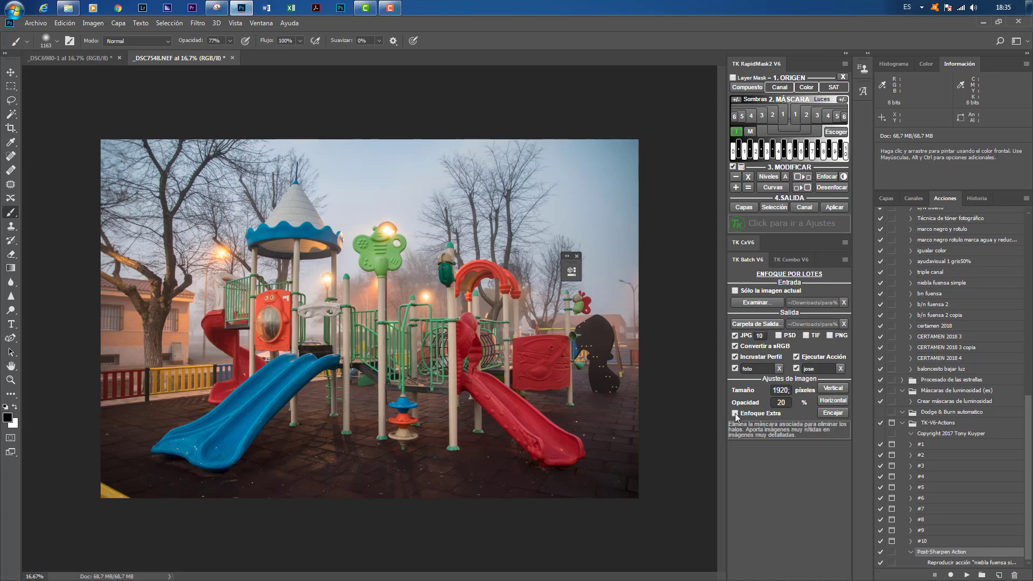
{"action": "left_click", "coordinate": [833, 400]}
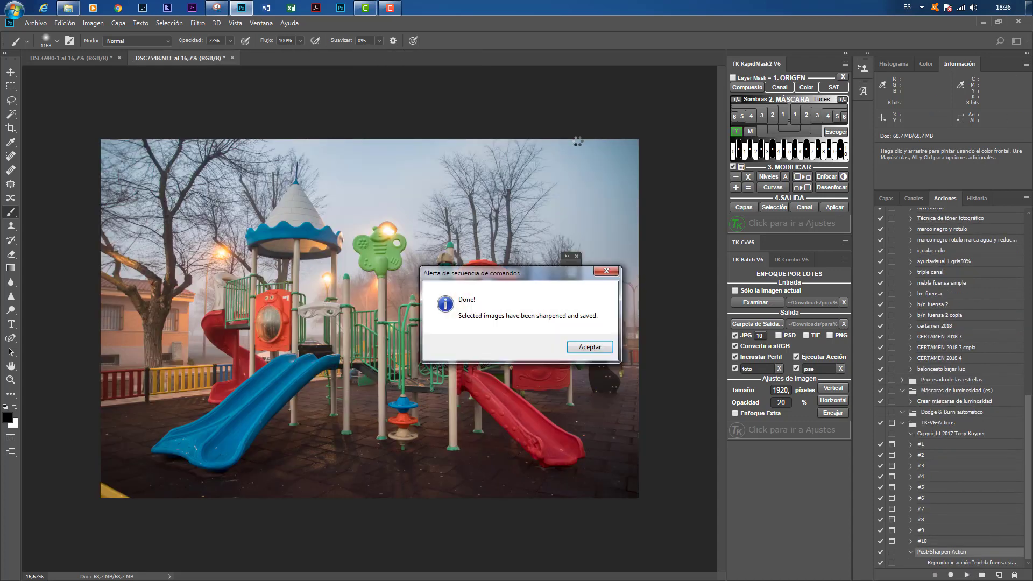
{"action": "left_click", "coordinate": [589, 347]}
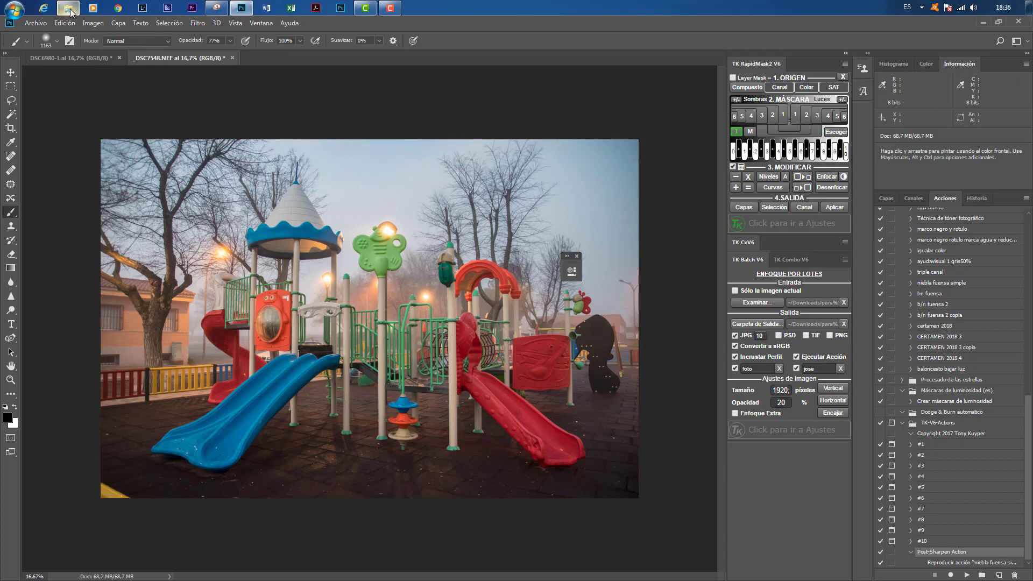
Step: Switch to File Explorer, open the editadas folder and preview the exported playground images in 1920 and 500 pixel sizes
{"action": "left_click", "coordinate": [24, 74]}
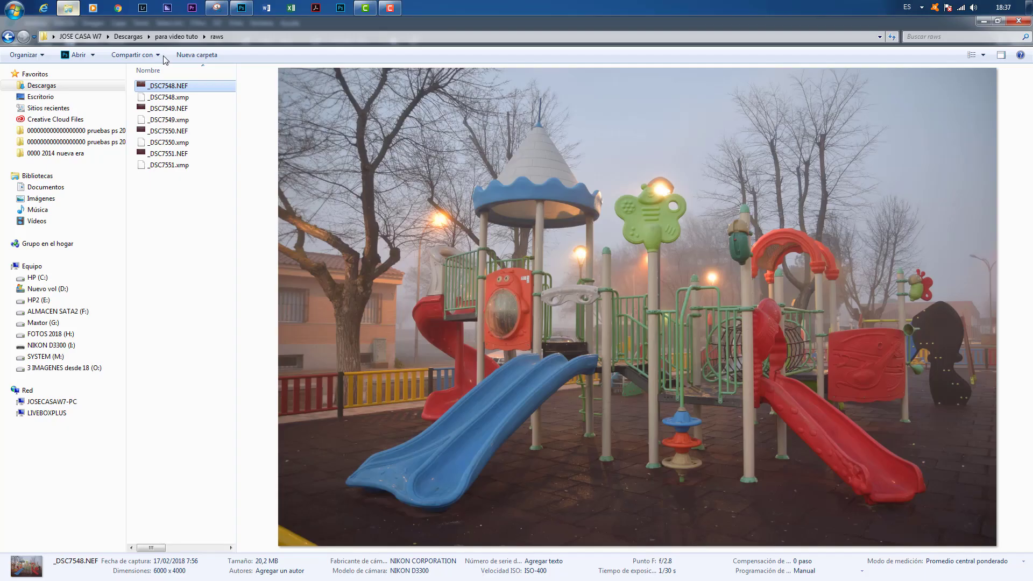
{"action": "left_click", "coordinate": [8, 36]}
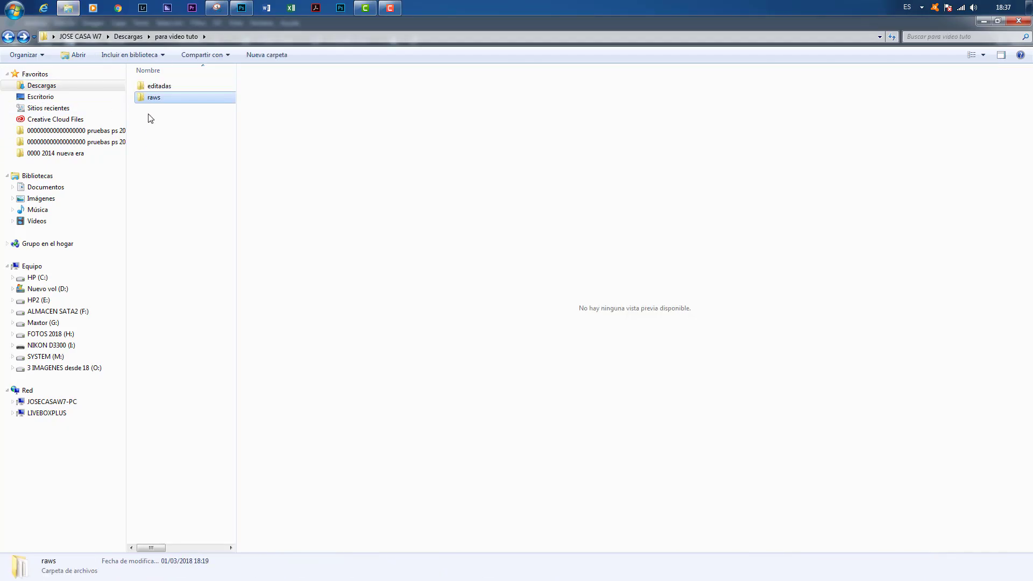
{"action": "double_click", "coordinate": [161, 87]}
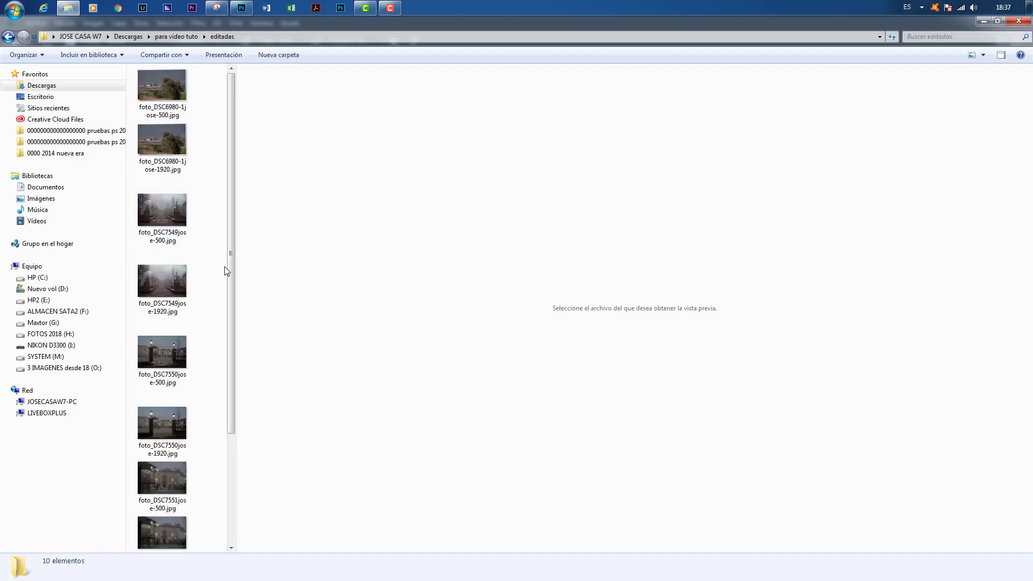
{"action": "mouse_move", "coordinate": [231, 235]}
{"action": "left_mouse_down"}
{"action": "mouse_move", "coordinate": [231, 466]}
{"action": "mouse_move", "coordinate": [231, 132]}
{"action": "mouse_move", "coordinate": [231, 231]}
{"action": "left_mouse_up"}
{"action": "left_click", "coordinate": [163, 524]}
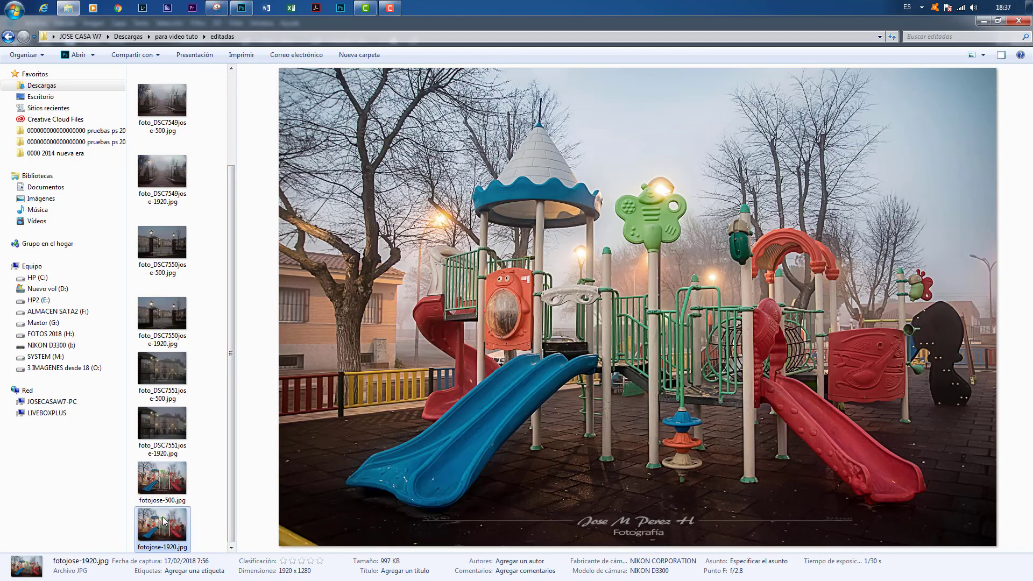
{"action": "left_click", "coordinate": [167, 483]}
Step: Preview the exported JPGs of DSC7551, DSC7550, DSC7549 and DSC6980-1, and close the folder window
{"action": "left_click", "coordinate": [162, 415]}
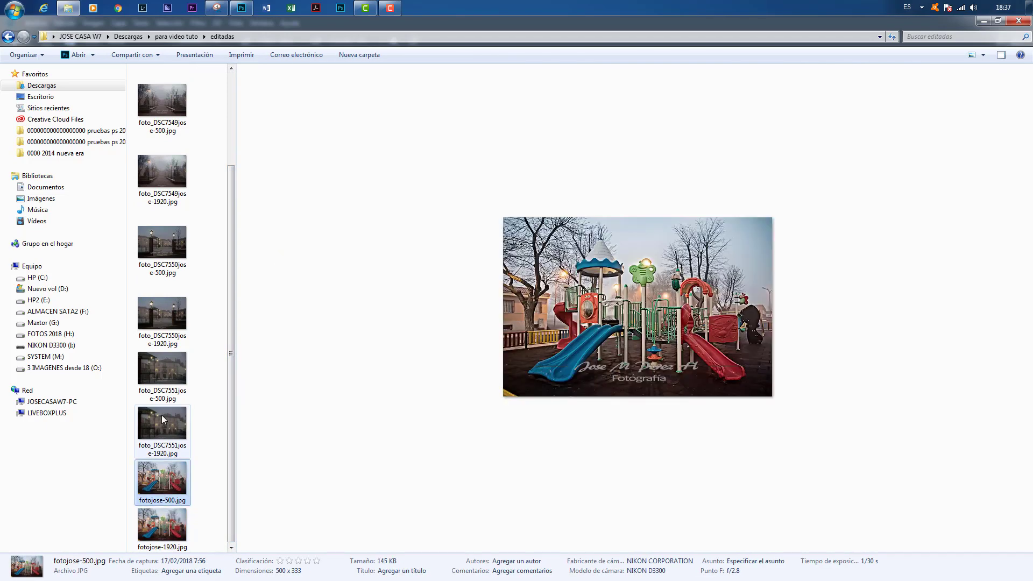
{"action": "left_click", "coordinate": [166, 370]}
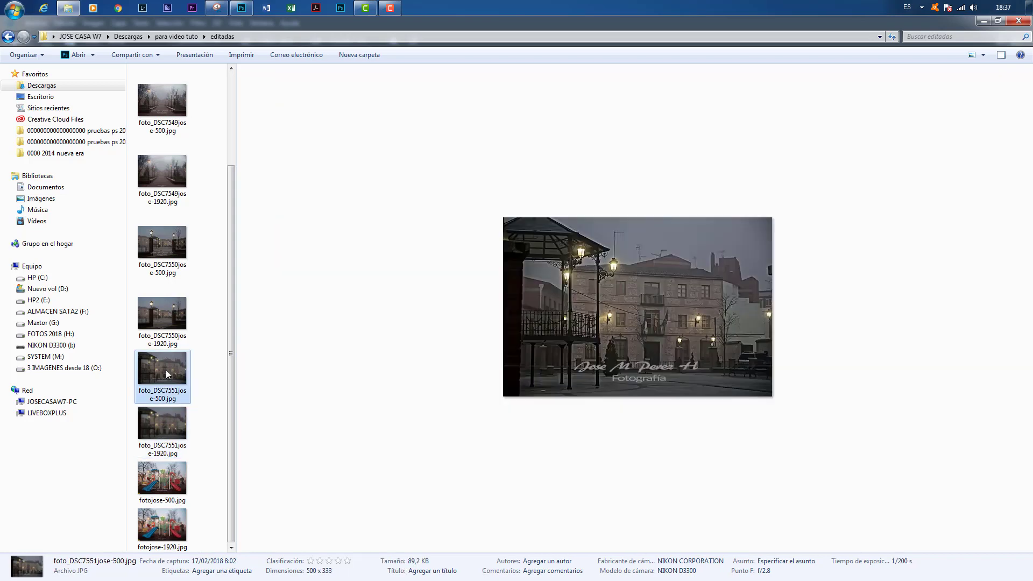
{"action": "left_click", "coordinate": [156, 321]}
{"action": "left_click", "coordinate": [160, 265]}
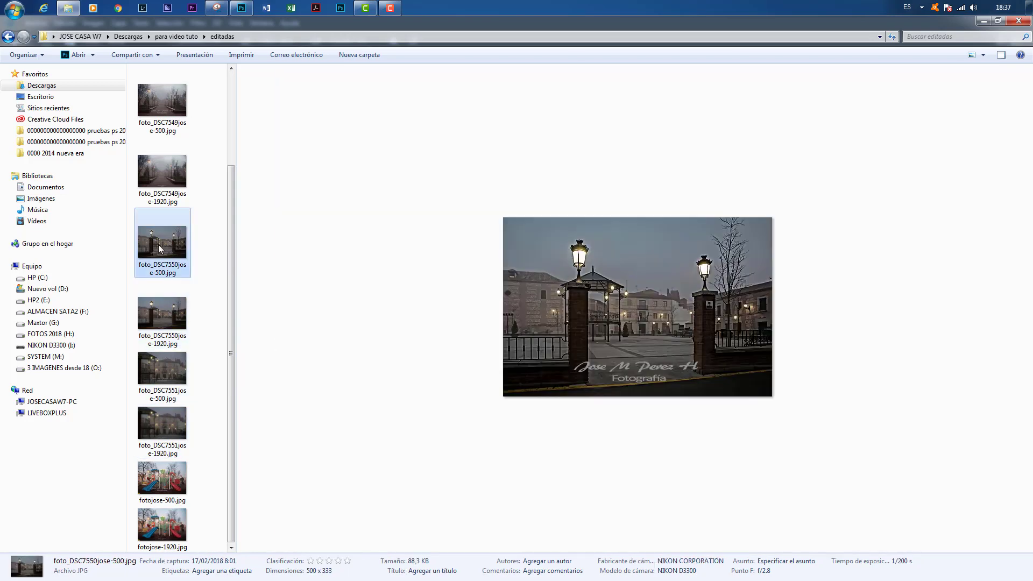
{"action": "left_click", "coordinate": [164, 186]}
{"action": "left_click", "coordinate": [163, 102]}
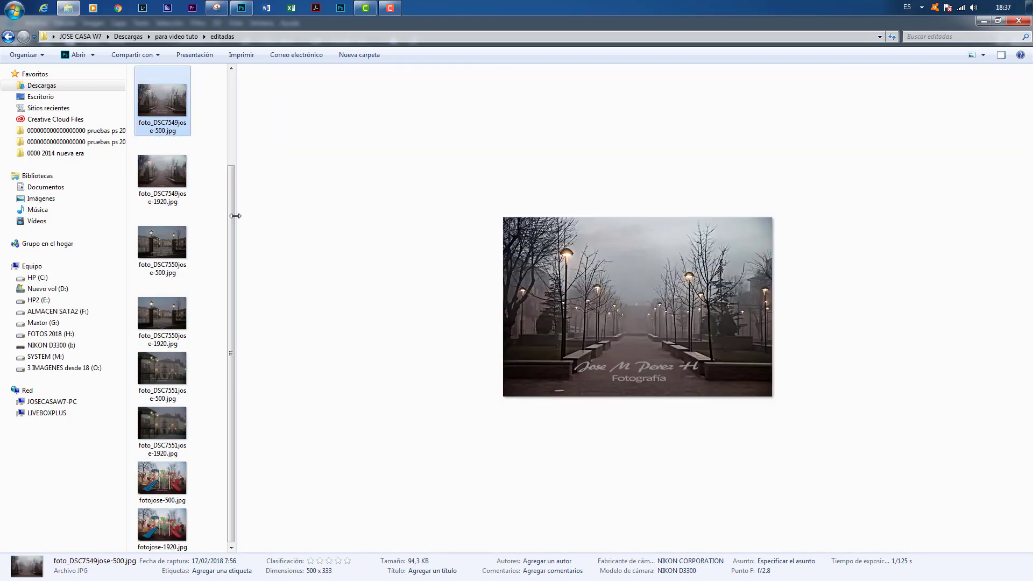
{"action": "left_click_drag", "start_coordinate": [232, 201], "coordinate": [232, 104]}
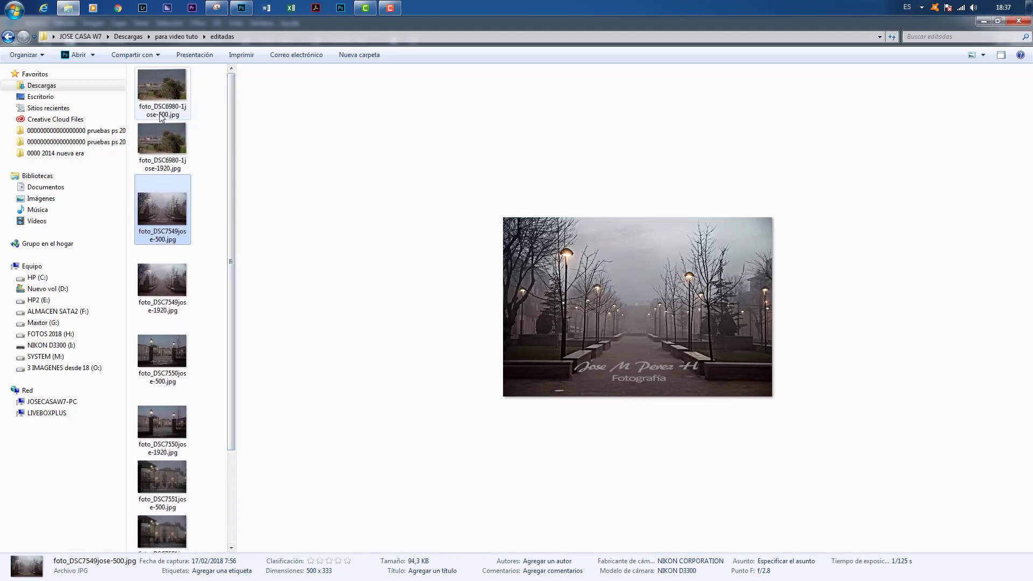
{"action": "left_click", "coordinate": [161, 143]}
{"action": "left_click", "coordinate": [179, 203]}
{"action": "left_click", "coordinate": [1019, 22]}
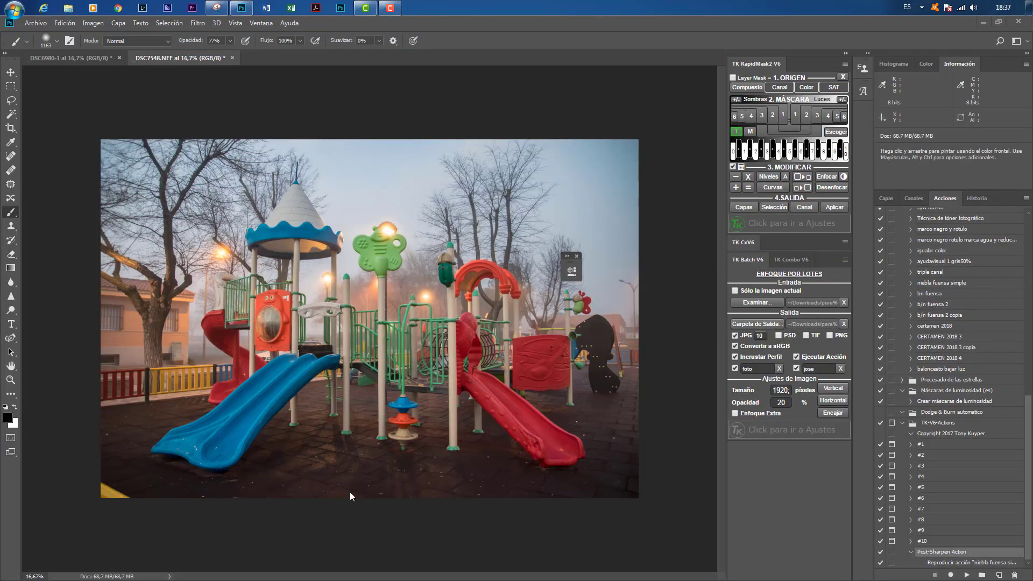